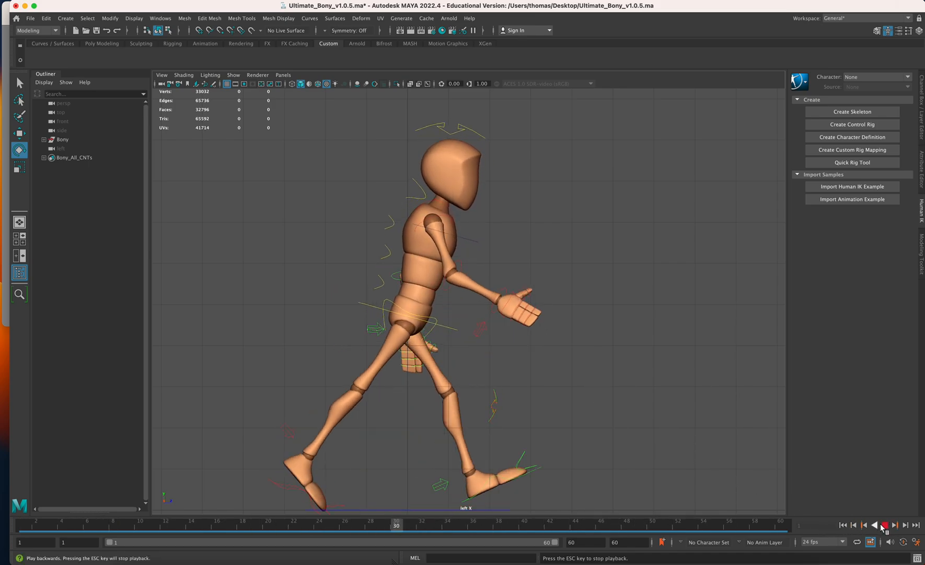
Step: Play back the existing animation cycle and examine its motion in the perspective and left views
key(Escape)
key(space)
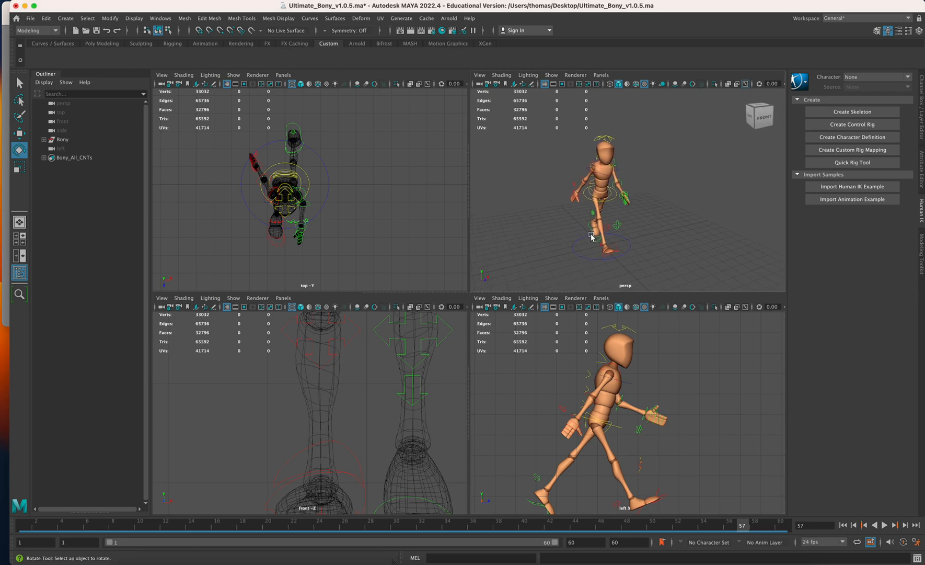
key(space)
alt+drag(488, 343, 526, 333)
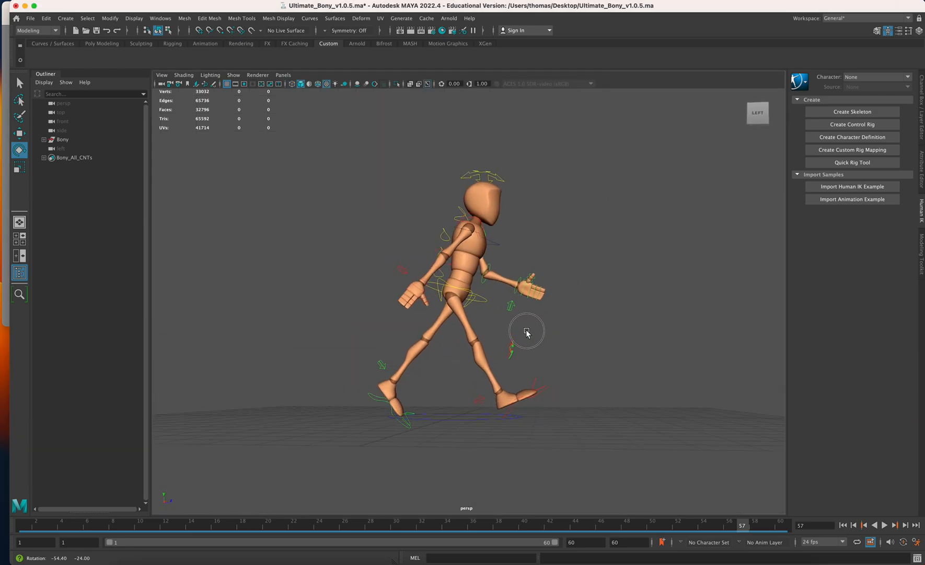
click(884, 525)
alt+drag(698, 456, 574, 443)
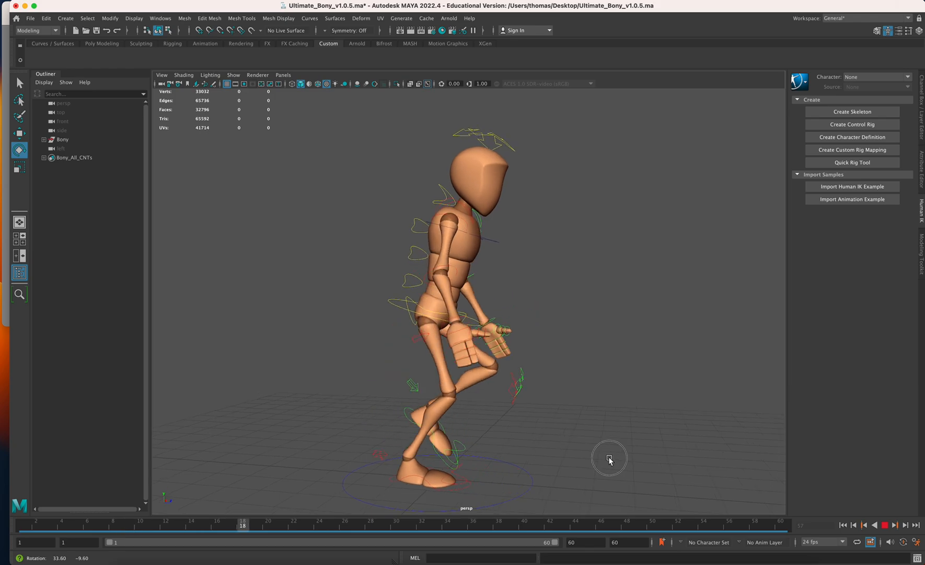
click(884, 525)
key(space)
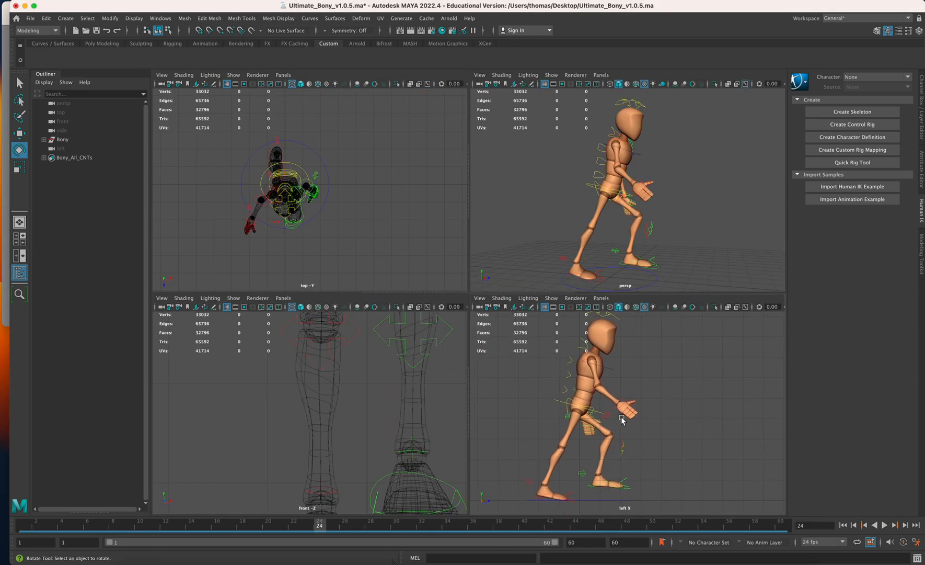
key(space)
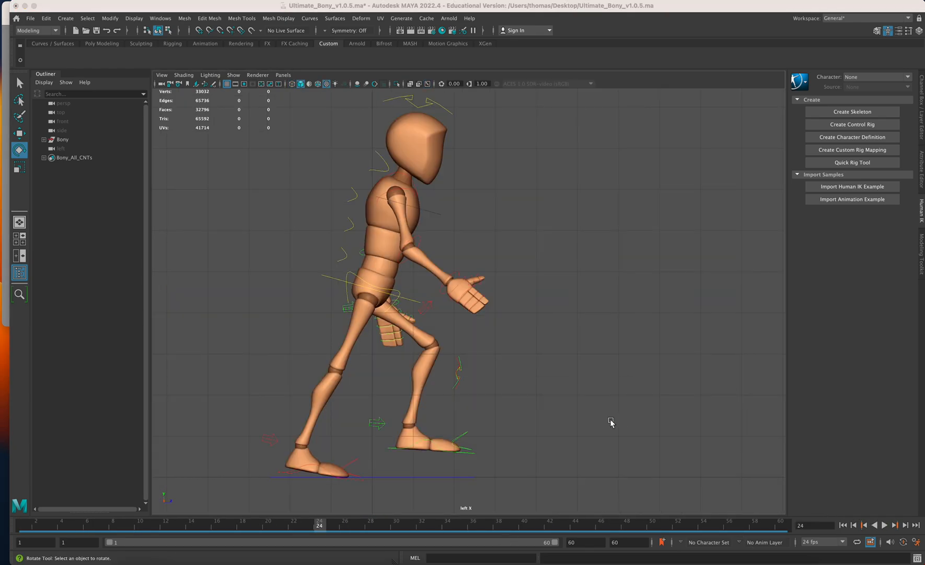
Step: Scrub through the 60-frame animation cycle in the left view and replay it to examine the leg poses
click(23, 529)
key(alt+v)
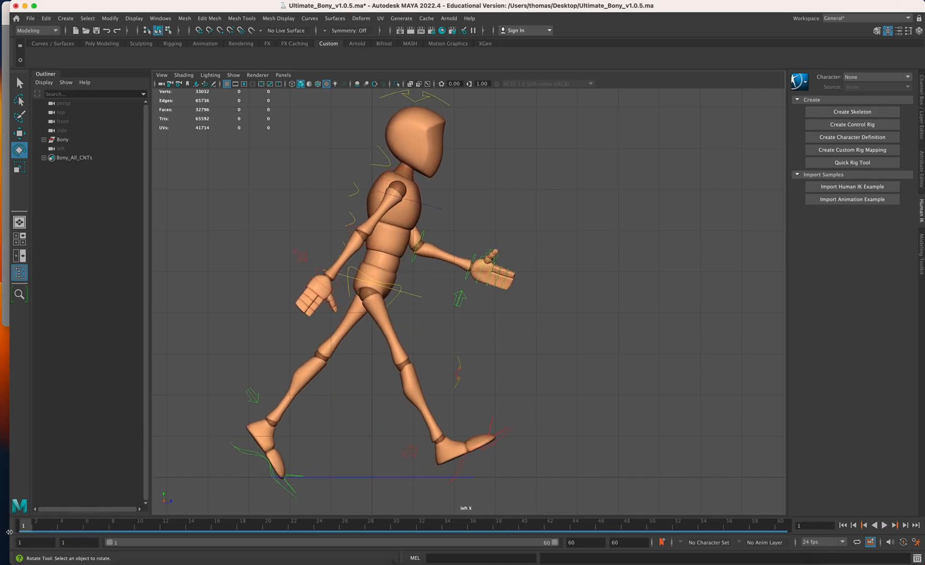
drag(24, 528, 712, 510)
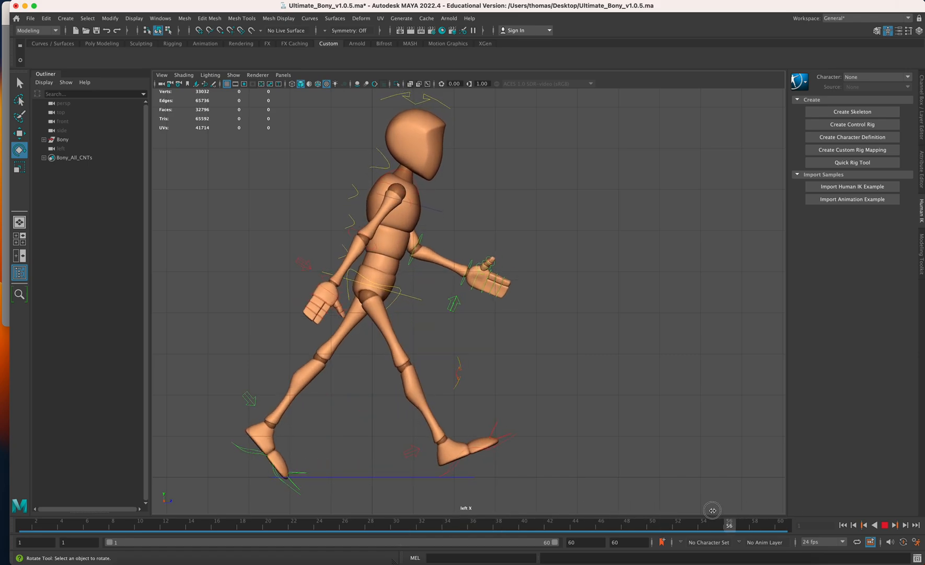
drag(60, 513, 2, 521)
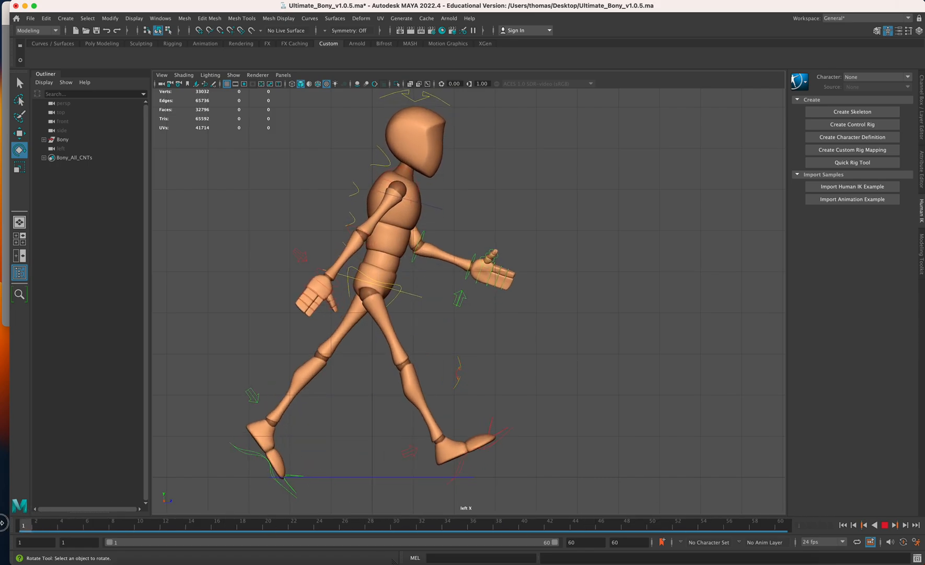
drag(1, 522, 445, 543)
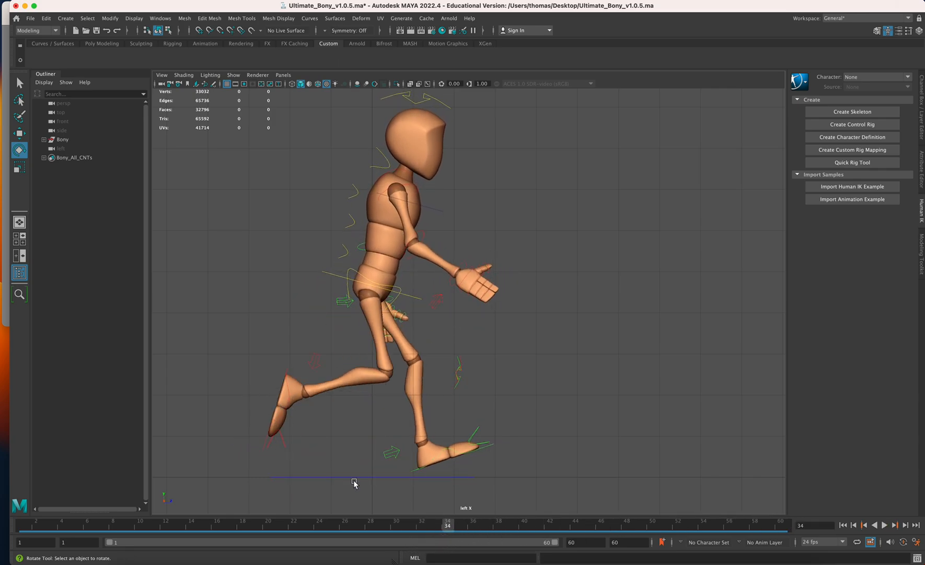
mouse_move(369, 524)
mouse_down()
mouse_move(307, 531)
mouse_move(477, 535)
mouse_move(357, 548)
mouse_move(678, 544)
mouse_move(520, 553)
mouse_move(545, 556)
mouse_move(533, 553)
mouse_move(564, 529)
mouse_move(790, 534)
mouse_up()
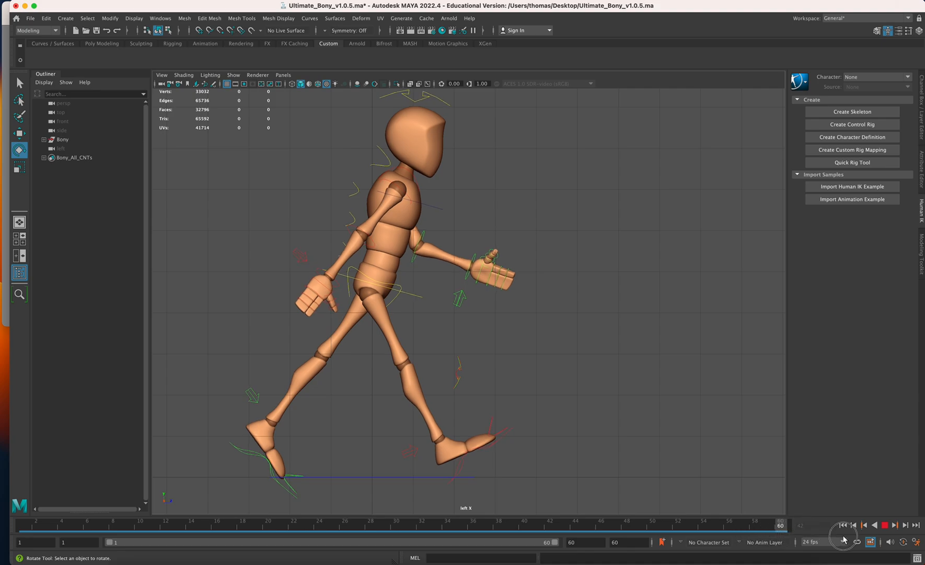
click(40, 519)
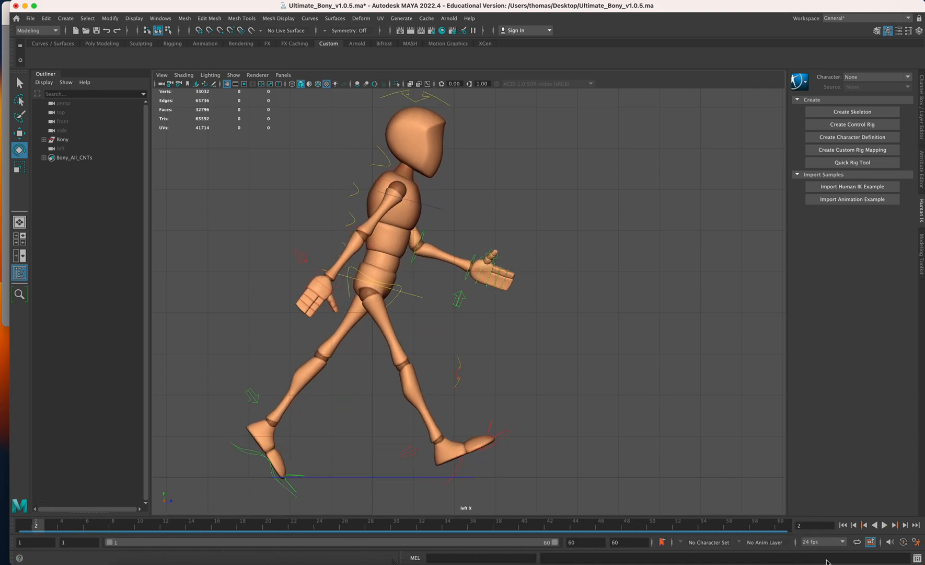
click(885, 524)
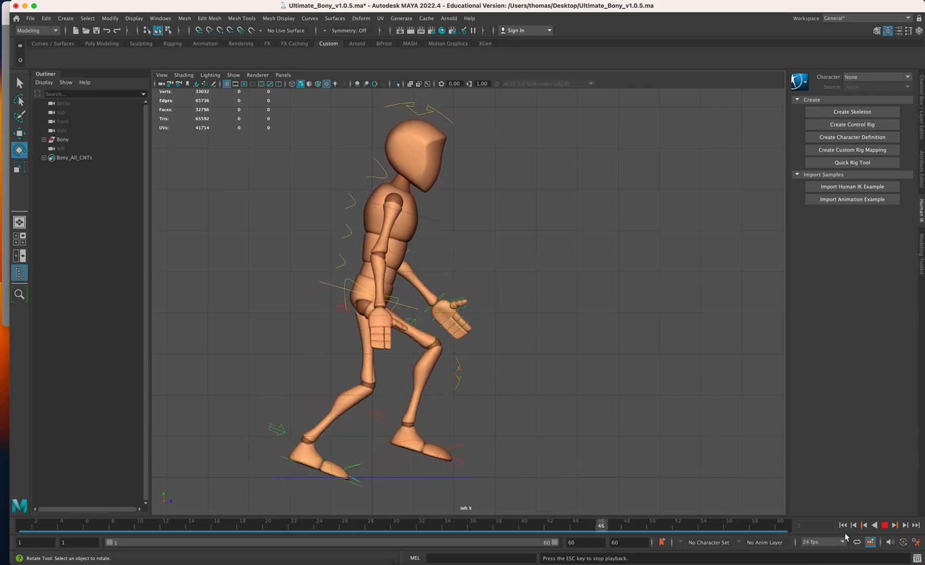
click(885, 524)
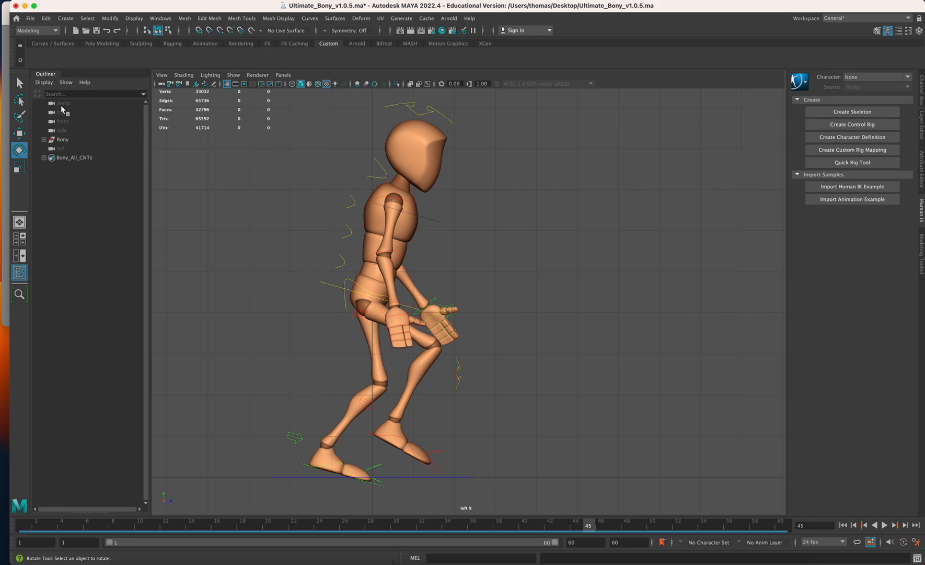
Step: Save the scene to the Desktop under the new name Ultimate_Bony_v1.0.5_run.ma
click(30, 19)
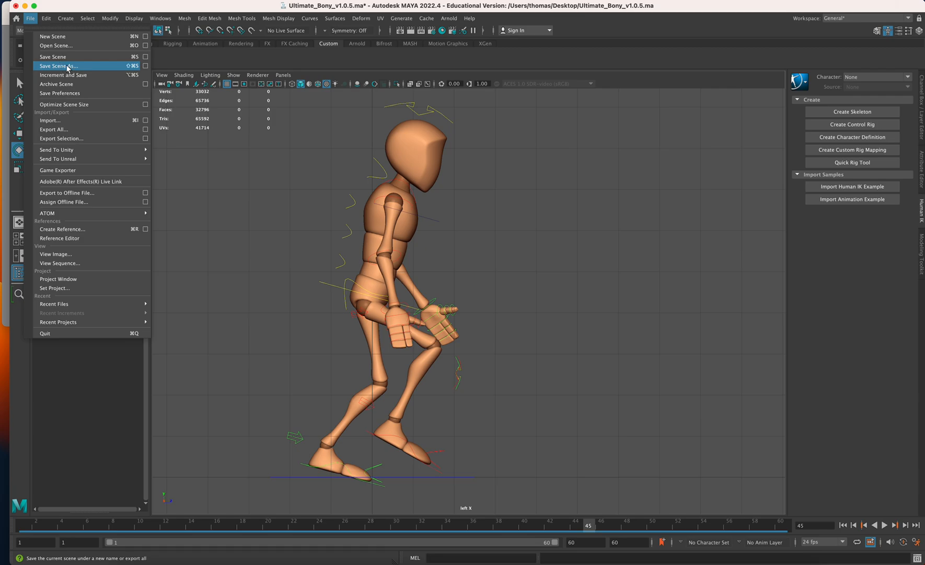
click(59, 66)
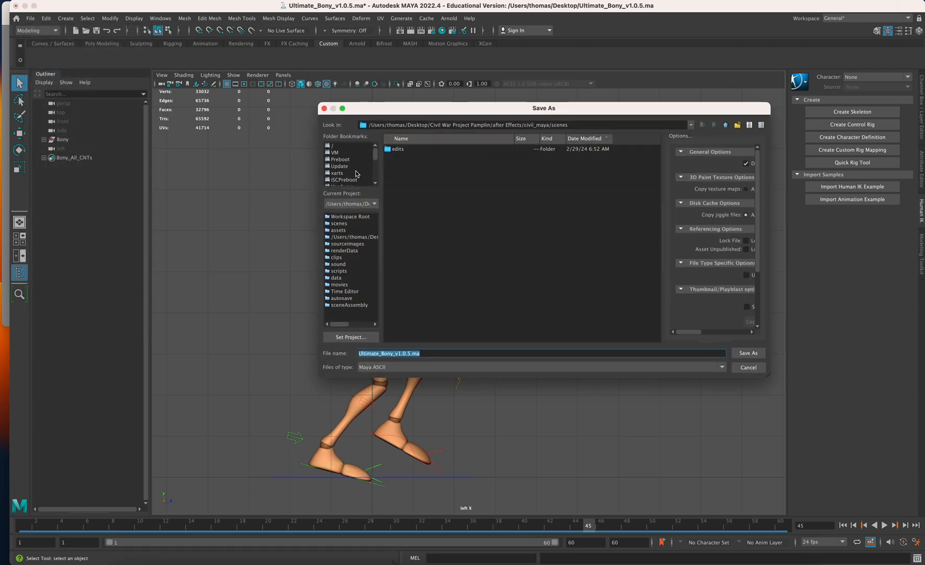
scroll(359, 178, down, 5)
click(340, 167)
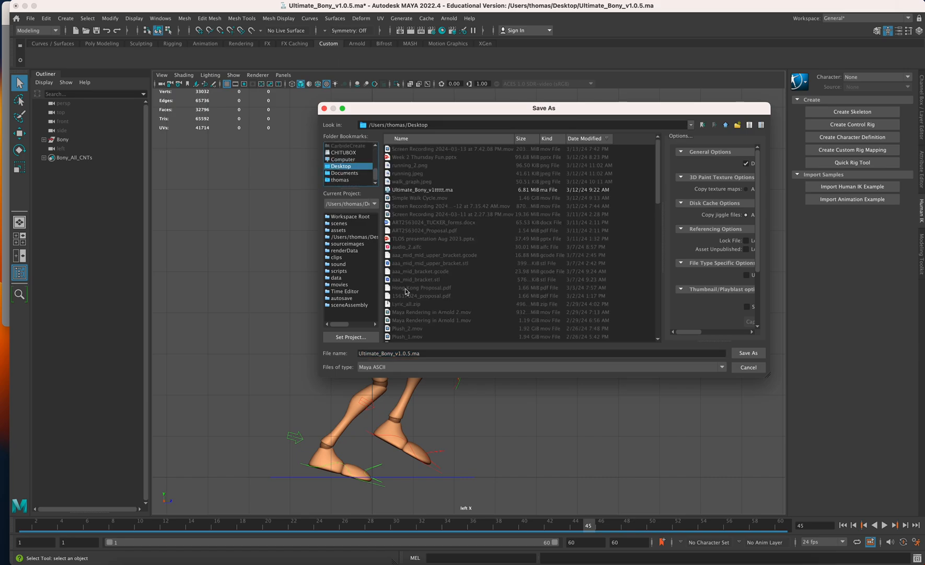
click(411, 354)
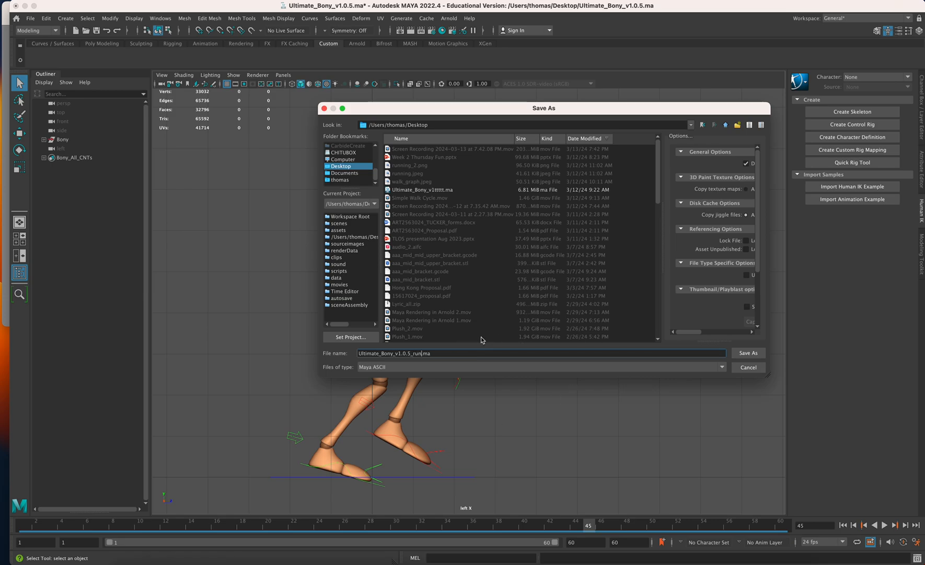
click(744, 353)
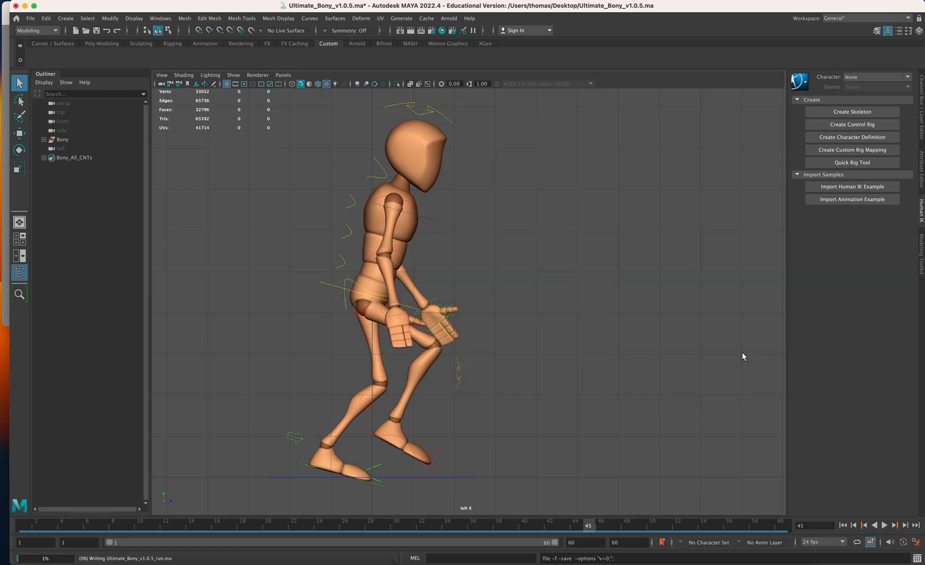
Step: Reopen the recent Desktop scene Ultimate_Bony_v1.0.5.ma and dismiss the scene-reading warning
click(30, 19)
mouse_move(47, 304)
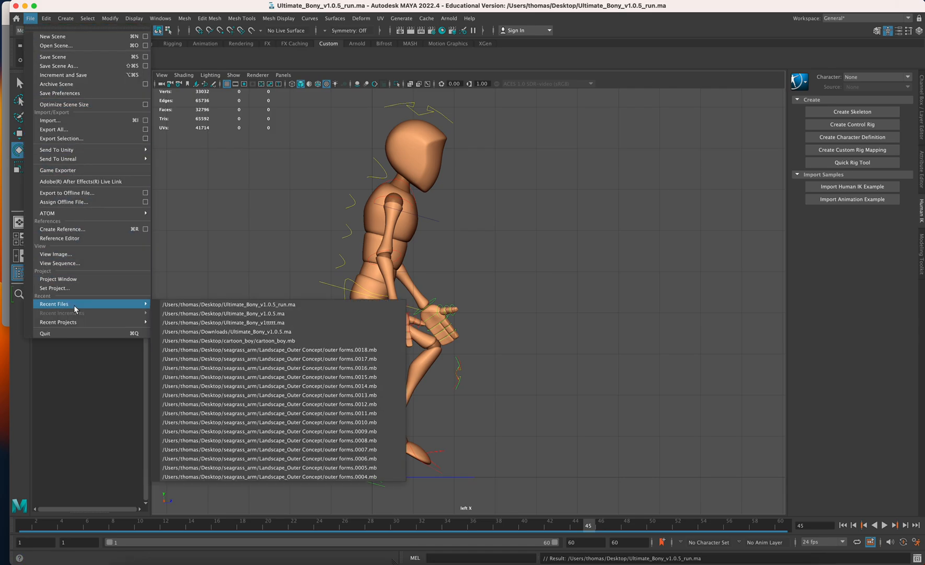
click(309, 314)
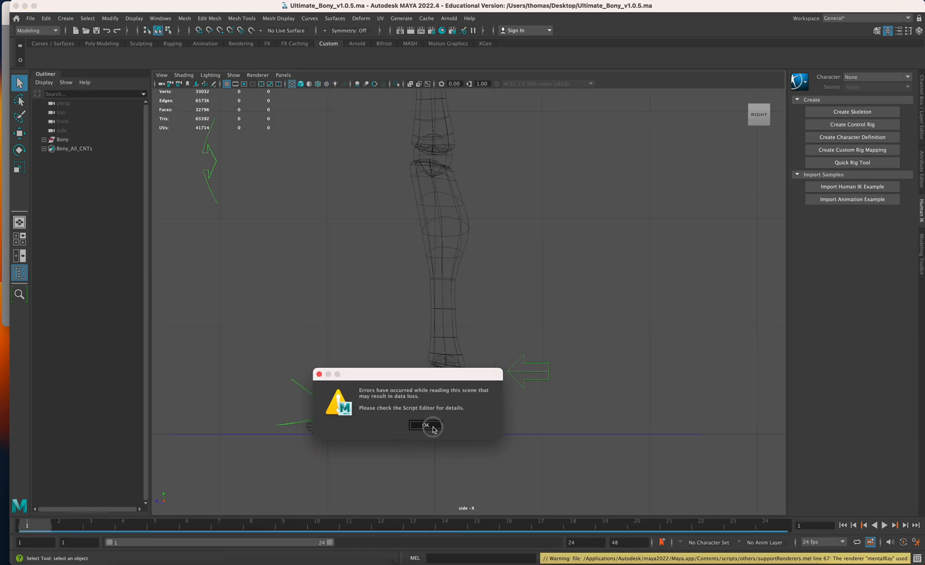
click(426, 425)
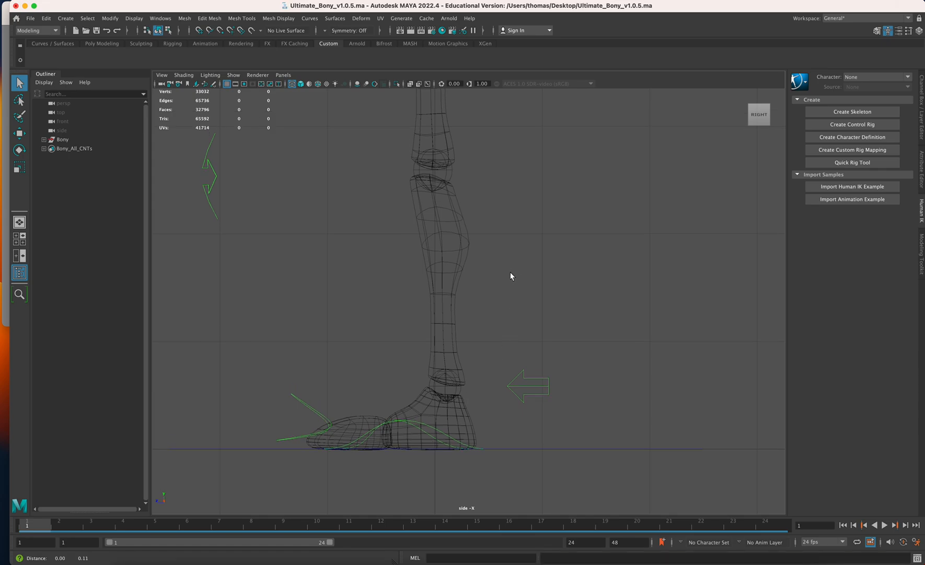
Step: Tilt the hip root control forward about 13 degrees around its X axis in the perspective view
key(space)
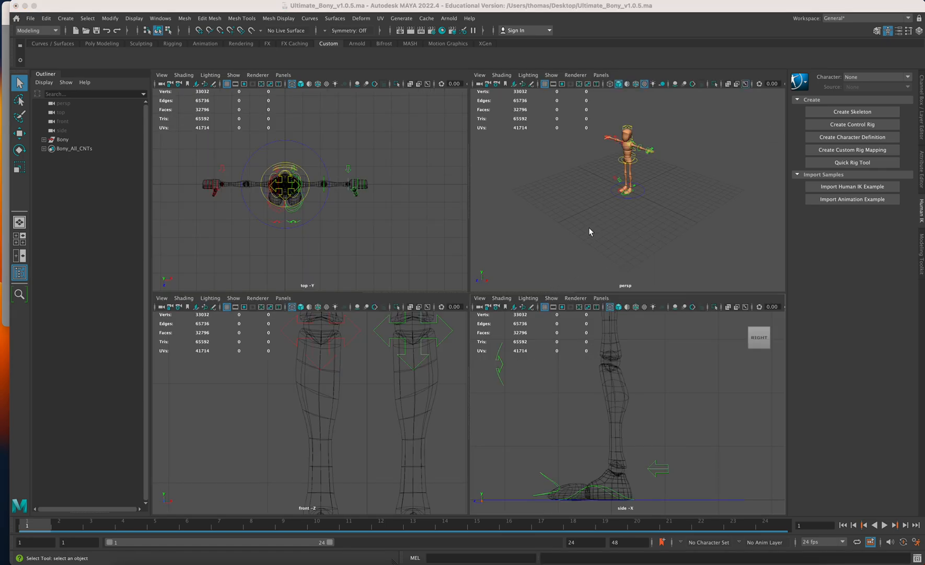
key(space)
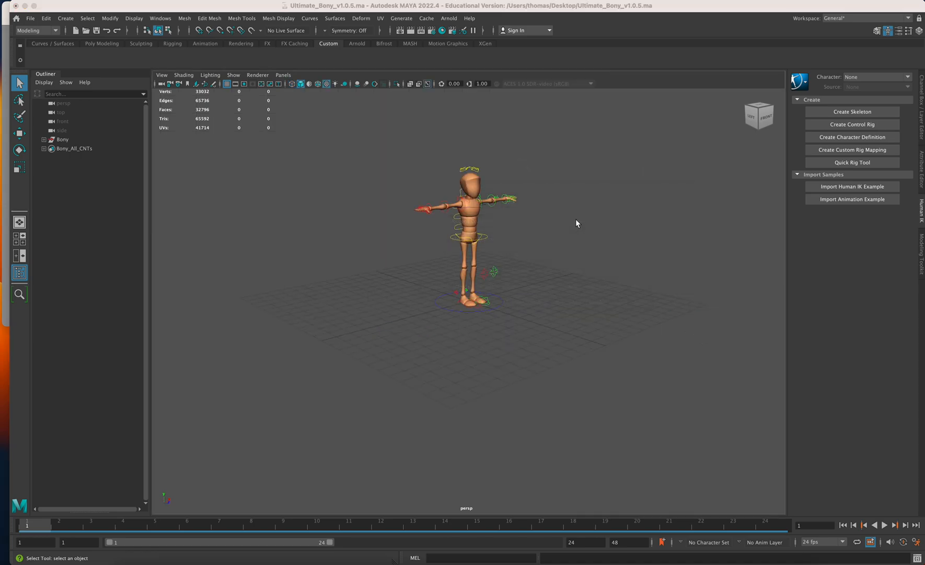
mouse_move(468, 277)
alt+mouse_down()
mouse_move(501, 273)
mouse_move(481, 277)
alt+mouse_up()
alt+right_drag(425, 265, 641, 307)
alt+middle_drag(540, 277, 490, 400)
alt+right_drag(459, 361, 504, 351)
alt+middle_drag(512, 316, 560, 351)
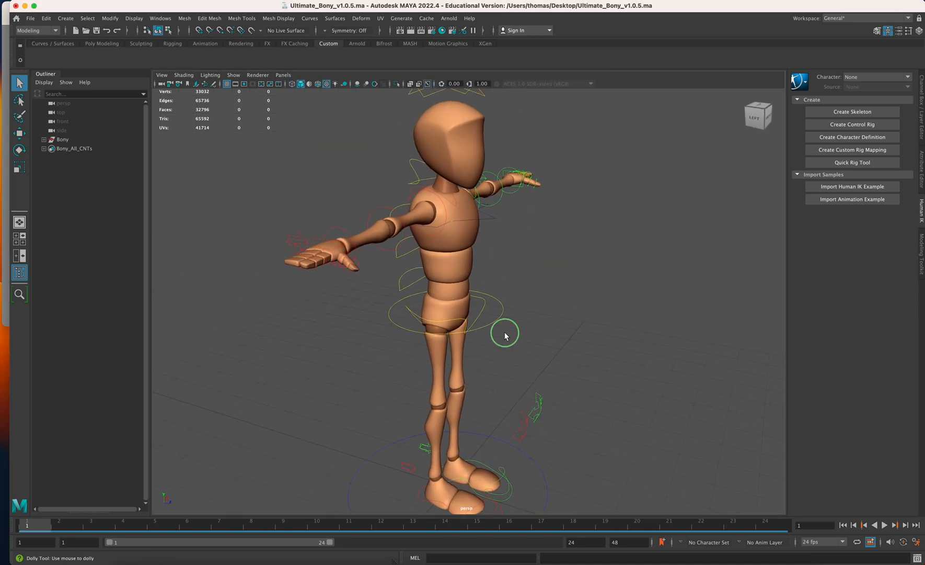
alt+right_drag(509, 334, 487, 320)
click(489, 323)
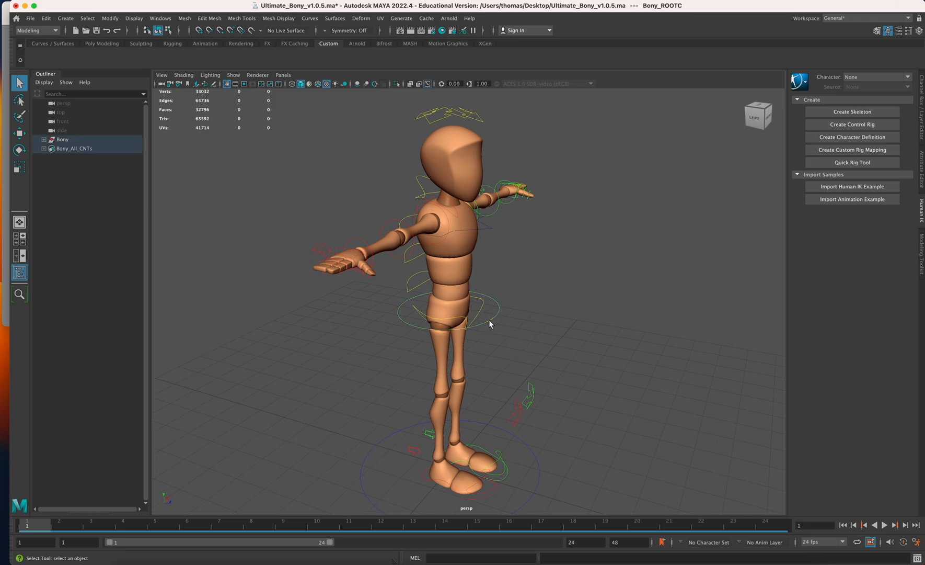
key(e)
mouse_move(509, 273)
mouse_down()
mouse_move(515, 308)
mouse_move(527, 282)
mouse_move(456, 274)
mouse_move(499, 264)
mouse_move(491, 267)
mouse_up()
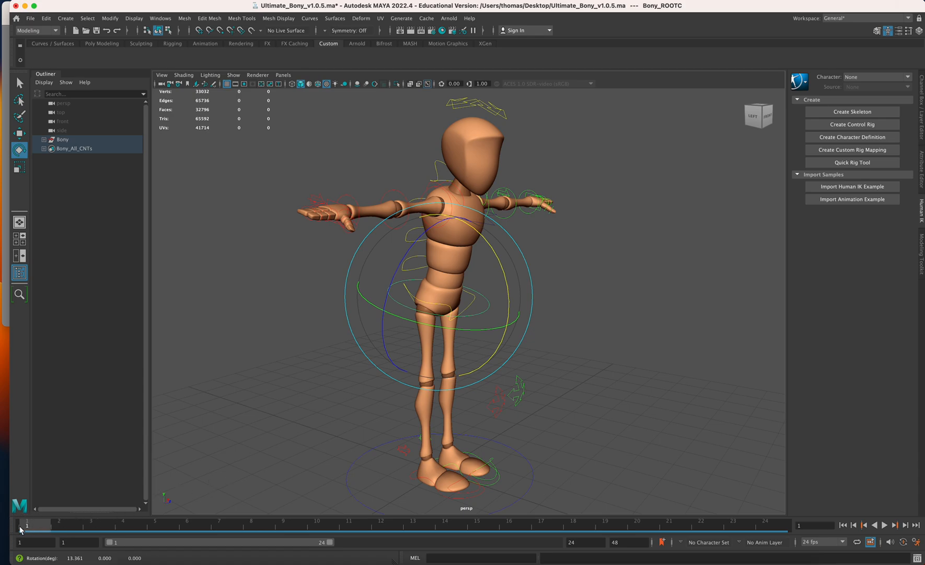
mouse_move(279, 370)
alt+mouse_down()
mouse_move(295, 367)
mouse_move(277, 384)
alt+mouse_up()
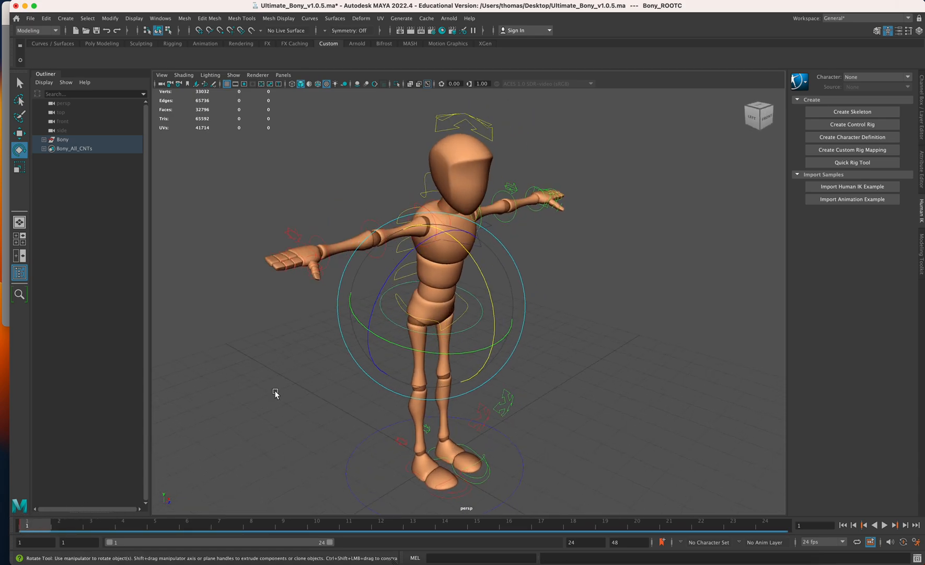
drag(272, 517, 27, 521)
alt+drag(319, 425, 220, 500)
alt+drag(394, 392, 392, 382)
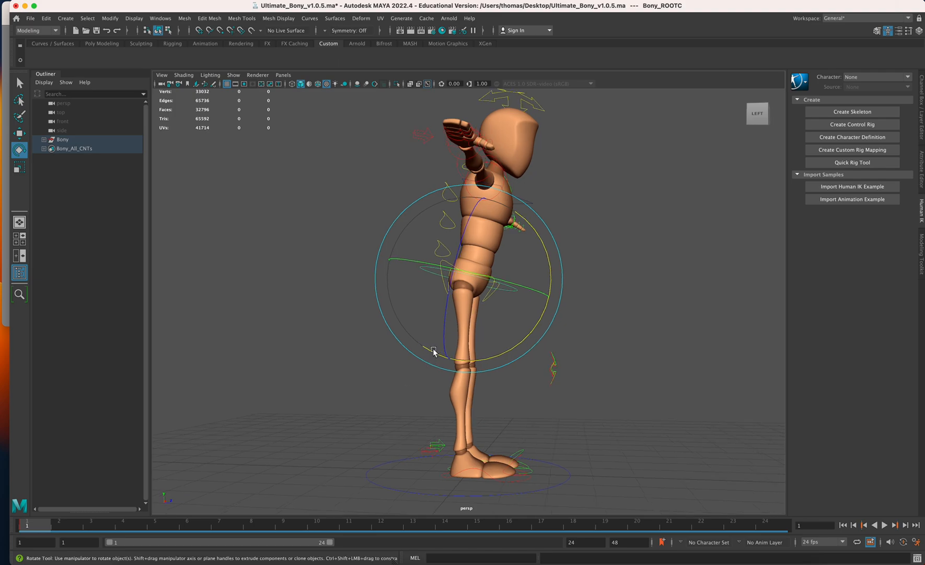
alt+middle_drag(435, 352, 410, 354)
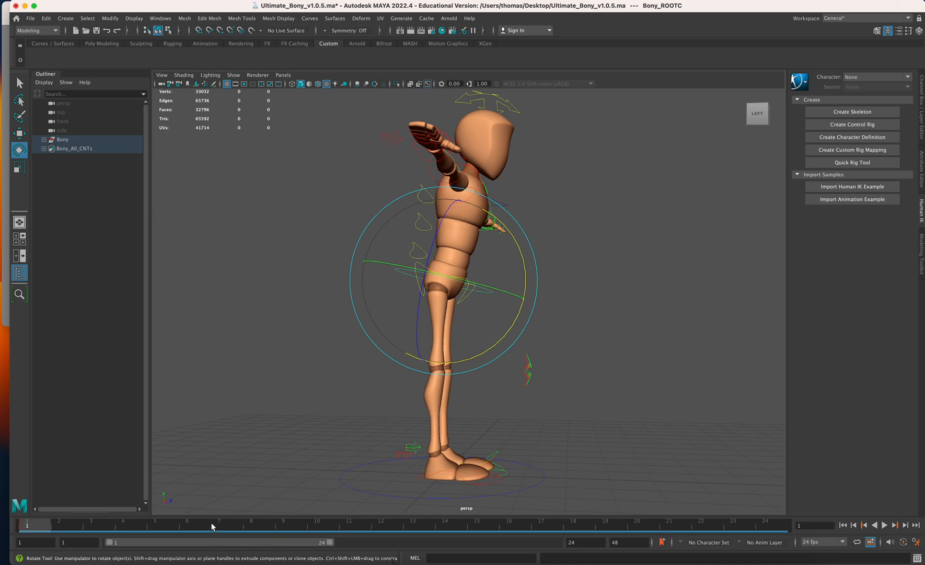
drag(212, 522, 779, 514)
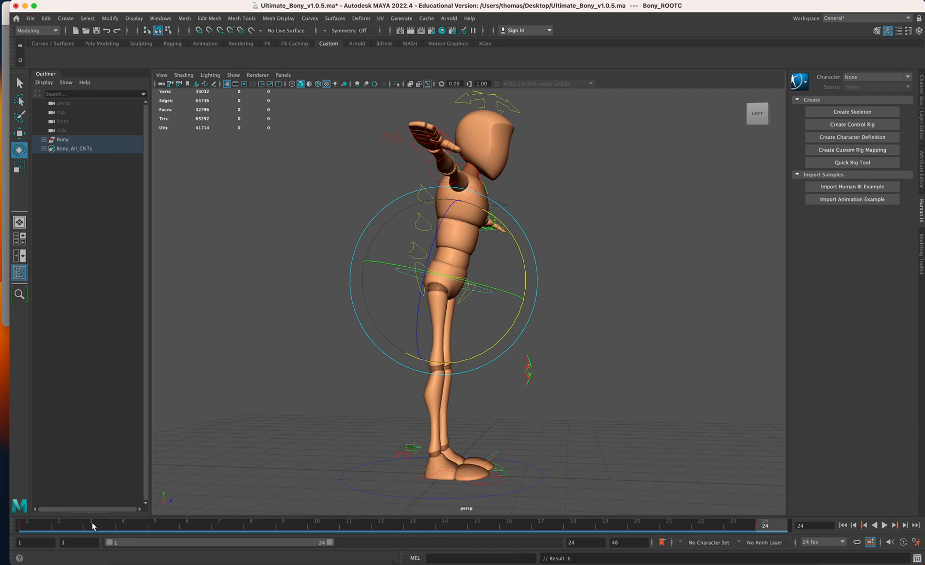
drag(97, 526, 13, 524)
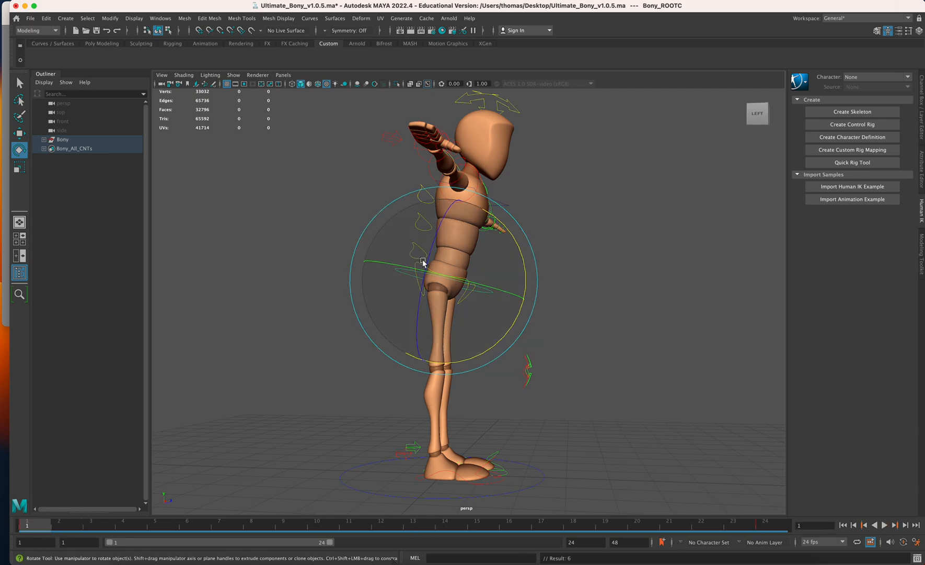
key(super+z)
key(super+z)
Step: Lower the hip root control slightly along its vertical axis and key it at frame 1
drag(63, 521, 26, 523)
key(w)
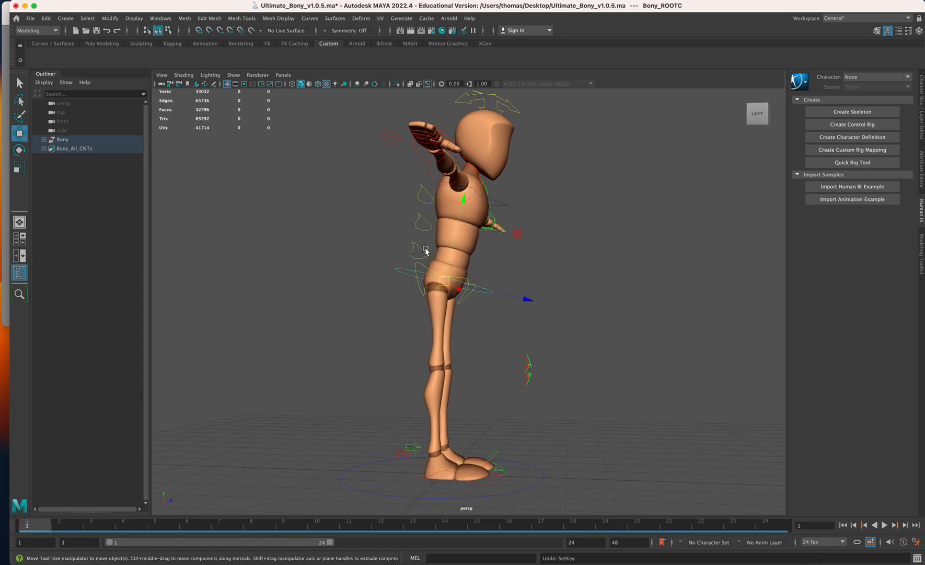
click(466, 198)
mouse_move(465, 198)
mouse_down()
mouse_move(468, 214)
mouse_move(467, 203)
mouse_up()
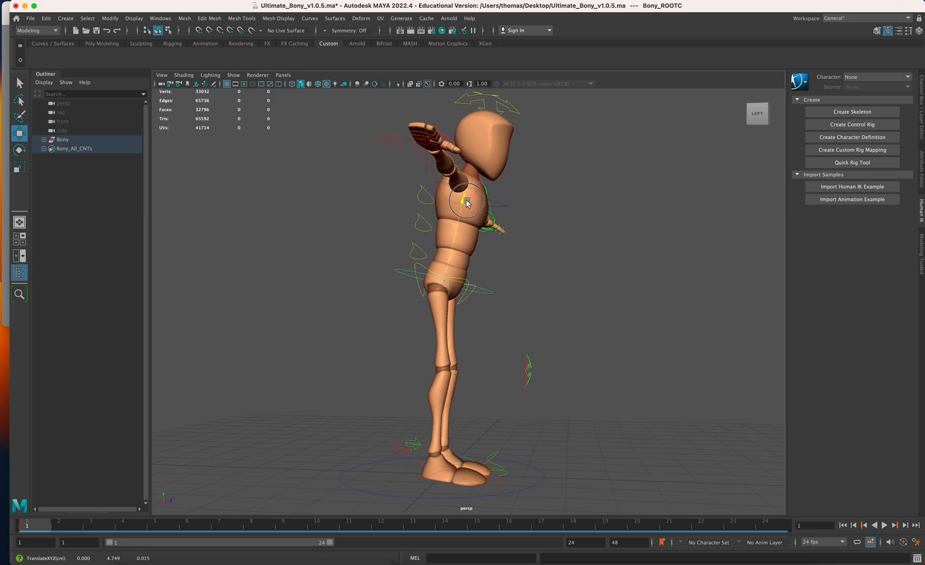
key(s)
drag(697, 523, 791, 532)
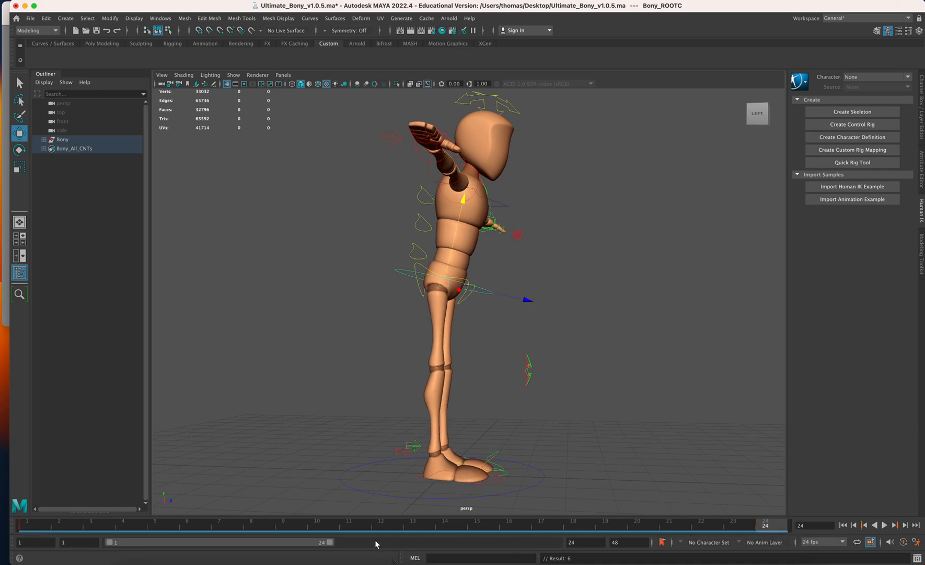
key(super+z)
key(super+z)
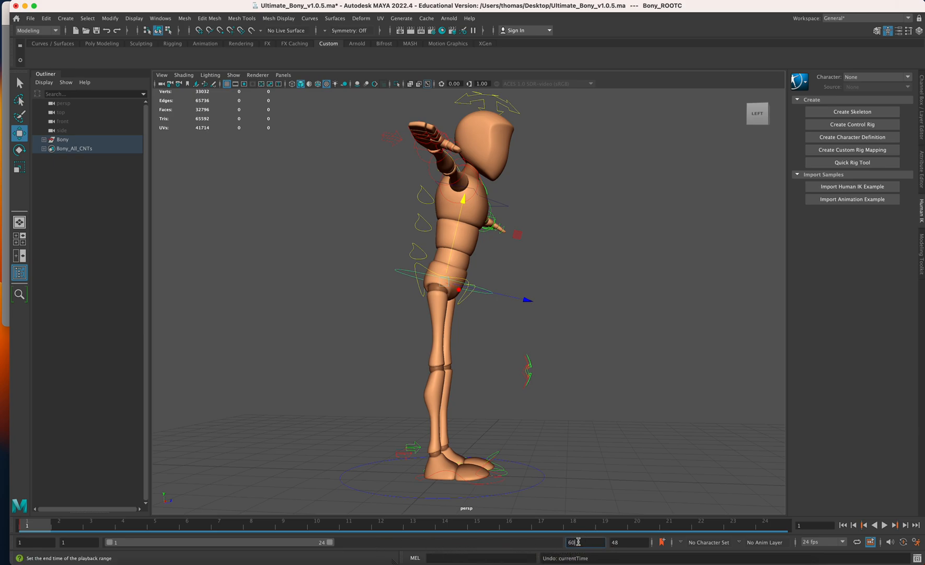
Step: Set the playback range to end at frame 60 and key the hip root's starting pose at frame 60
key(Return)
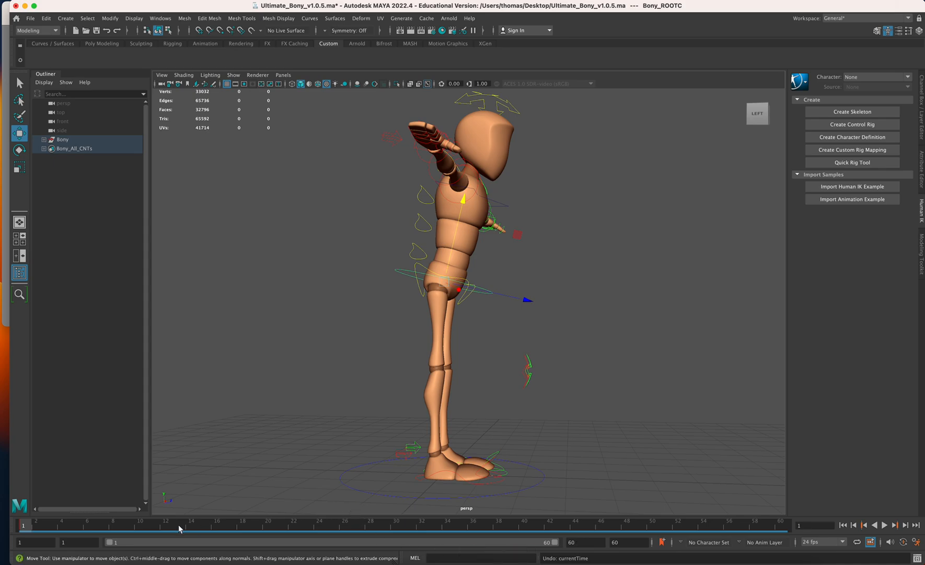
drag(21, 522, 154, 515)
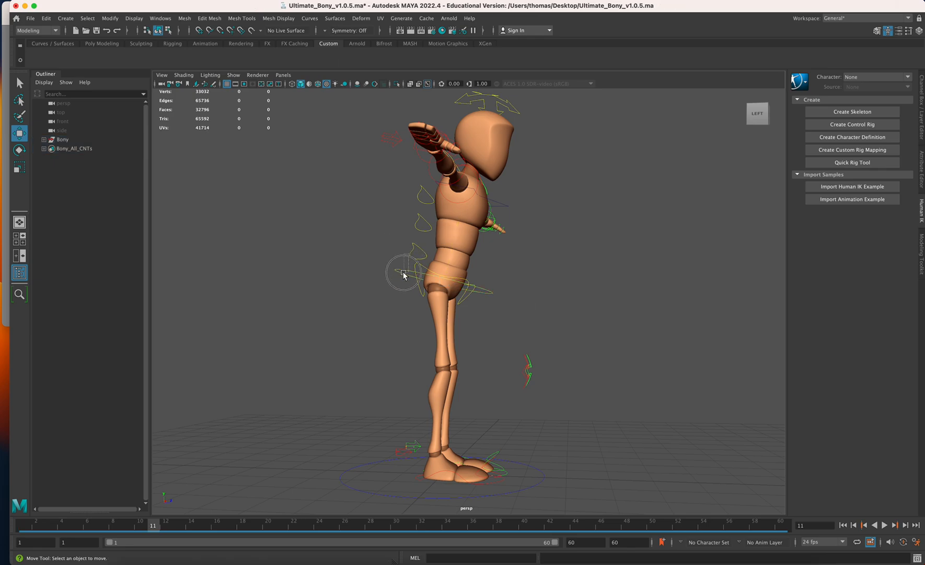
drag(430, 523, 813, 538)
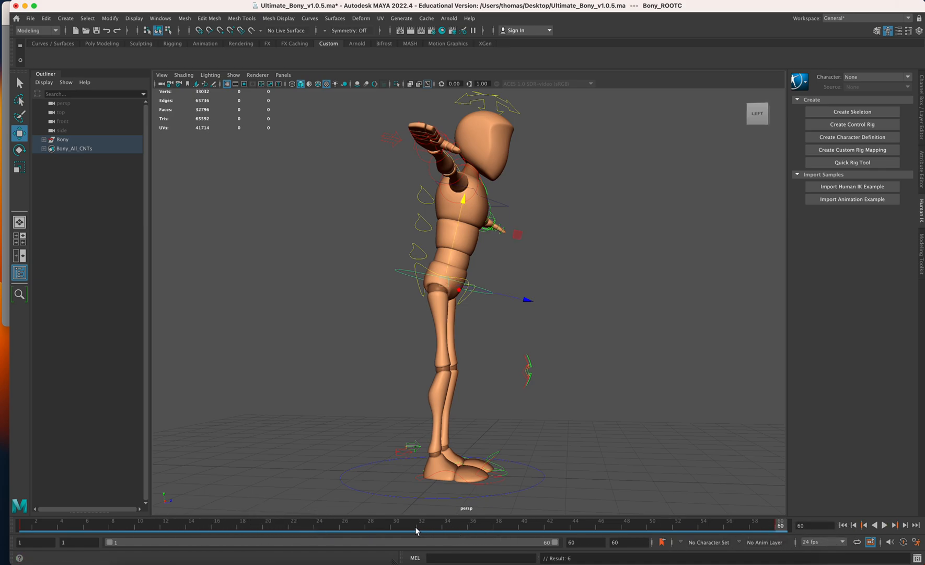
Step: Key the hip root's raised pose at frame 30, and lower the control to about -0.357 in Translate Y at frame 15
click(395, 530)
drag(212, 530, 202, 532)
mouse_move(463, 199)
mouse_down()
mouse_move(458, 212)
mouse_move(471, 195)
mouse_move(461, 214)
mouse_up()
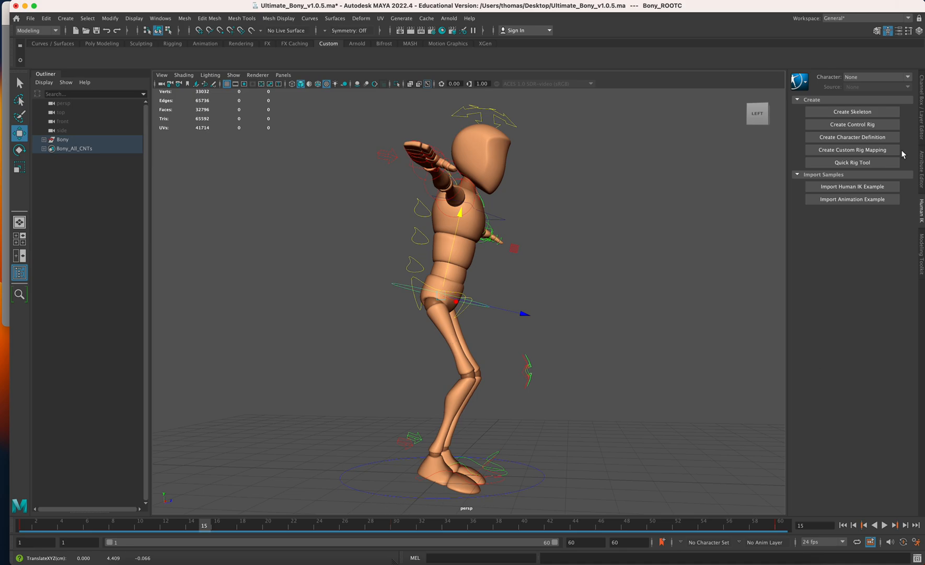
Step: Show the hip root's channel values and lower the control to about -0.406 in Translate Y at frame 45
click(922, 102)
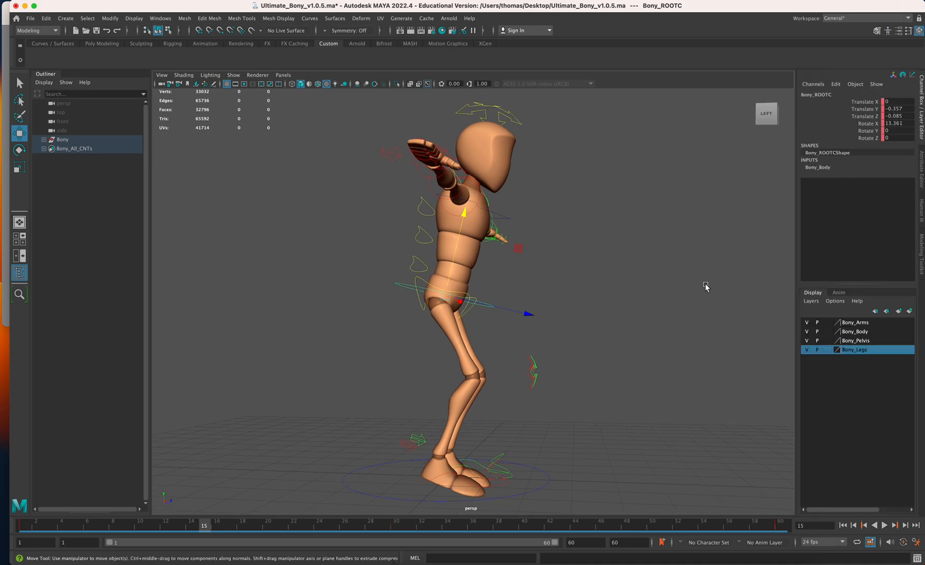
click(588, 526)
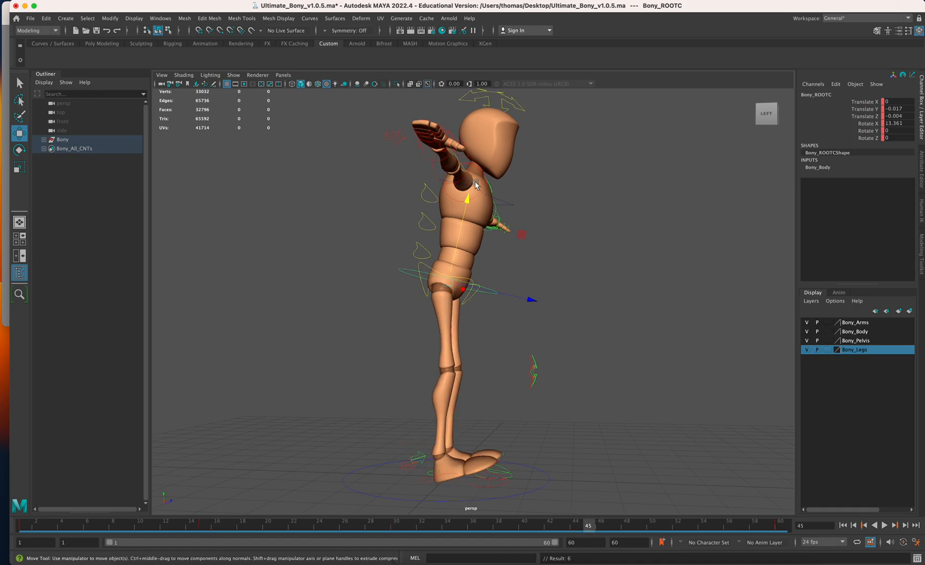
drag(467, 201, 465, 217)
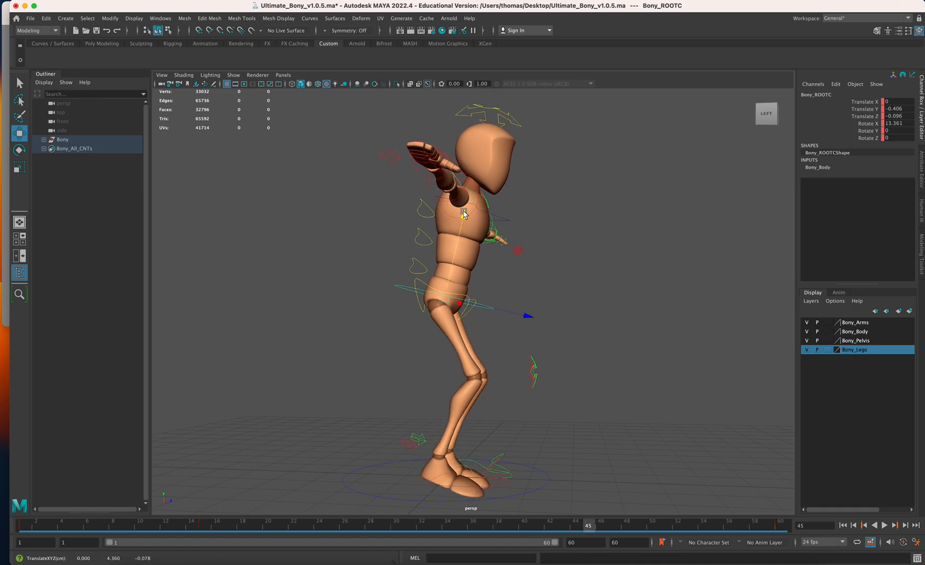
Step: Review the hip's up-and-down motion by scrubbing and playing the timeline, and check the Time Slider playback preferences
drag(72, 528, 232, 532)
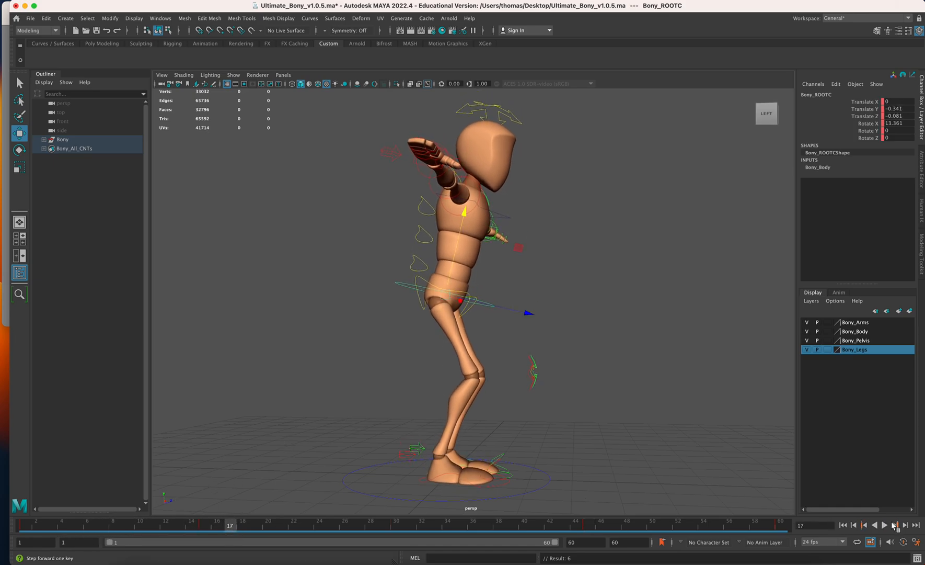
click(887, 525)
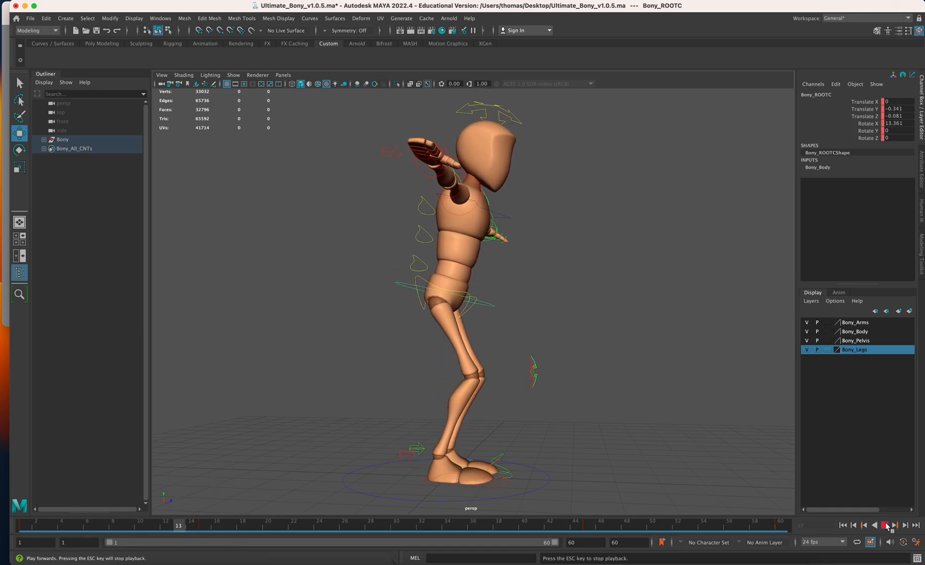
click(886, 525)
click(916, 542)
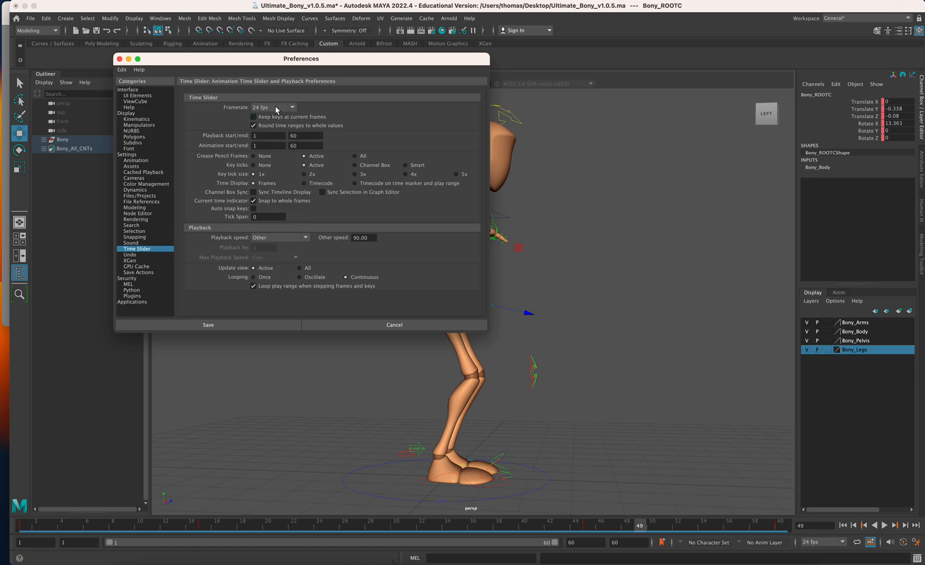
click(119, 59)
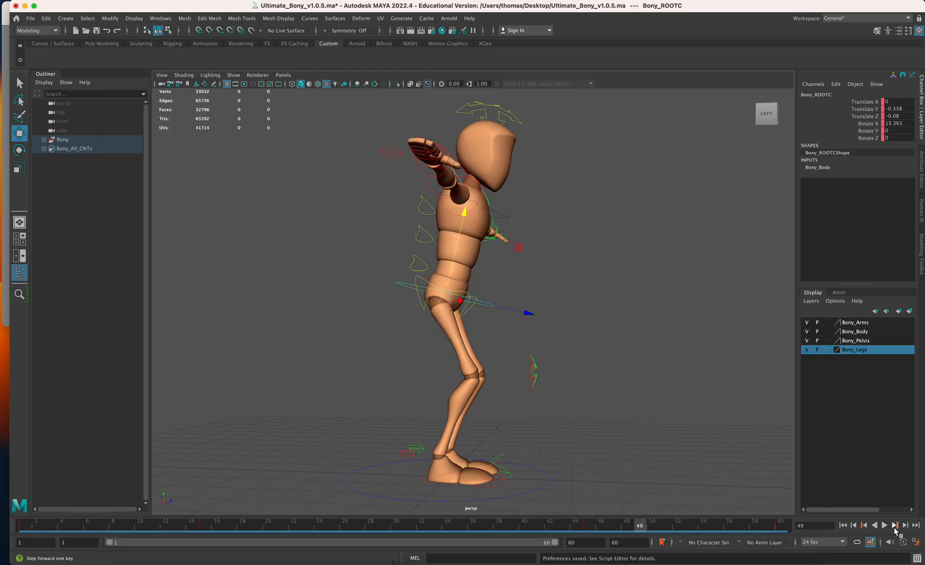
click(884, 525)
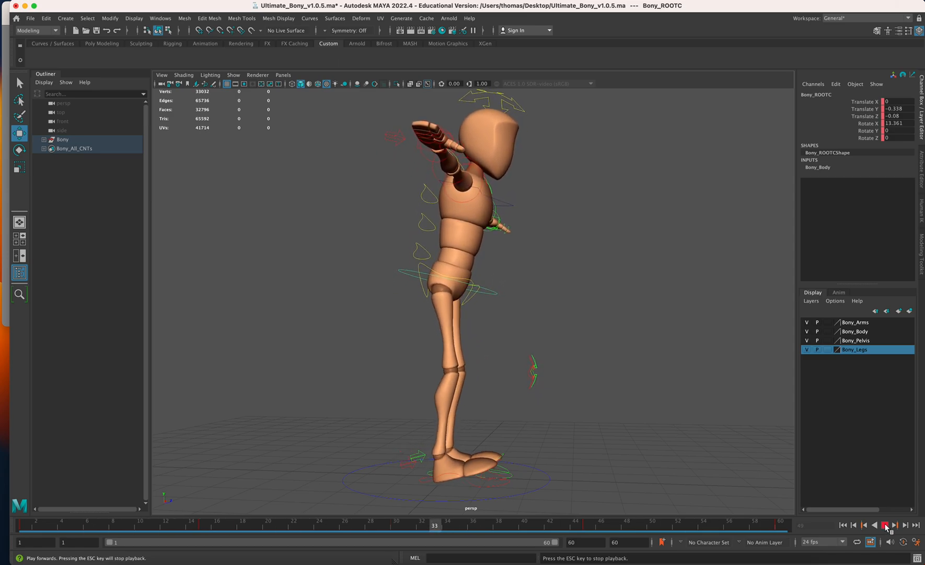
click(884, 524)
Step: At frame 1, move the right foot IK control forward to about -1.446 in Translate Z and tilt its toes up to about -36.3 in Rotate X
click(627, 461)
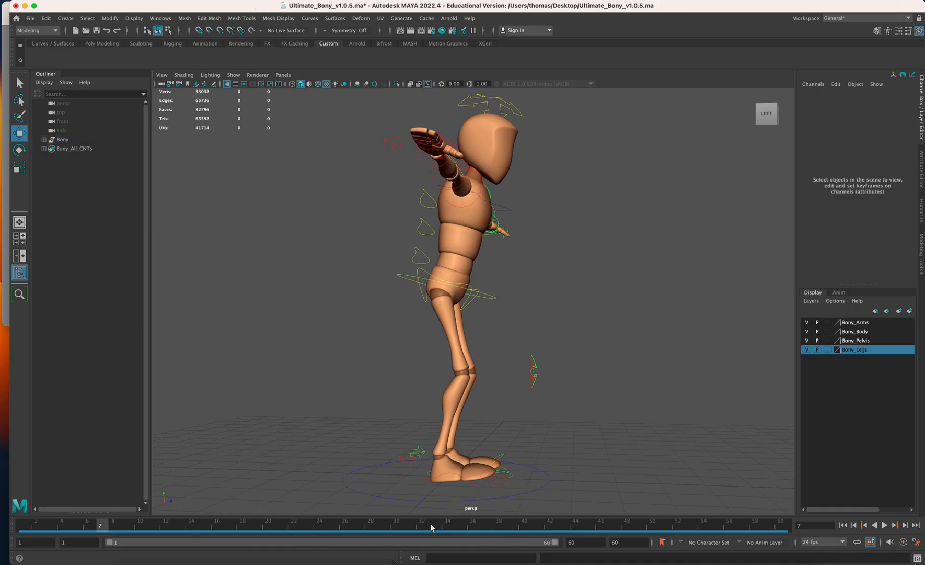
drag(374, 528, 2, 537)
click(488, 487)
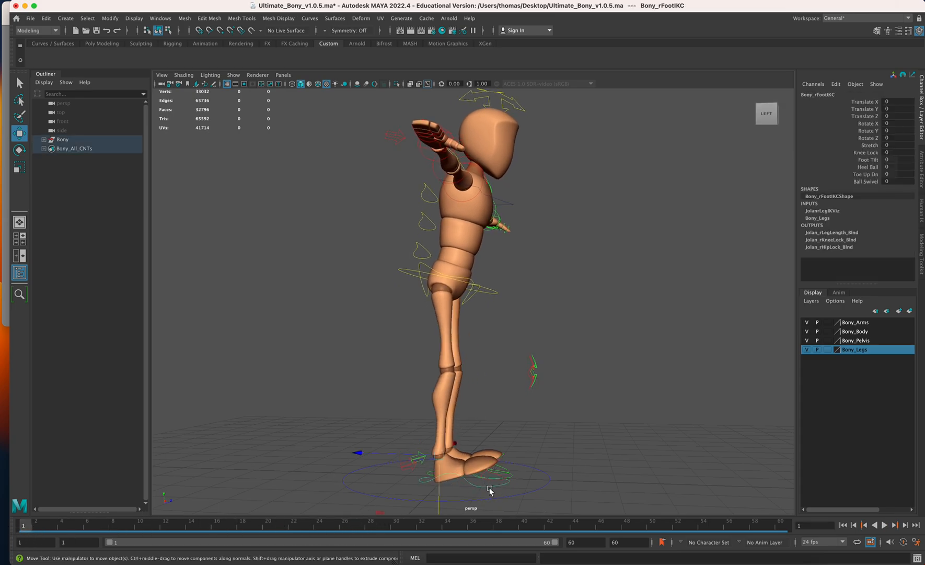
mouse_move(518, 444)
alt+mouse_down()
mouse_move(557, 439)
mouse_move(506, 440)
alt+mouse_up()
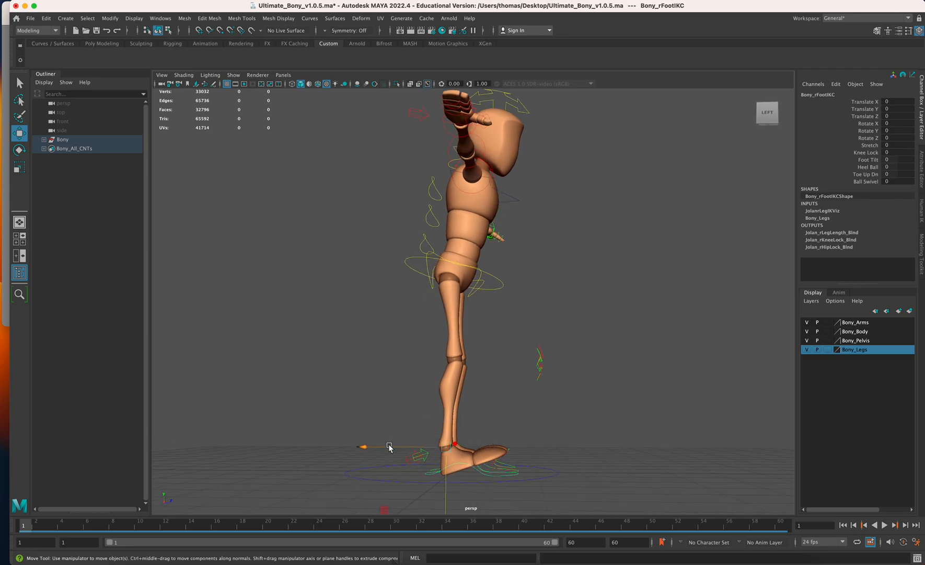
drag(389, 445, 452, 461)
key(e)
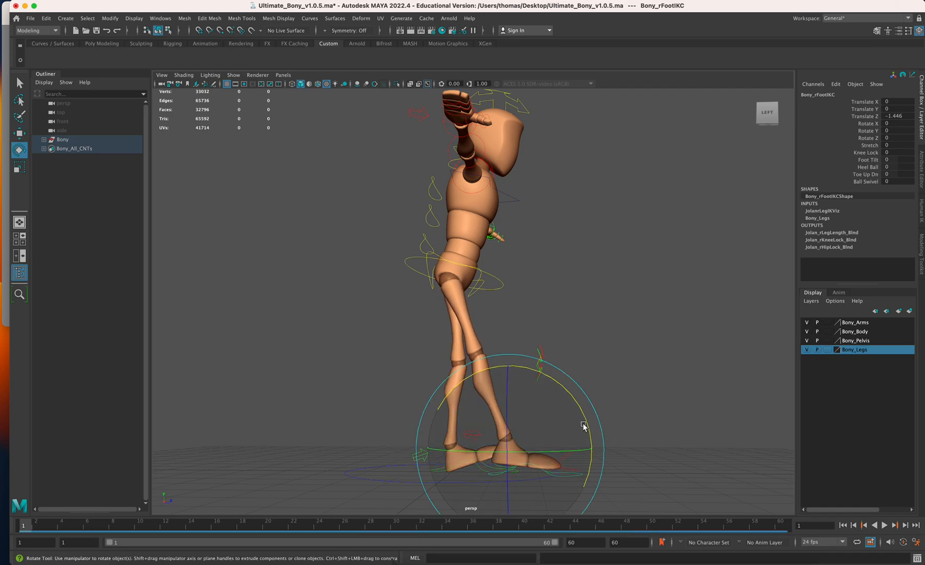
drag(586, 424, 550, 389)
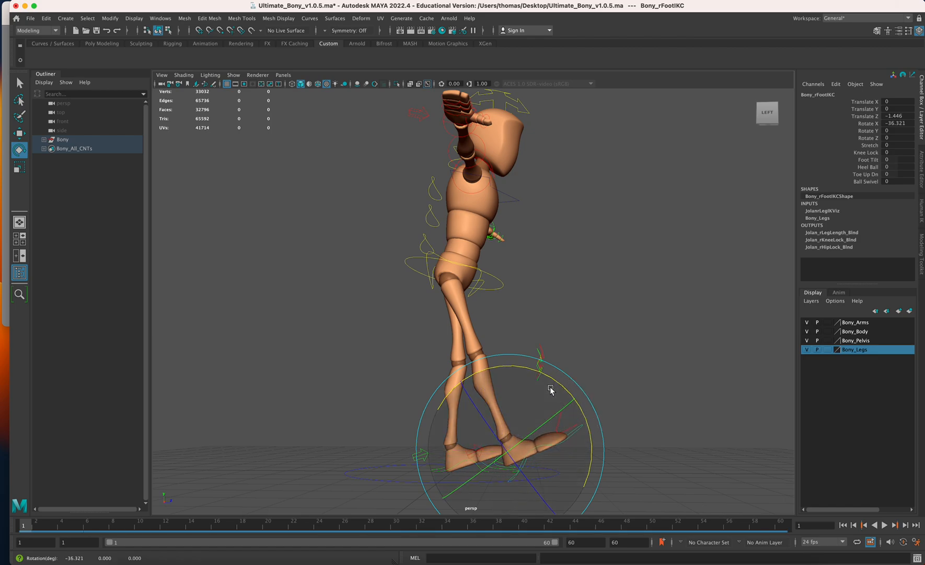
Step: Switch to the running.jpeg pose reference to examine the run's contact poses, and return to Maya
key(super+Tab)
key(super+Tab)
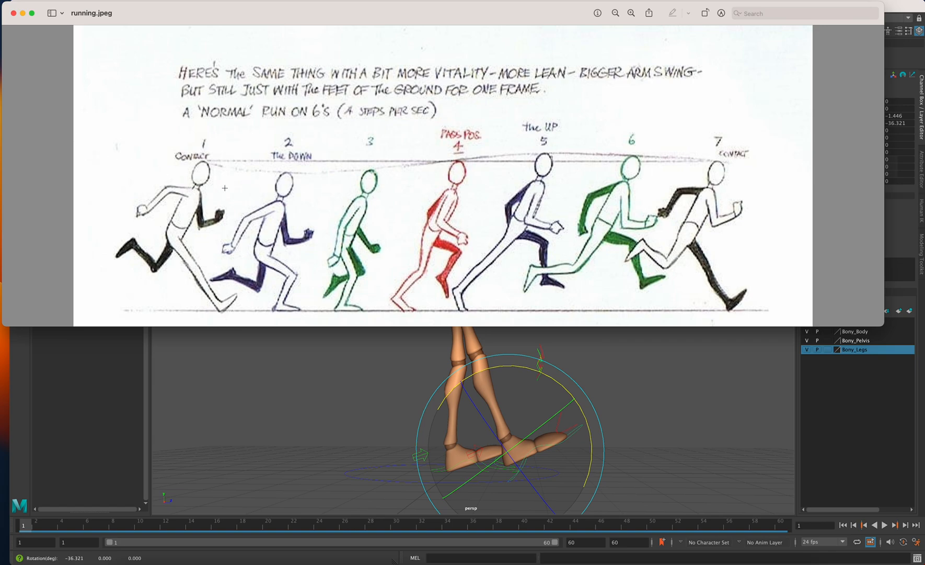
click(323, 373)
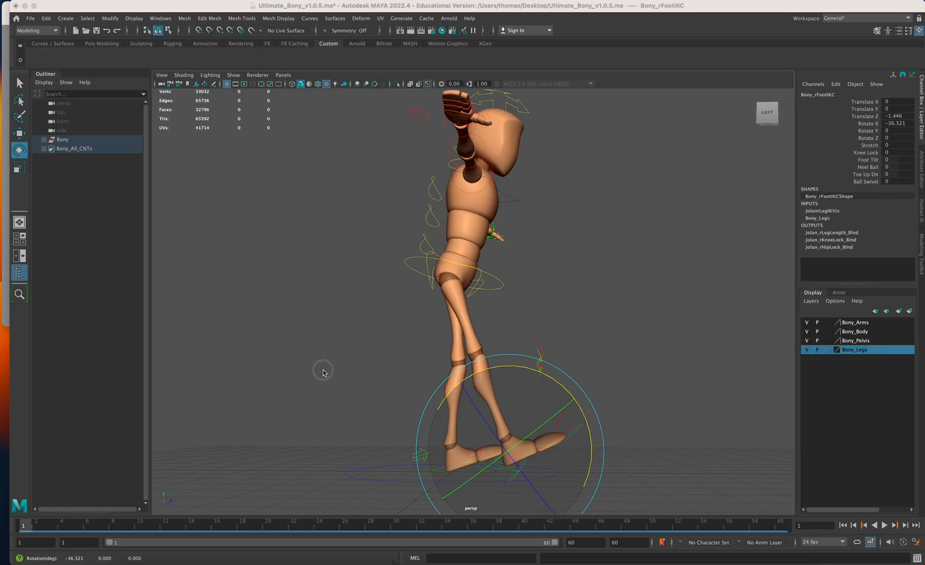
click(574, 434)
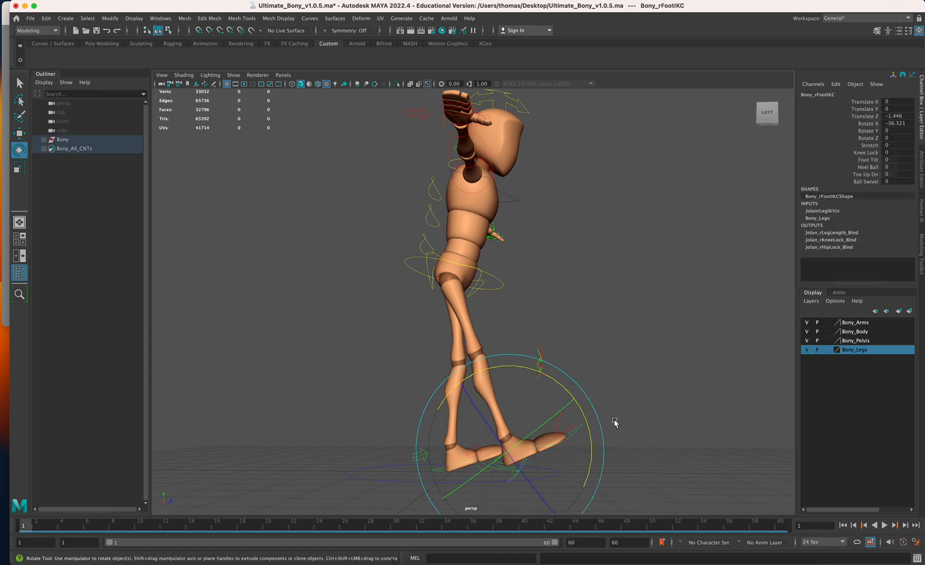
Step: Preview the motion briefly and key the right foot's forward contact pose at frames 1 and 60
key(alt+v)
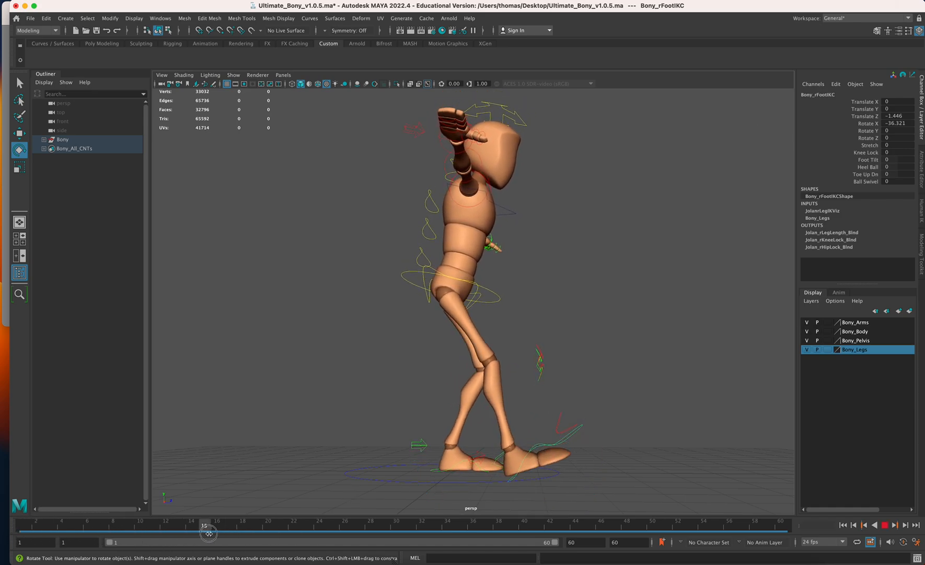
key(alt+v)
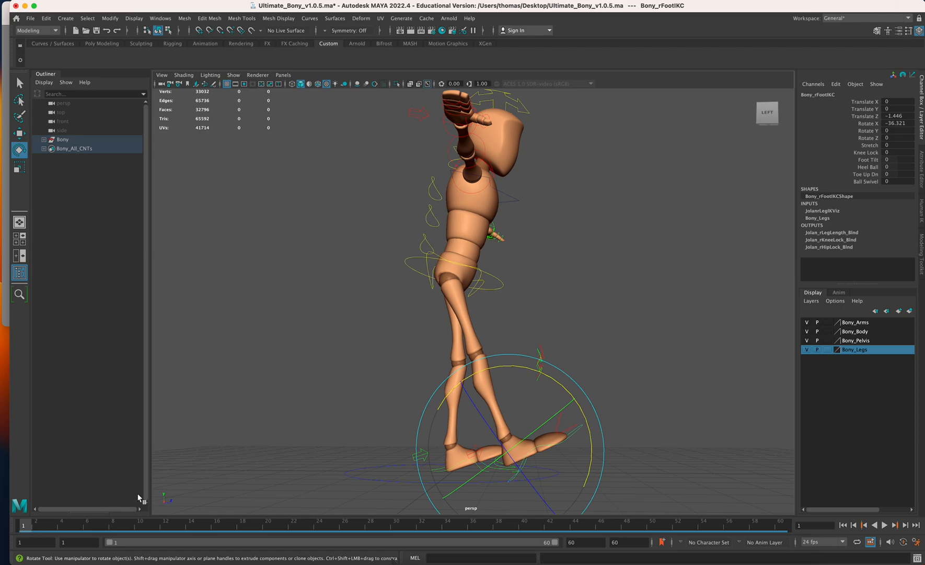
drag(79, 522, 784, 523)
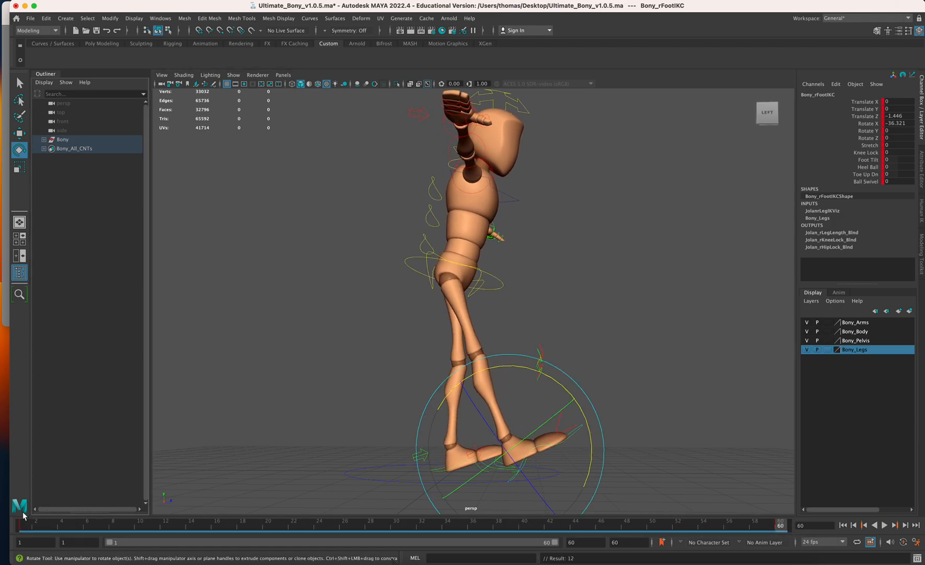
Step: At frame 30, bring the right foot IK control back under the body and flatten it to about 1.65 in Rotate X
mouse_move(391, 521)
mouse_down()
mouse_move(68, 523)
mouse_move(394, 521)
mouse_up()
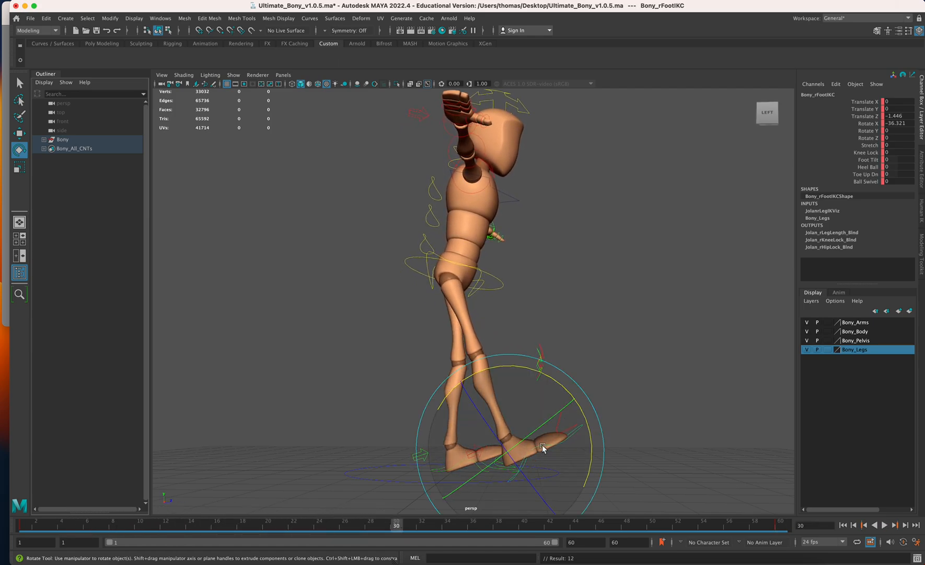
key(w)
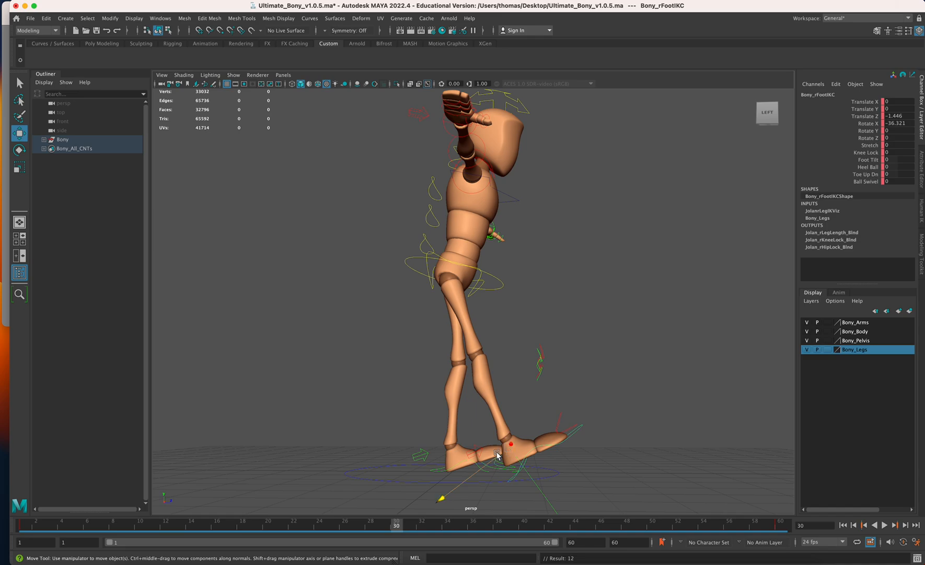
drag(528, 473, 409, 467)
drag(472, 484, 510, 435)
key(e)
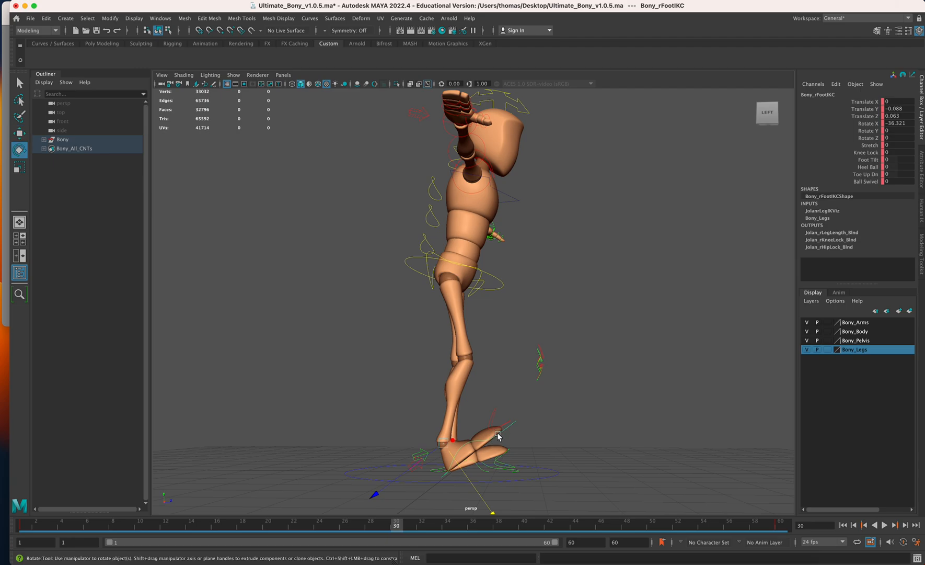
key(ctrl+z)
drag(506, 424, 524, 468)
drag(525, 479, 491, 475)
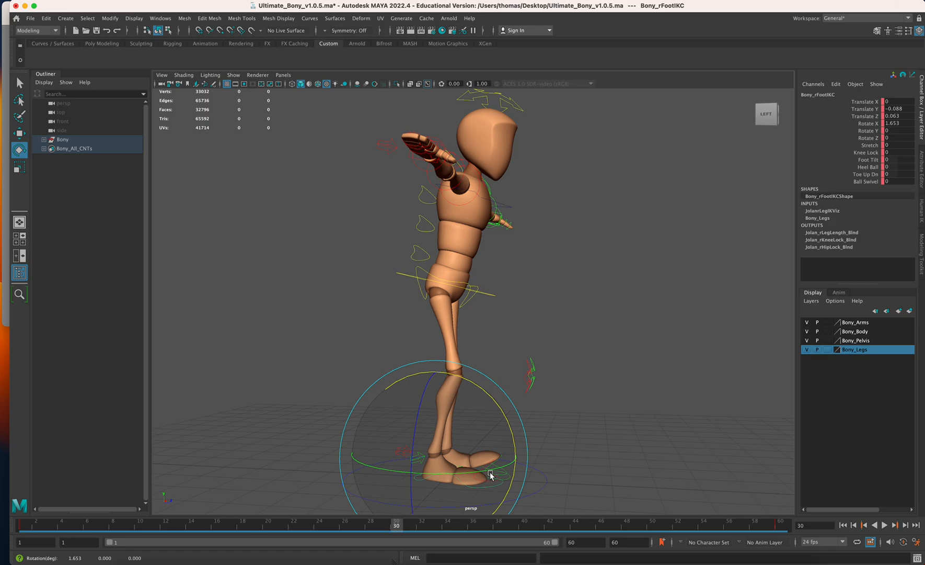
Step: Extend the right foot behind the body to about 3.068 in Translate Z and -0.674 in Translate Y, and key it at frame 30
key(w)
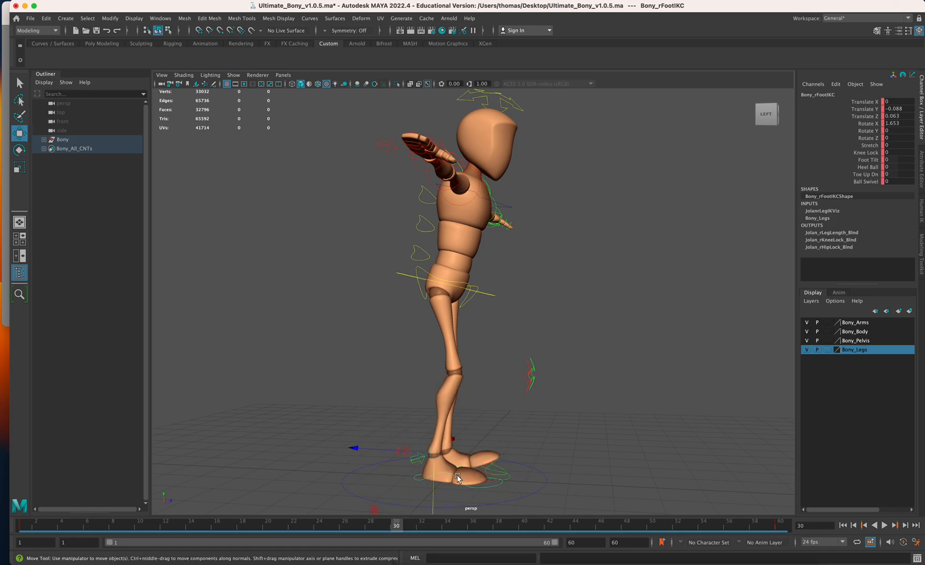
drag(398, 451, 296, 423)
mouse_move(345, 346)
alt+mouse_down()
mouse_move(355, 330)
mouse_move(347, 343)
alt+mouse_up()
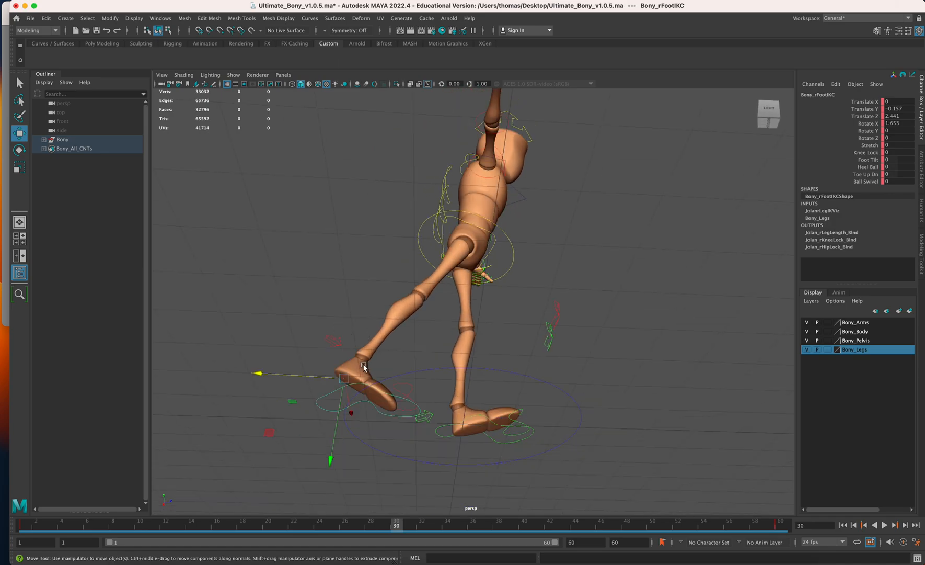
alt+drag(413, 342, 400, 366)
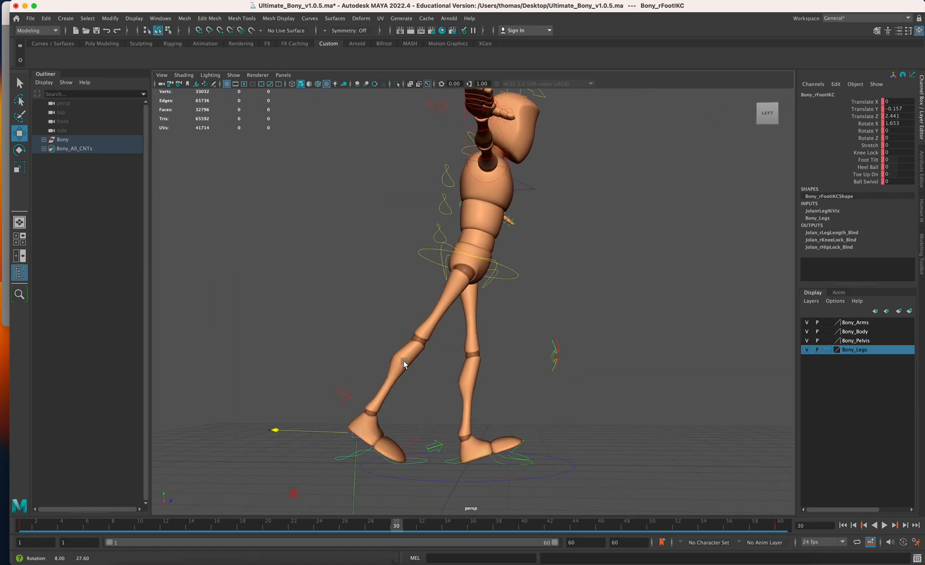
drag(323, 436, 285, 418)
alt+drag(332, 396, 335, 397)
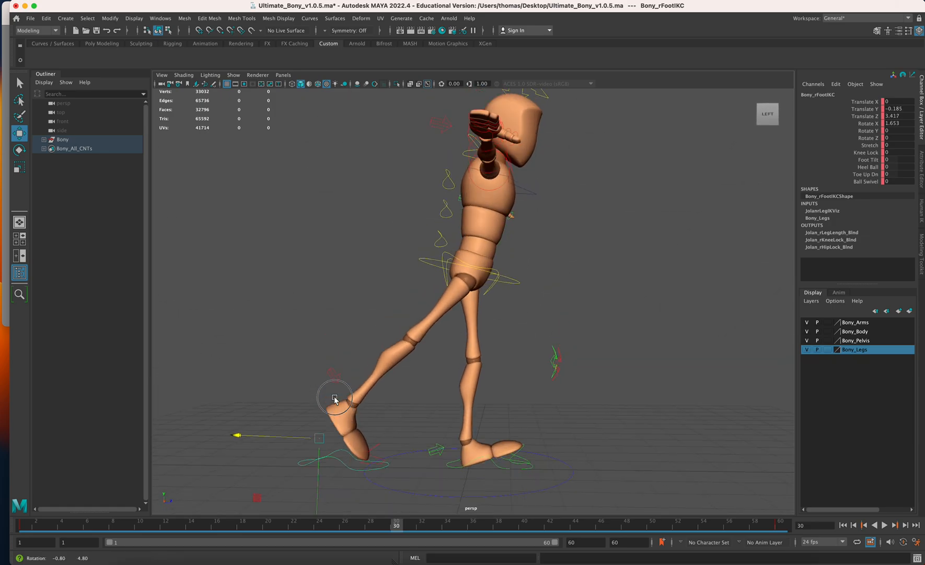
drag(320, 460, 312, 421)
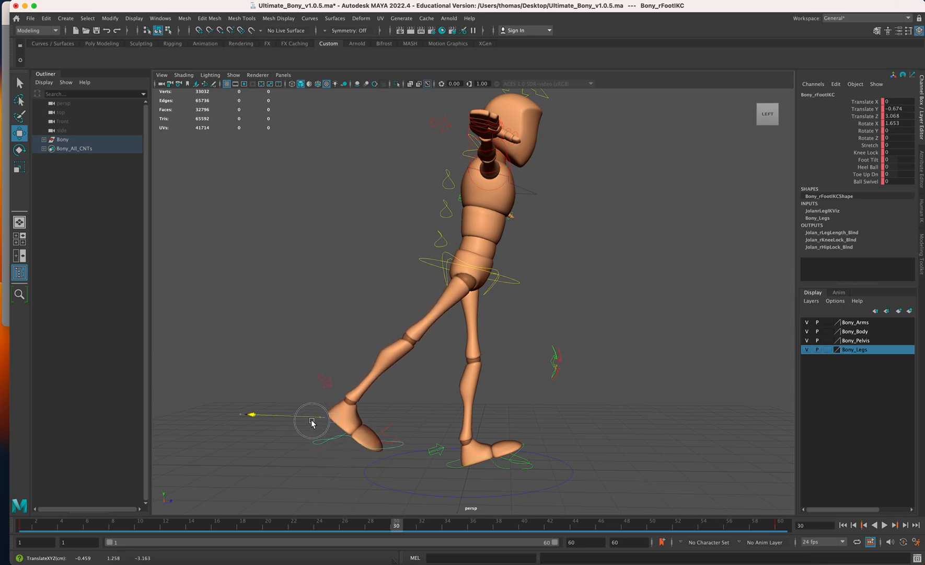
key(s)
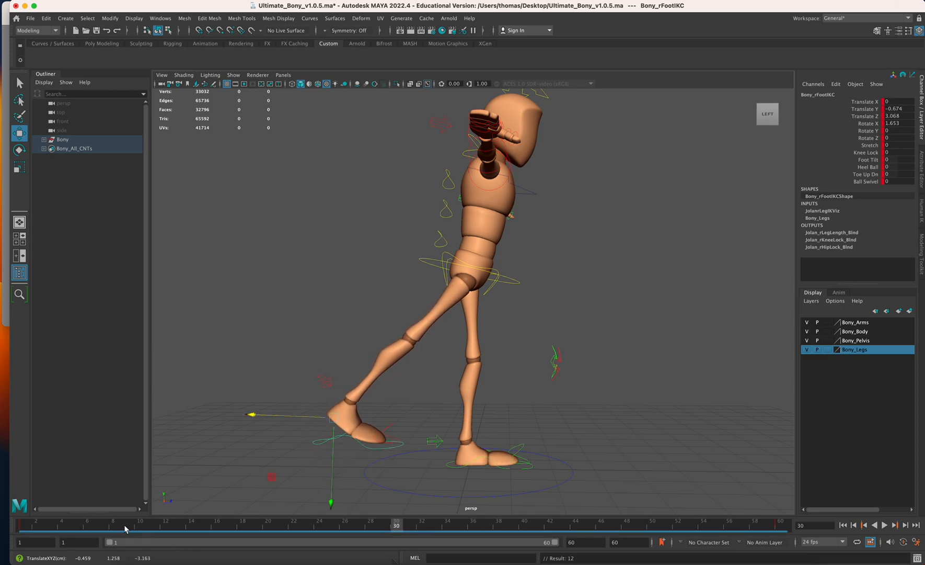
Step: Play back the right leg's swing and scrub the timeline to inspect the pose around frame 16
click(884, 525)
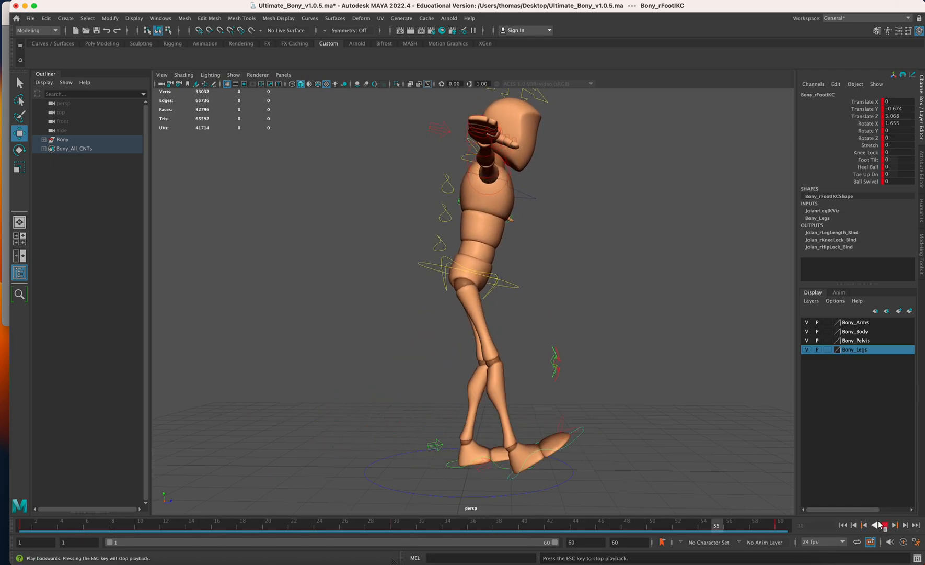
click(885, 525)
drag(95, 526, 220, 526)
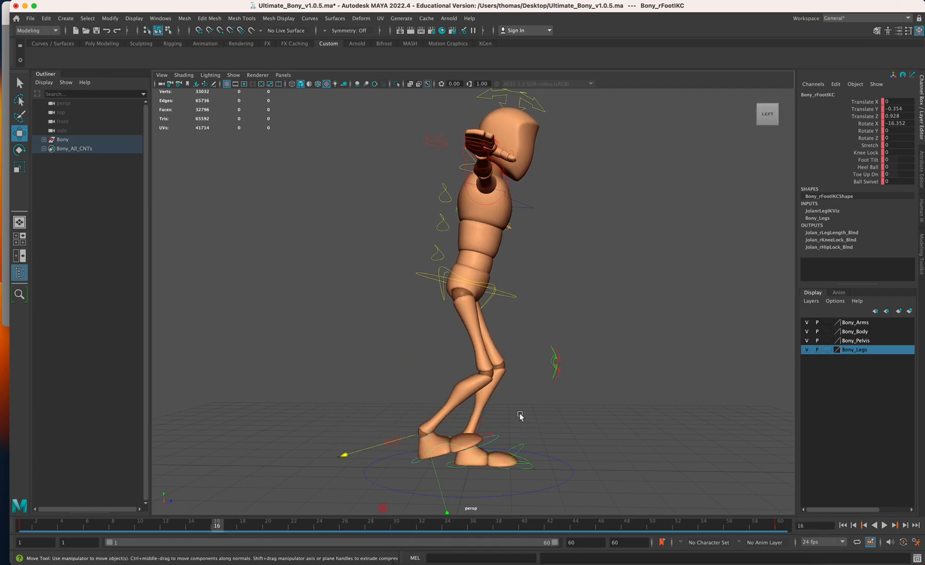
Step: Switch the viewport to the orthographic left view with textured shading and frame the character at a larger scale
key(space)
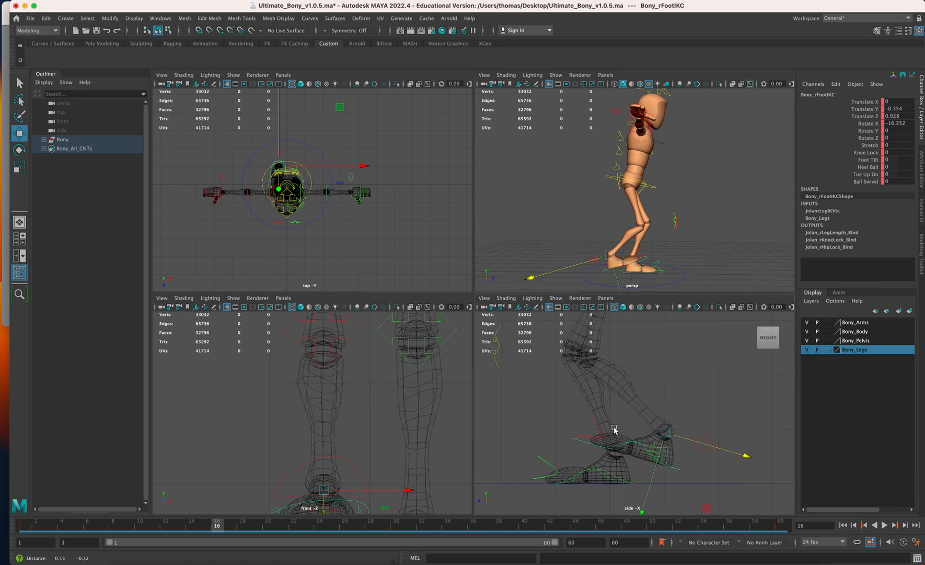
key(space)
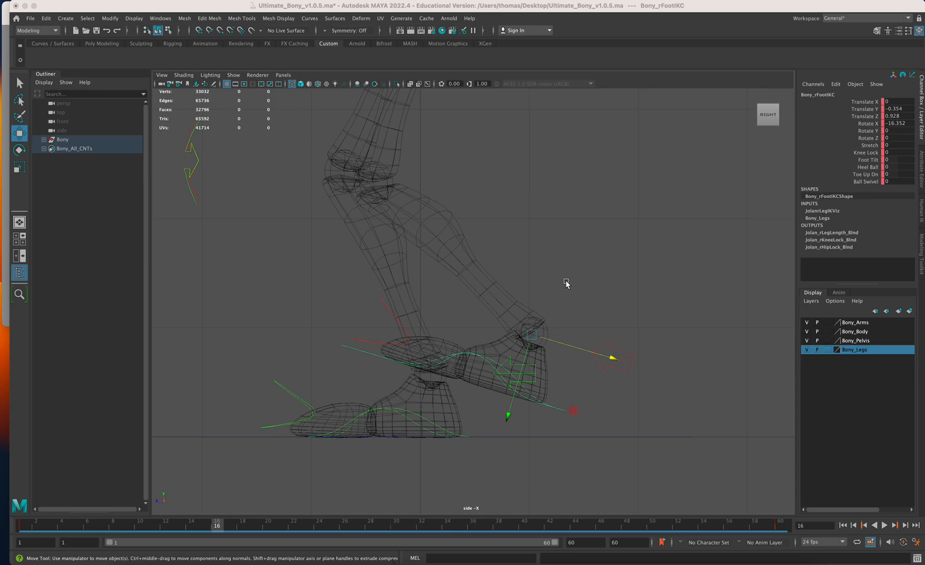
key(space)
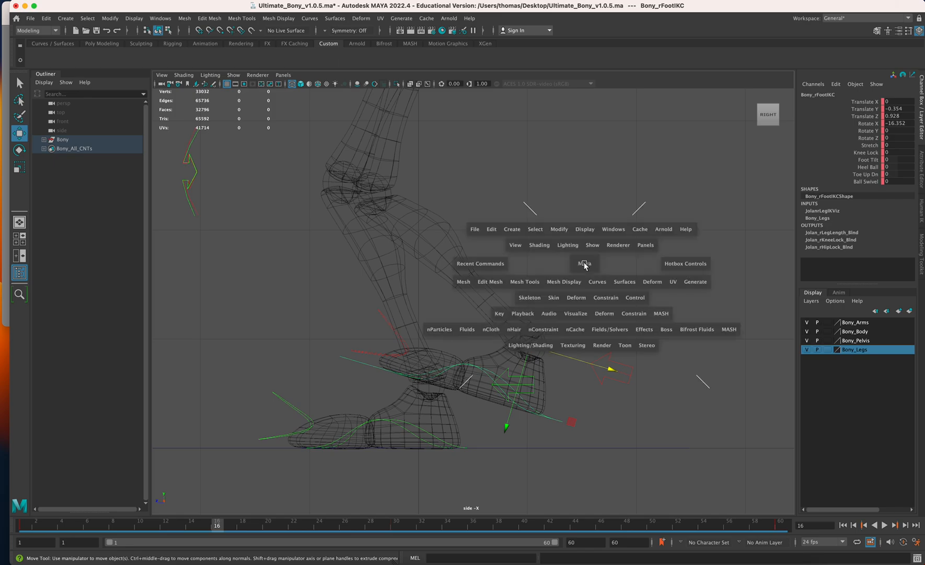
click(585, 265)
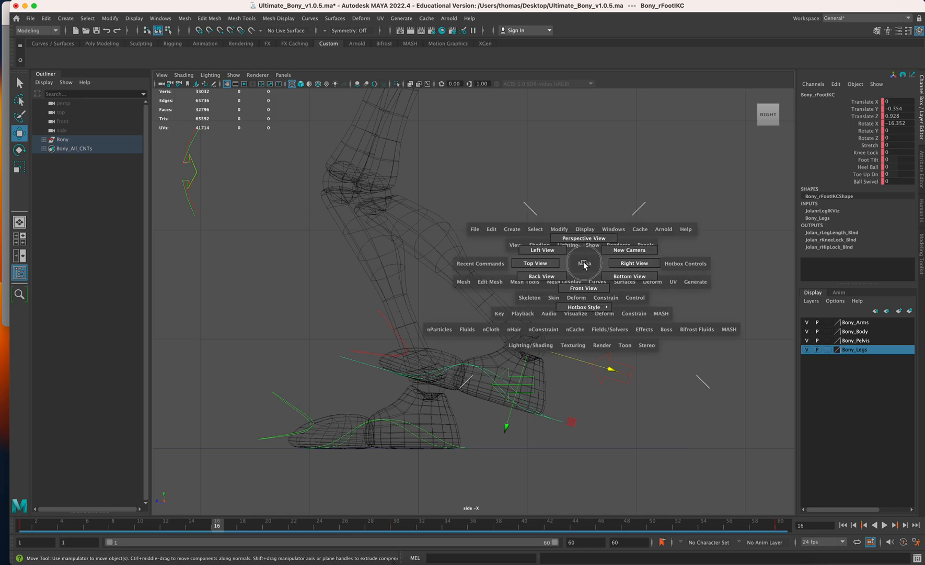
drag(584, 264, 542, 253)
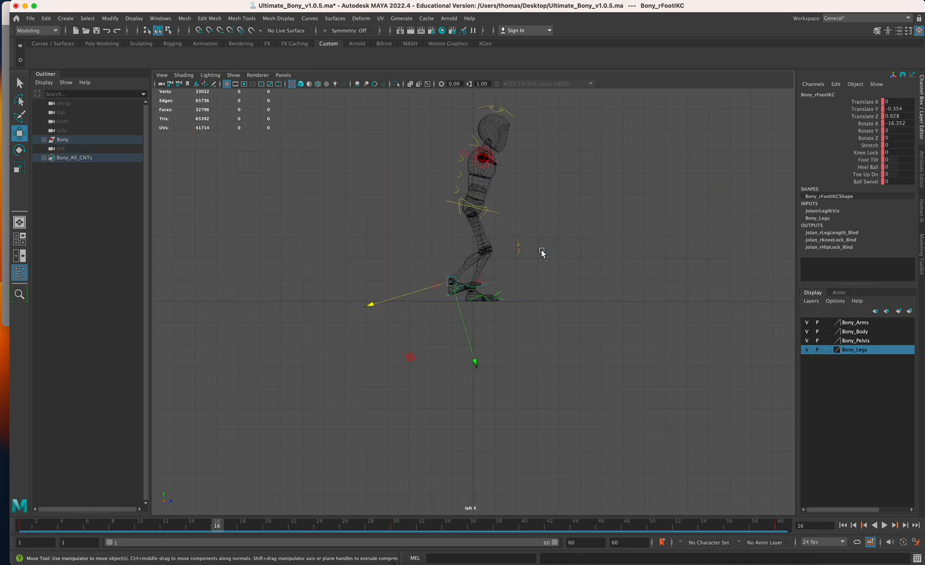
key(6)
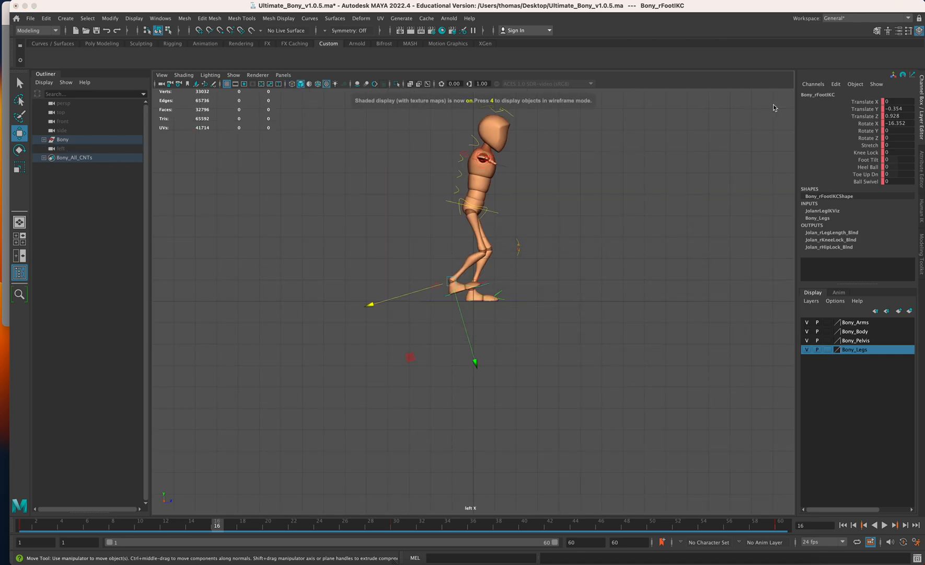
alt+middle_drag(625, 192, 618, 253)
alt+right_drag(439, 291, 673, 314)
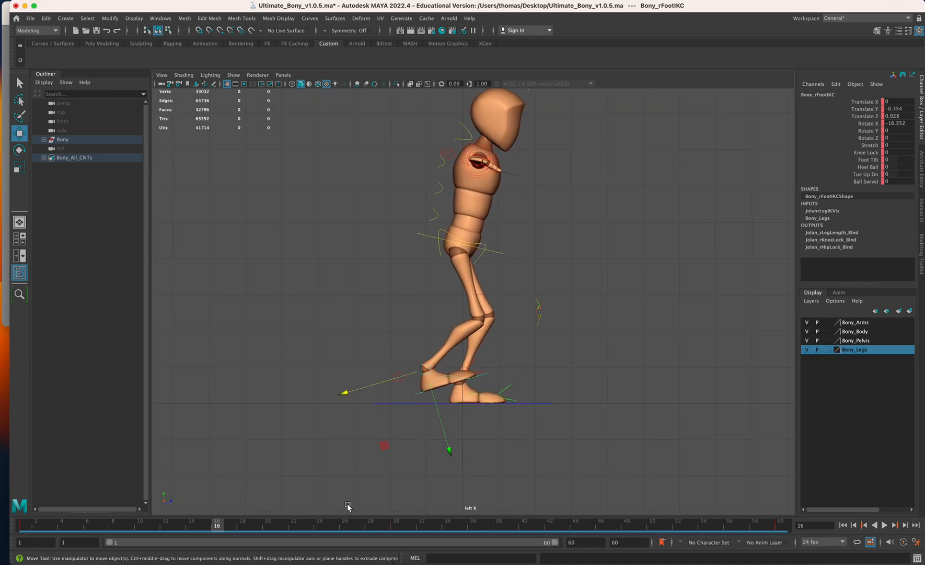
Step: At frame 15, flatten the right foot on the ground at about -0.024 Translate Y, 0.505 Translate Z and 0.891 Rotate X, and key it
key(alt+v)
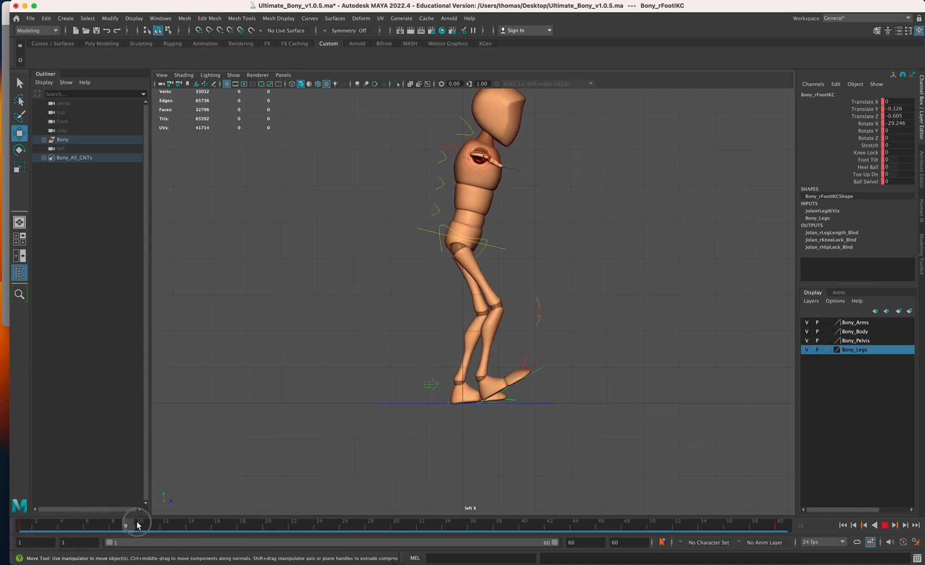
mouse_move(164, 522)
mouse_down()
mouse_move(137, 517)
mouse_move(200, 525)
mouse_up()
drag(447, 414, 455, 430)
key(e)
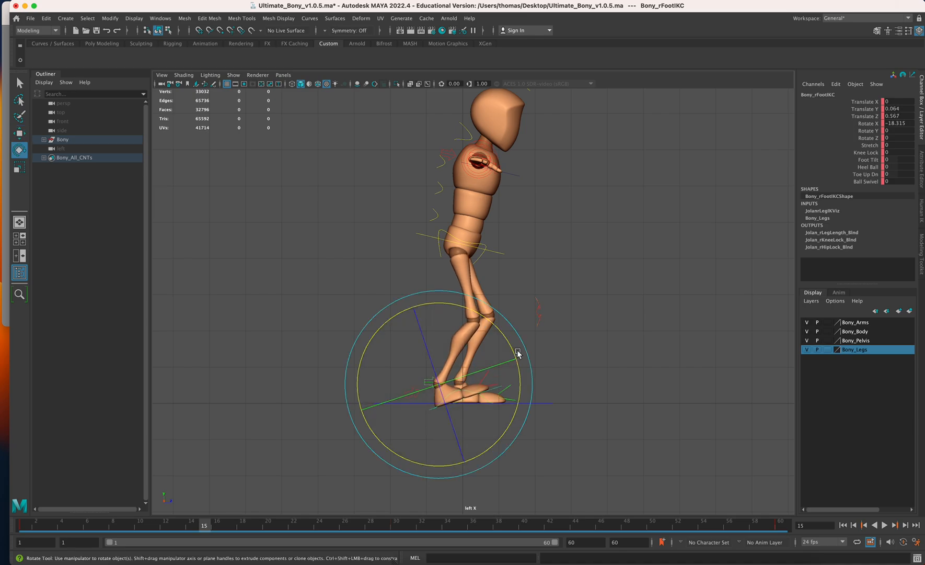
drag(528, 352, 532, 380)
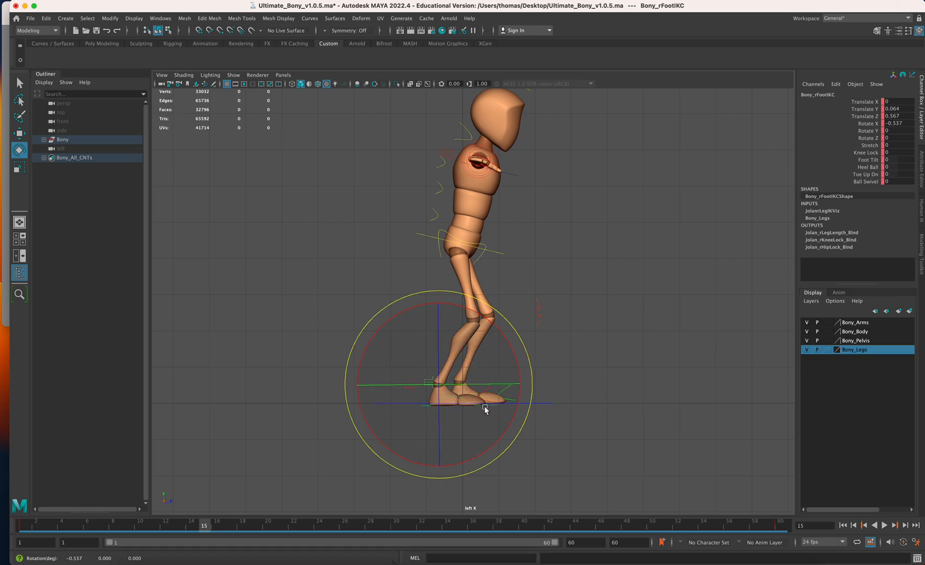
key(w)
drag(438, 390, 441, 385)
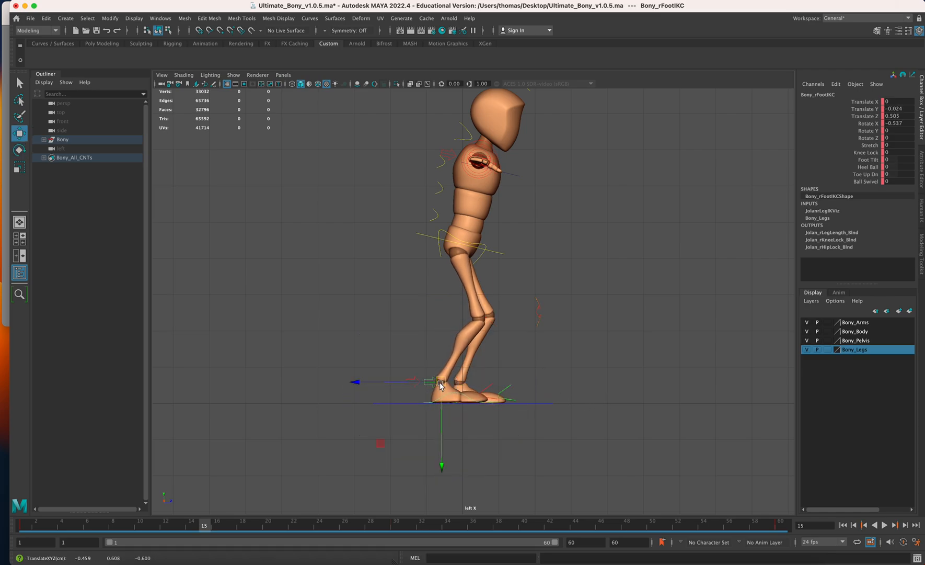
key(e)
drag(533, 366, 536, 371)
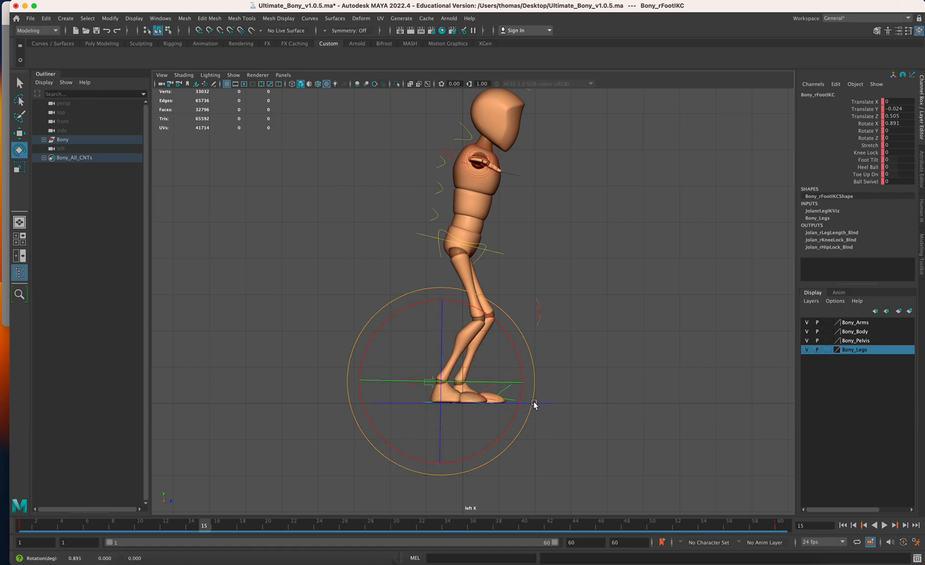
key(s)
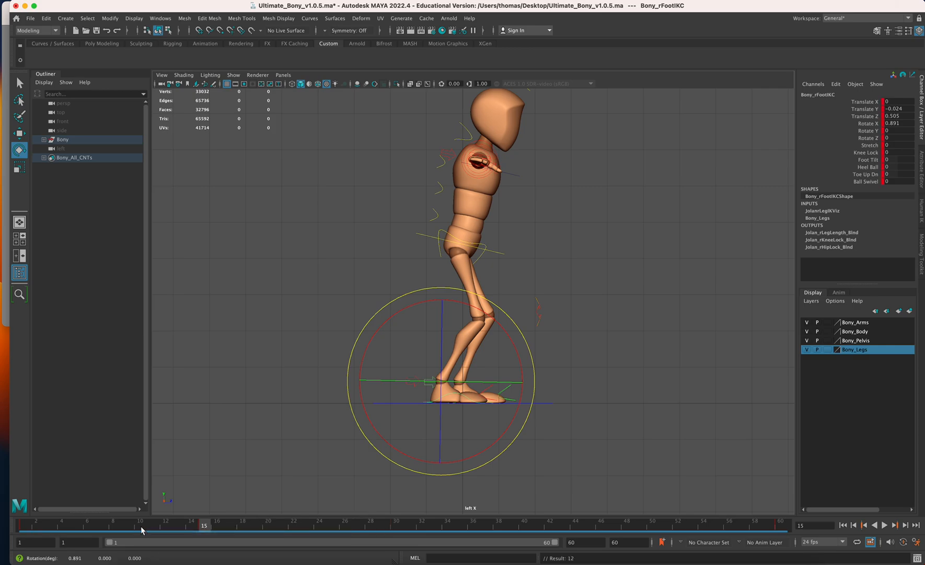
Step: At frame 30, lower the trailing right foot until its toes touch the ground, about 0.165 in Translate Y and 2.567 in Translate Z
drag(39, 529, 393, 532)
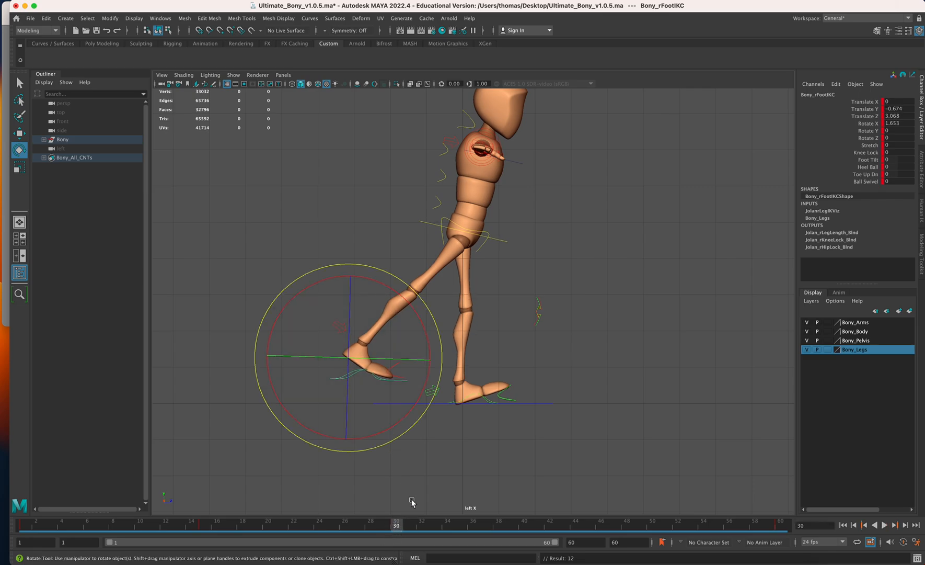
key(w)
drag(347, 366, 366, 394)
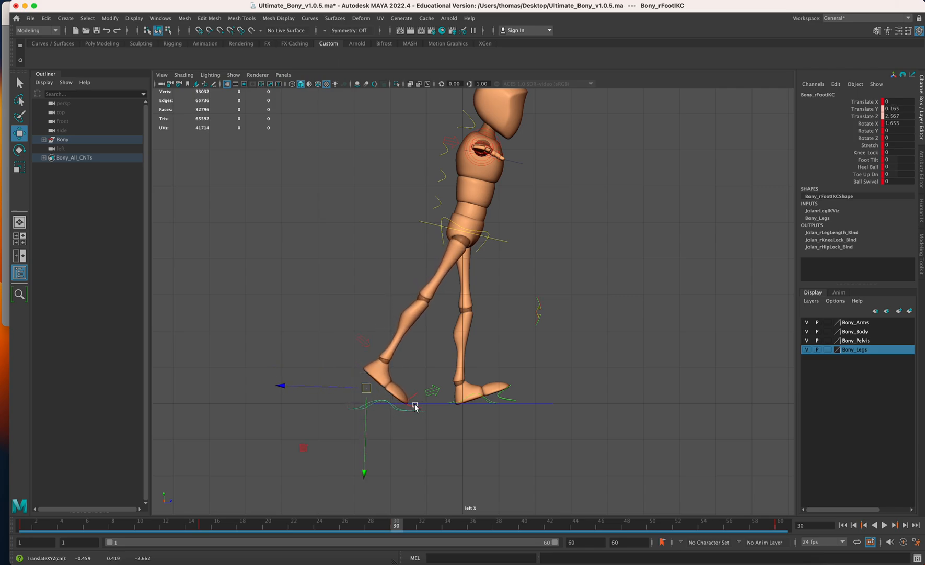
Step: At frame 45, lift the right foot up under the hips and rotate it so the toes point down
drag(309, 523, 586, 534)
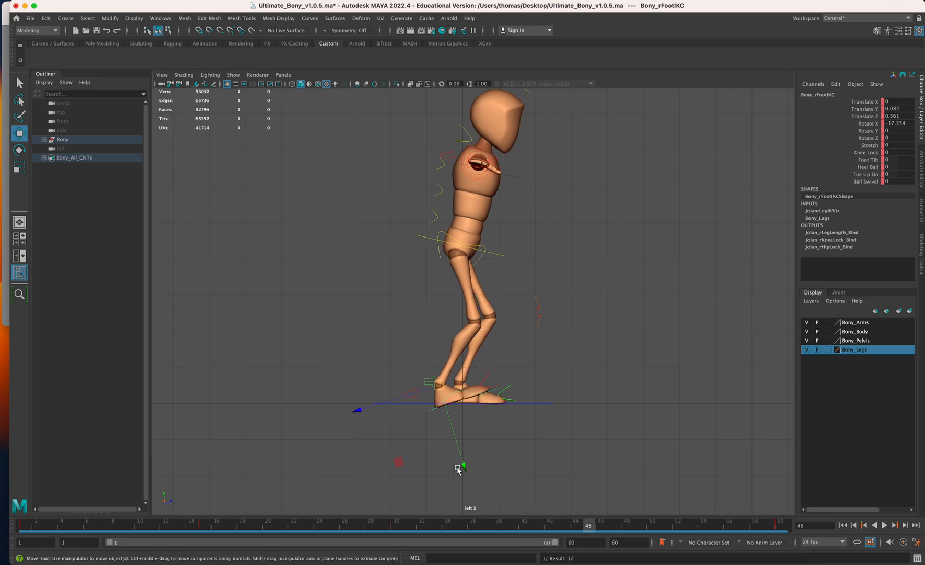
drag(439, 386, 443, 356)
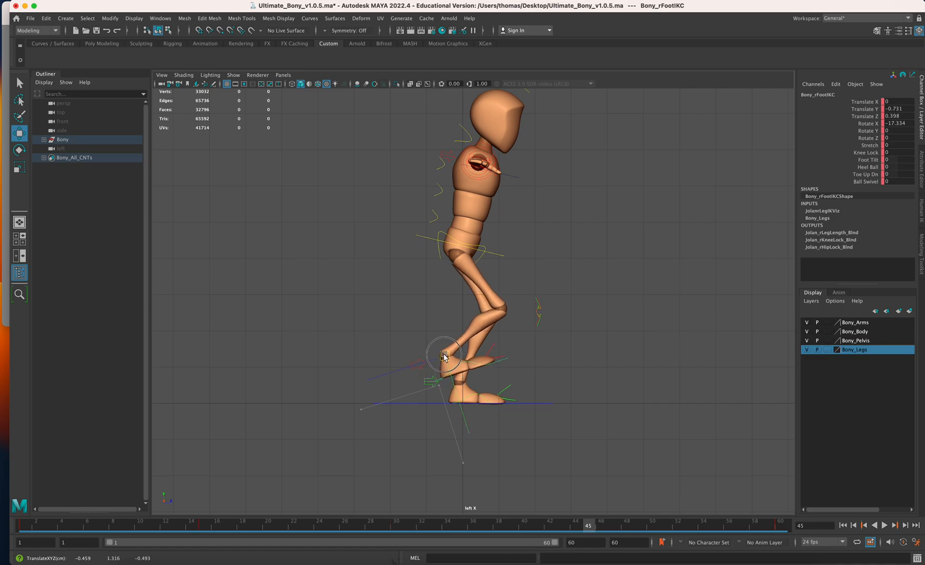
key(e)
drag(533, 324, 439, 443)
key(w)
drag(444, 359, 463, 341)
Step: At frame 51, raise the right foot slightly clear of the ground as it swings forward, and key the pose
drag(447, 525, 665, 532)
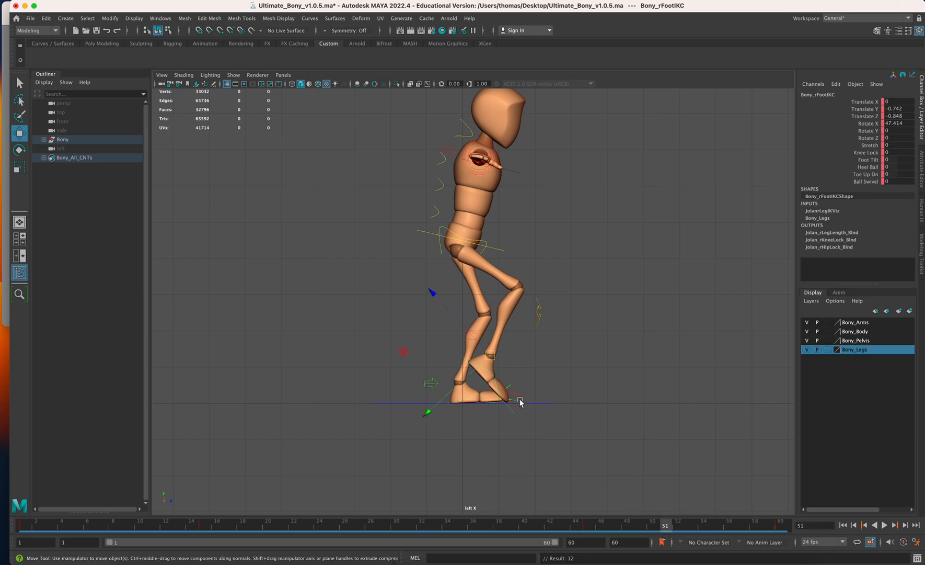
drag(484, 366, 493, 345)
key(s)
Step: At frame 38, lift the right foot to about -0.956 Translate Y, 1.363 Translate Z and 65.086 Rotate X, key it, and play back the cycle
drag(536, 525, 796, 508)
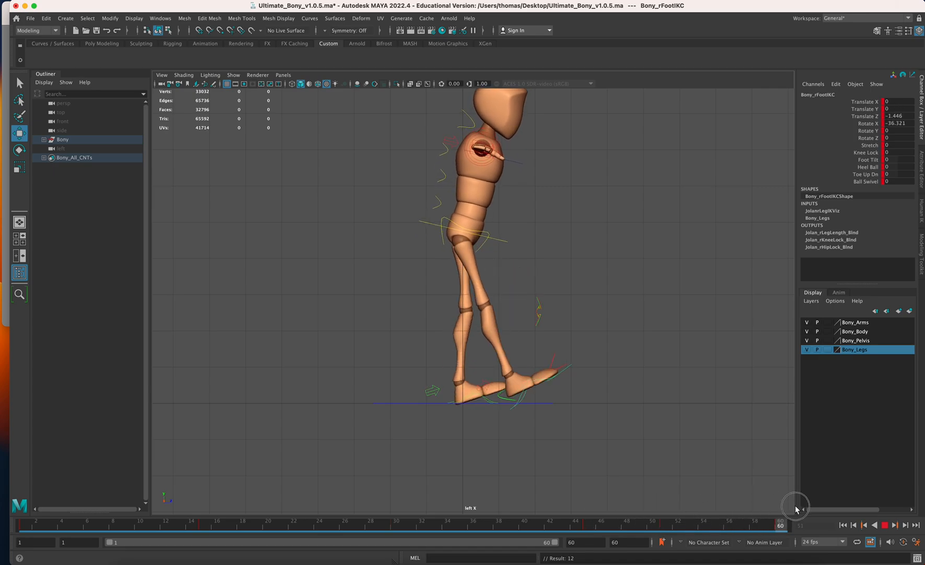
drag(795, 508, 502, 561)
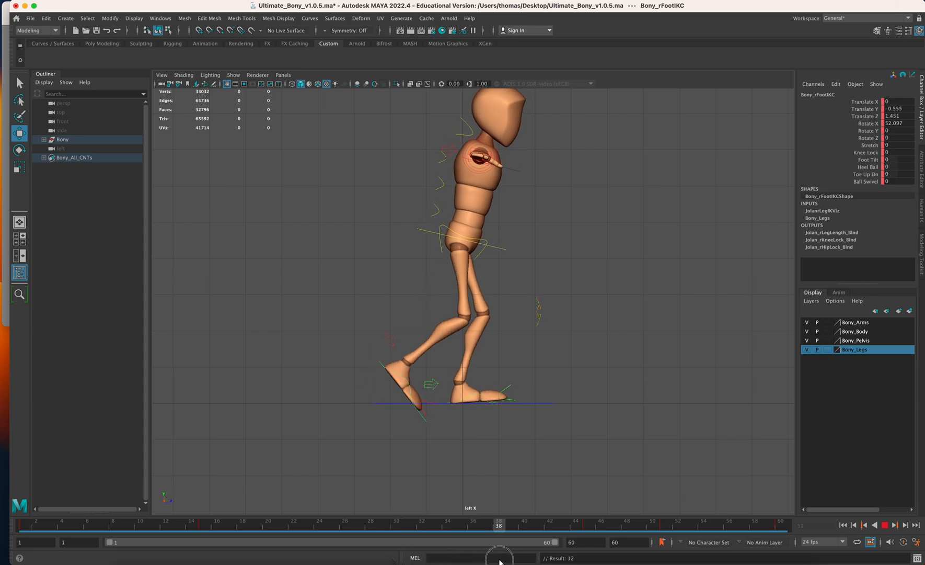
drag(495, 561, 497, 560)
drag(402, 365, 406, 356)
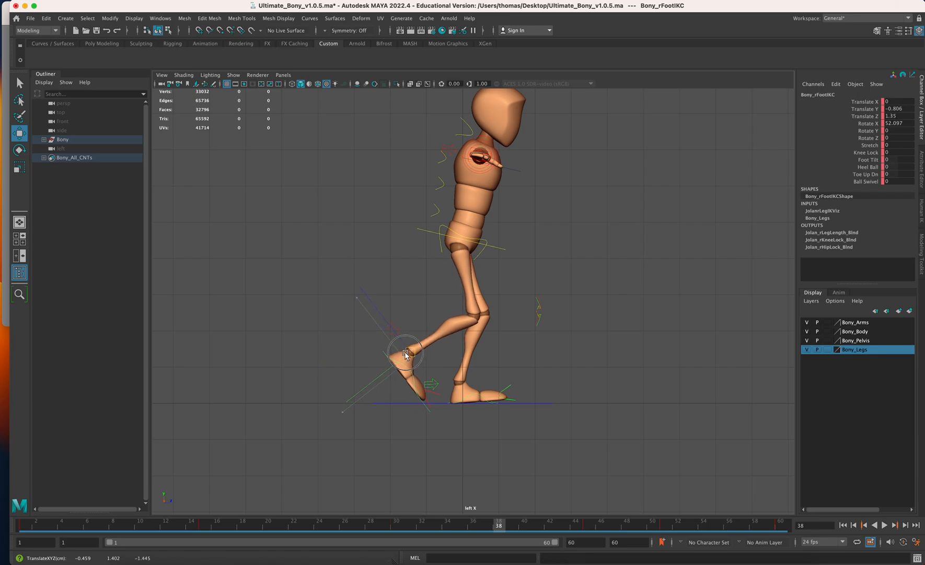
key(e)
drag(430, 442, 408, 443)
key(s)
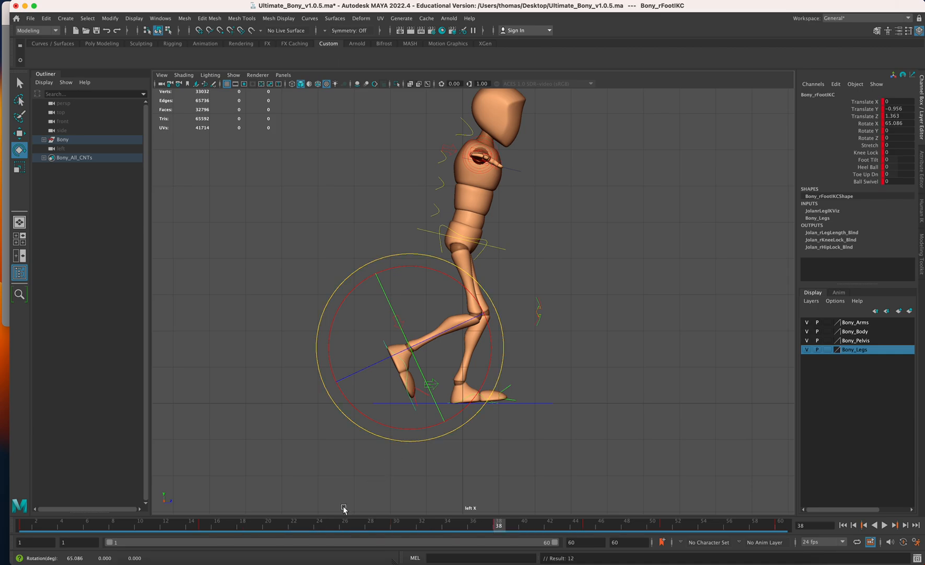
click(843, 525)
click(875, 525)
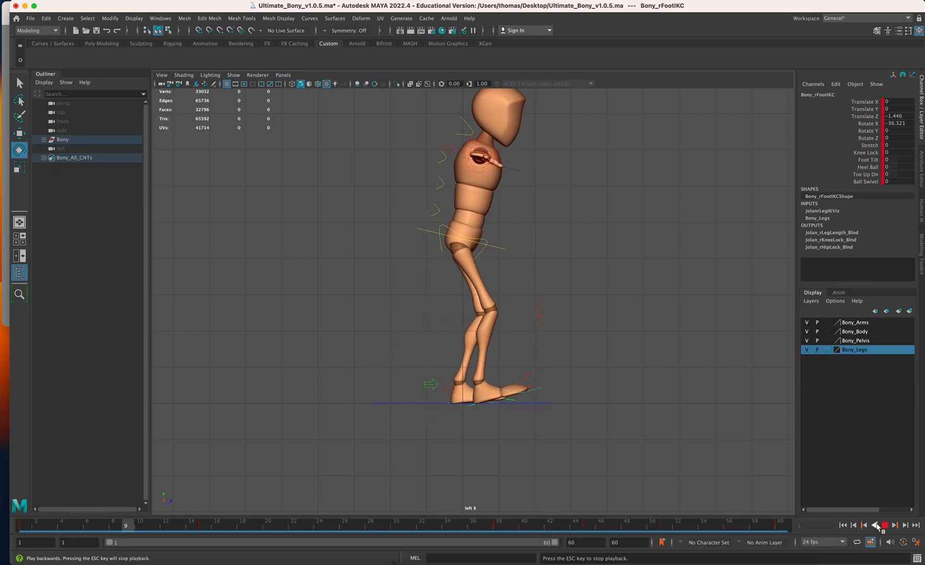
click(884, 525)
Step: At frame 33, key the right foot at about -0.615 Translate Y, 1.937 Translate Z and 31.312 Rotate X, and scrub through its swing
drag(69, 524, 436, 539)
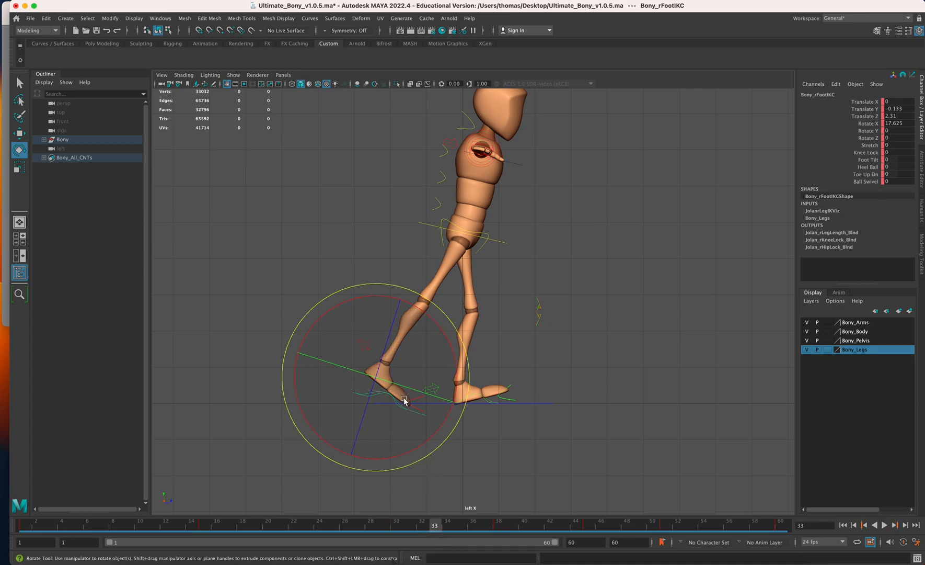
key(w)
drag(377, 389, 374, 388)
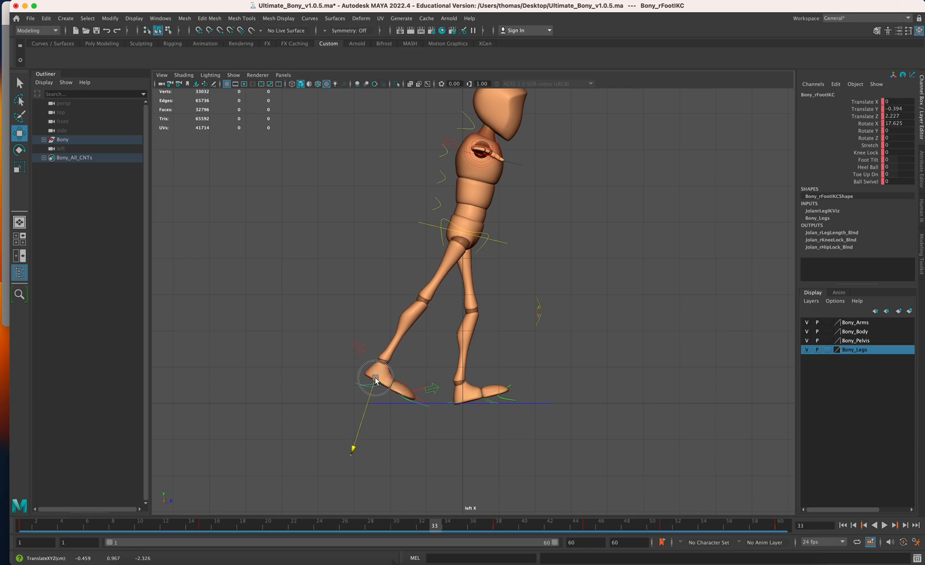
drag(372, 386, 377, 366)
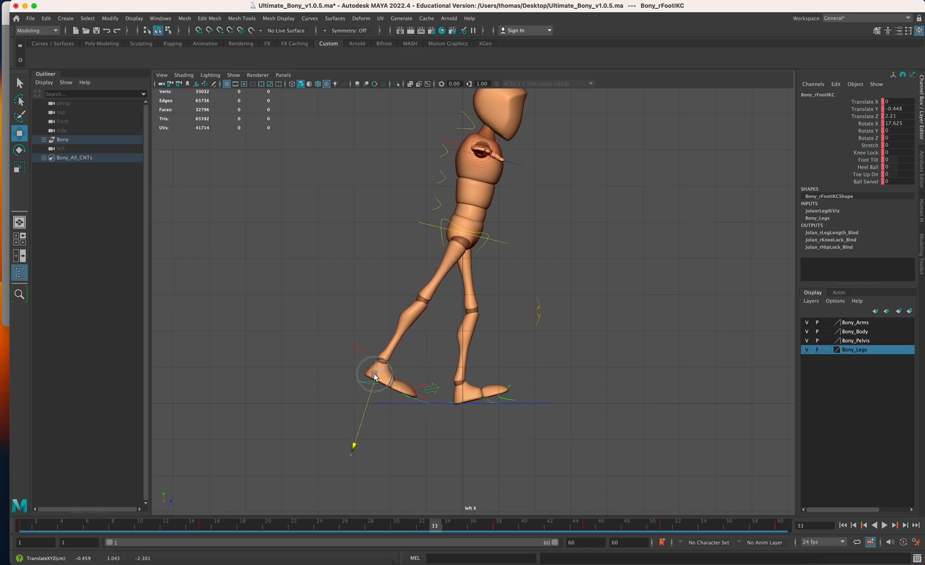
key(e)
drag(471, 356, 472, 360)
key(w)
drag(390, 383, 387, 364)
key(e)
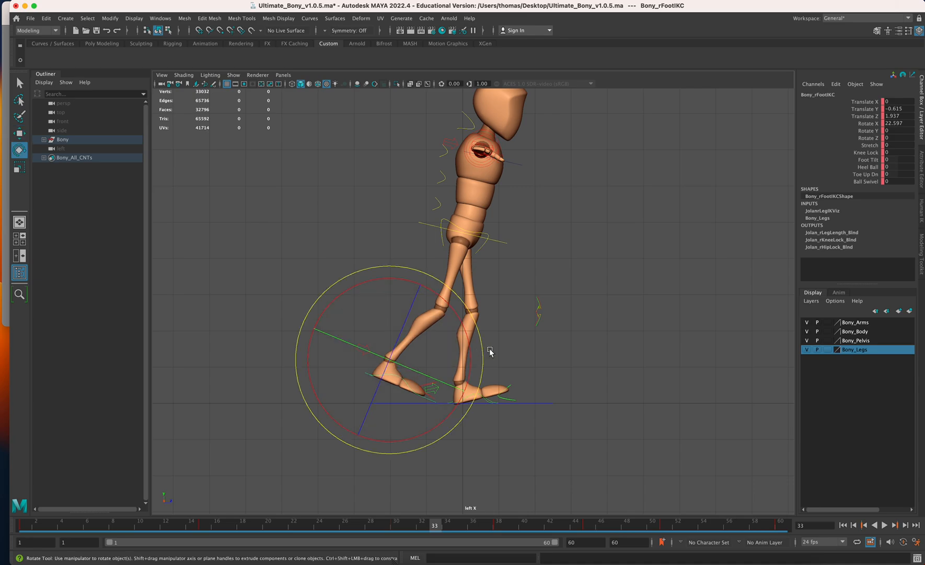
drag(483, 355, 481, 361)
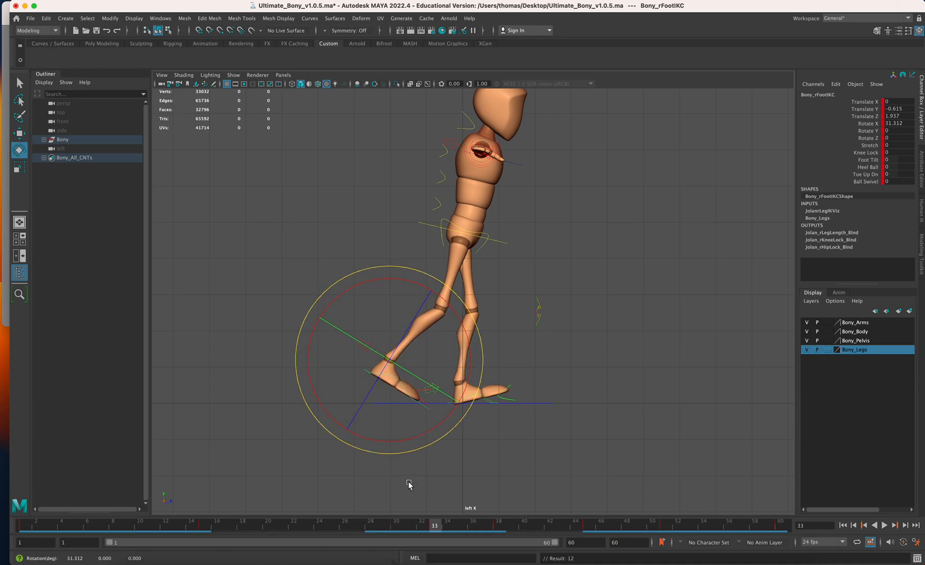
drag(336, 524, 592, 544)
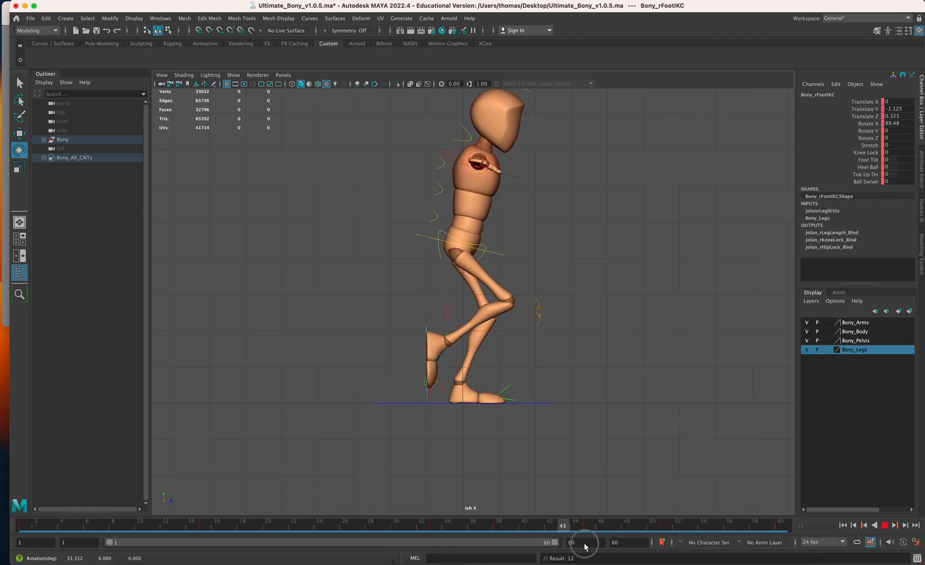
mouse_move(124, 547)
mouse_down()
mouse_move(681, 526)
mouse_move(764, 509)
mouse_move(361, 510)
mouse_move(374, 502)
mouse_up()
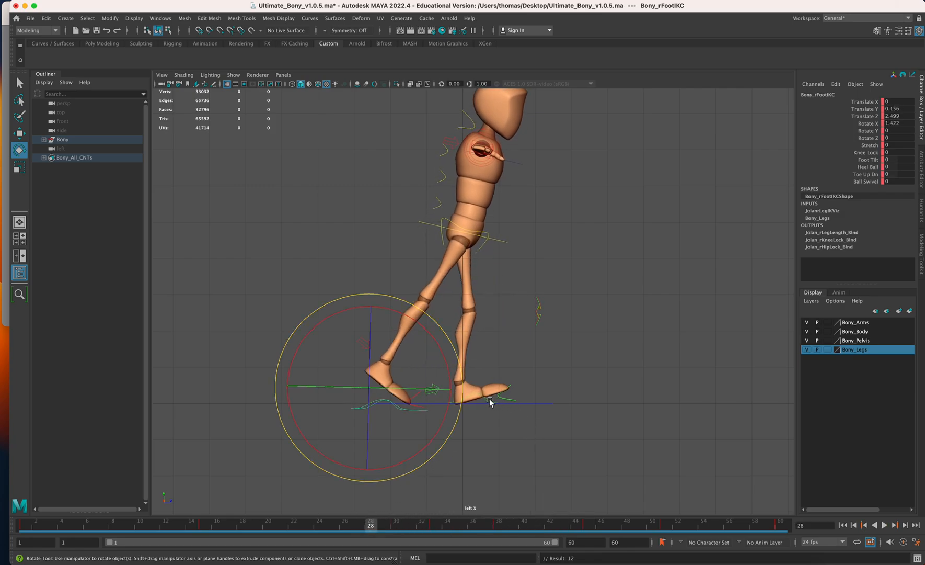
Step: At frame 1, move the left foot IK control behind the body to about -2.955 in Translate Z and key it
click(320, 479)
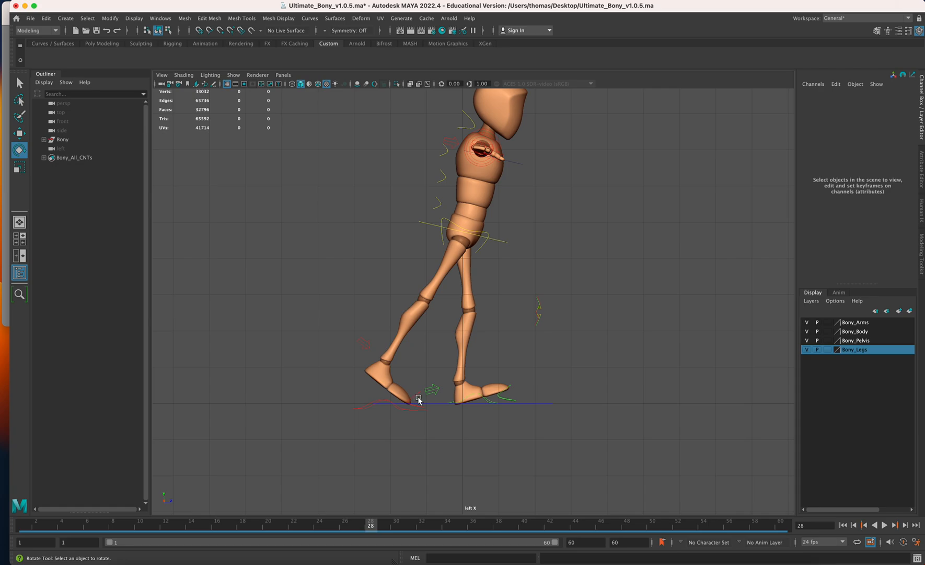
click(487, 401)
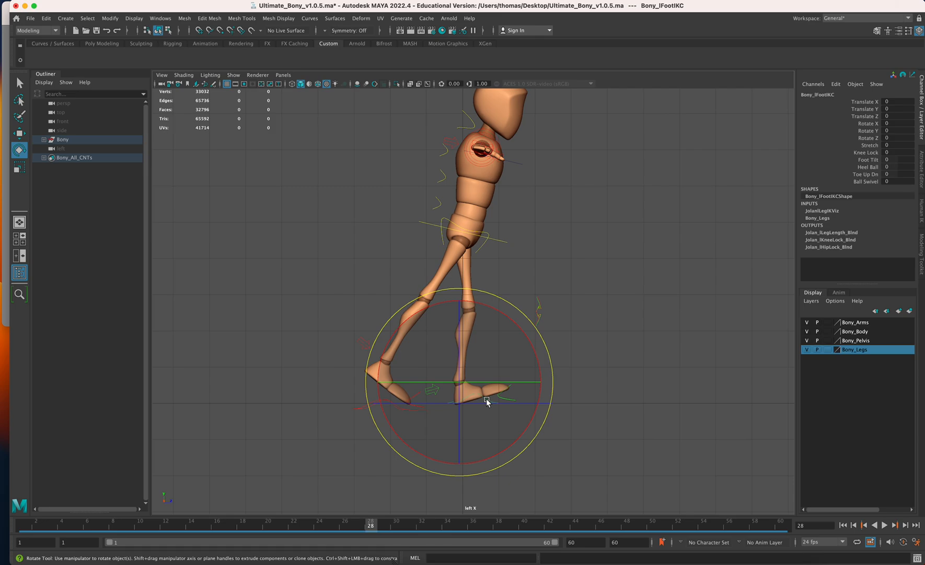
drag(151, 520, 10, 521)
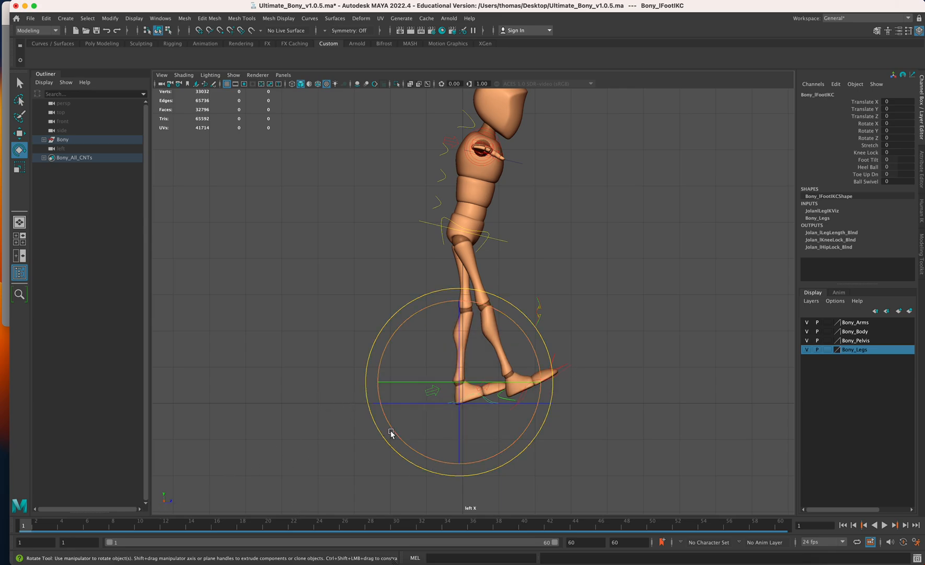
key(w)
drag(474, 386, 368, 390)
key(s)
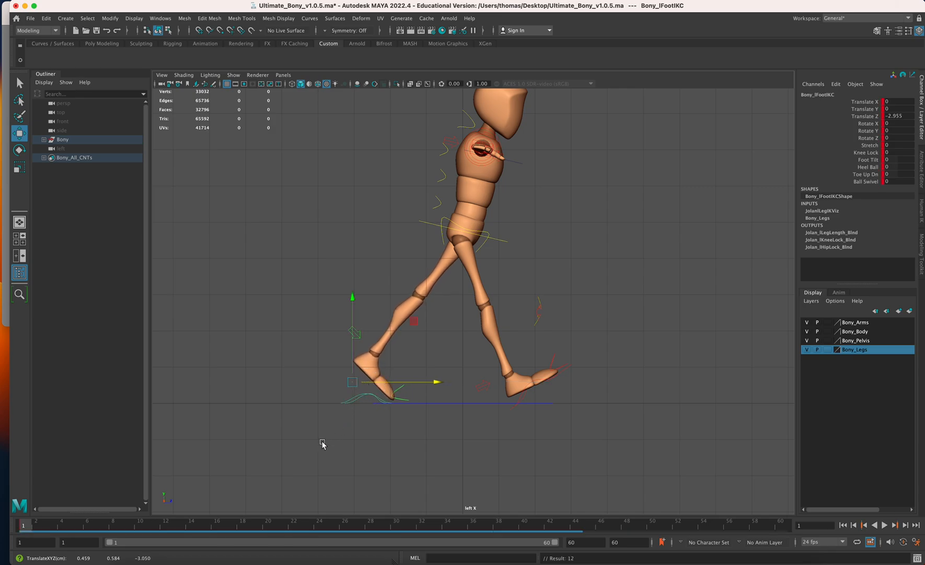
drag(39, 526, 396, 528)
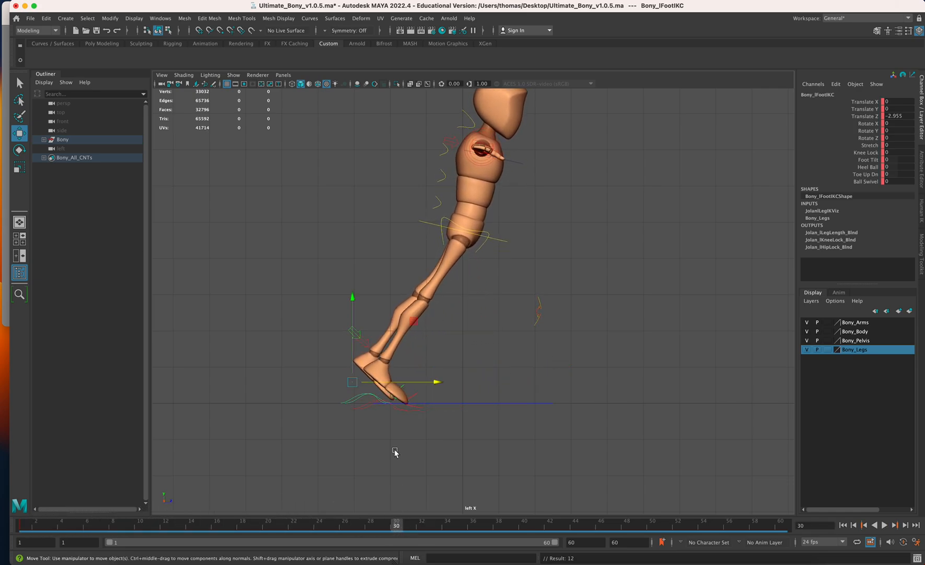
drag(375, 383, 555, 383)
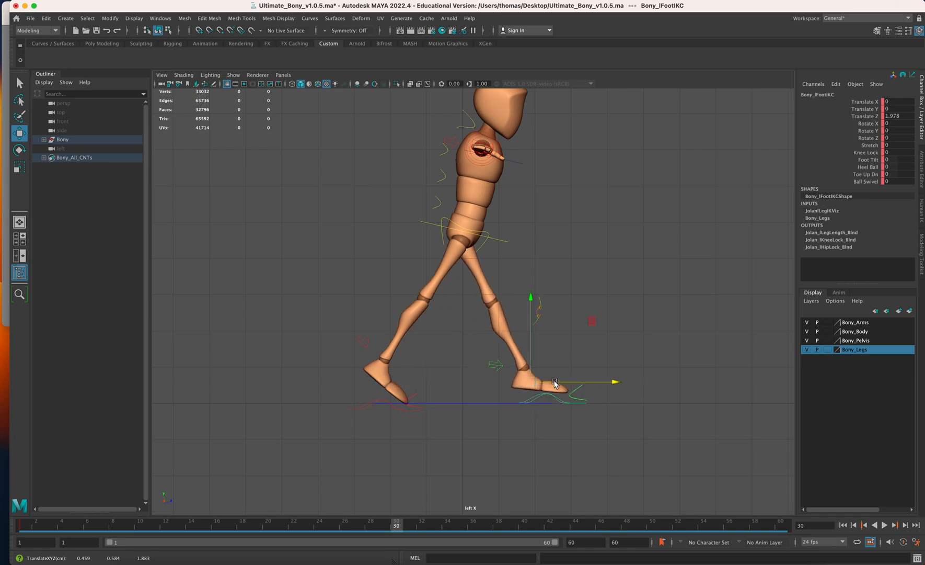
key(z)
Step: At frame 60, key the left foot IK control at -2.955 in Translate Z to match frame 1, and play back the cycle
drag(33, 525, 800, 518)
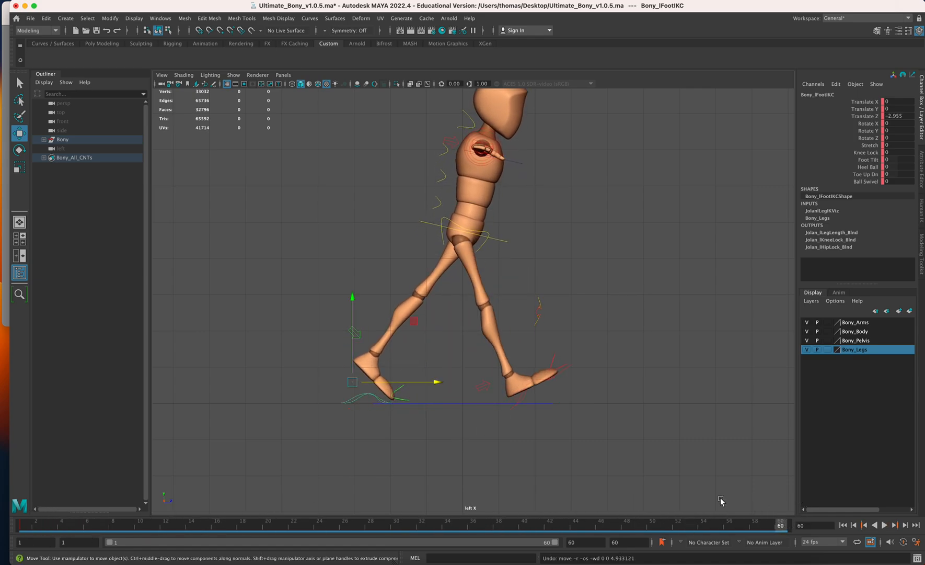
key(s)
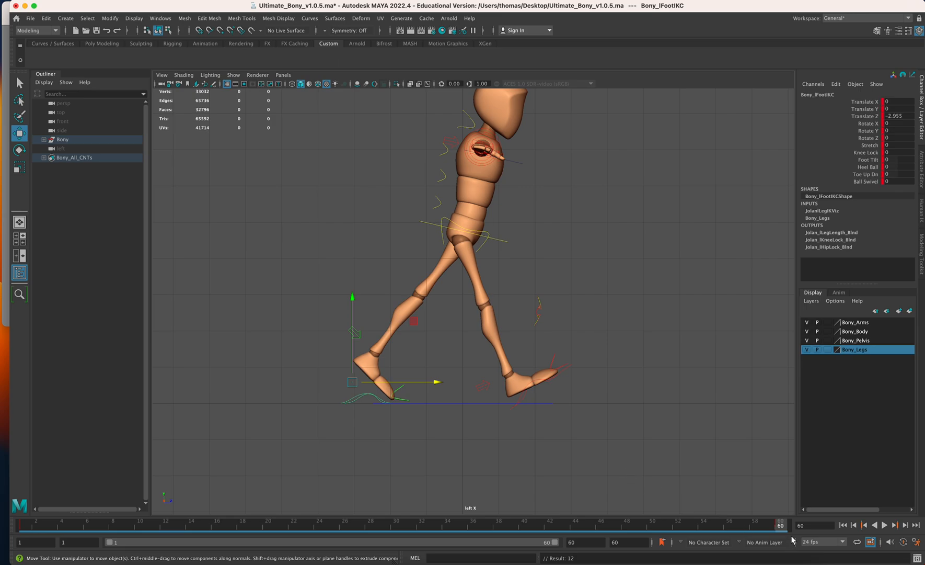
key(alt+v)
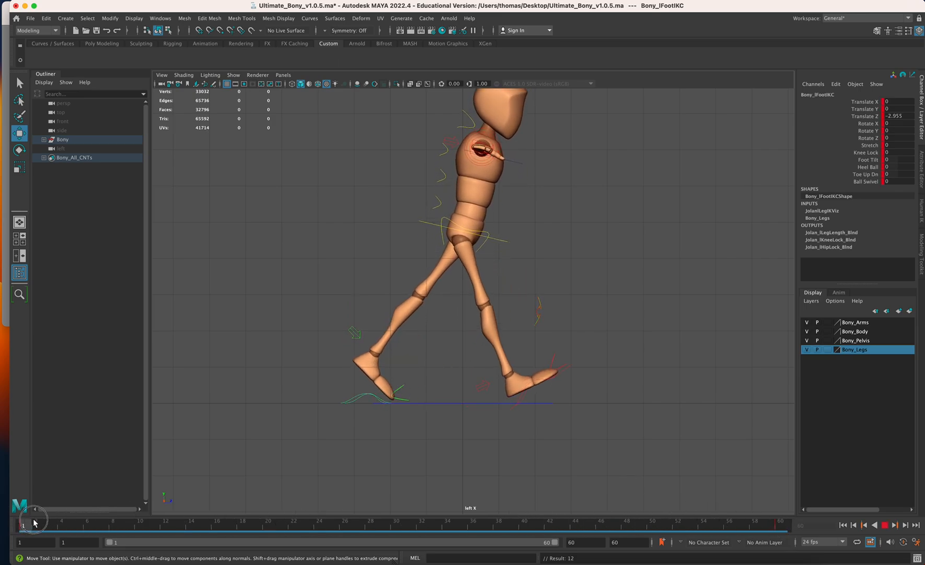
Step: At frame 30, plant the left heel ahead of the body at about -0.338 Translate Y, 1.565 Translate Z, -50.208 Rotate X, key it and play back
drag(384, 533, 399, 532)
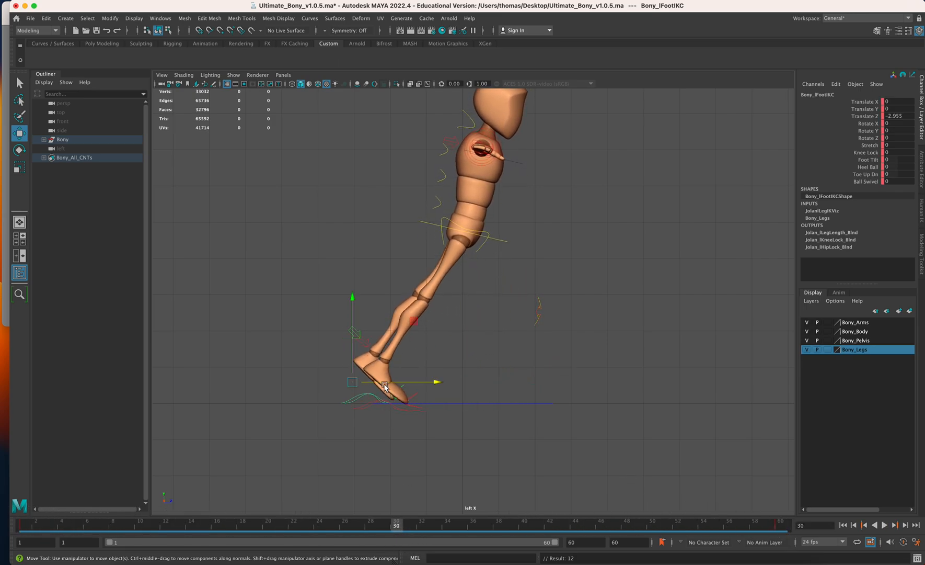
drag(383, 386, 569, 377)
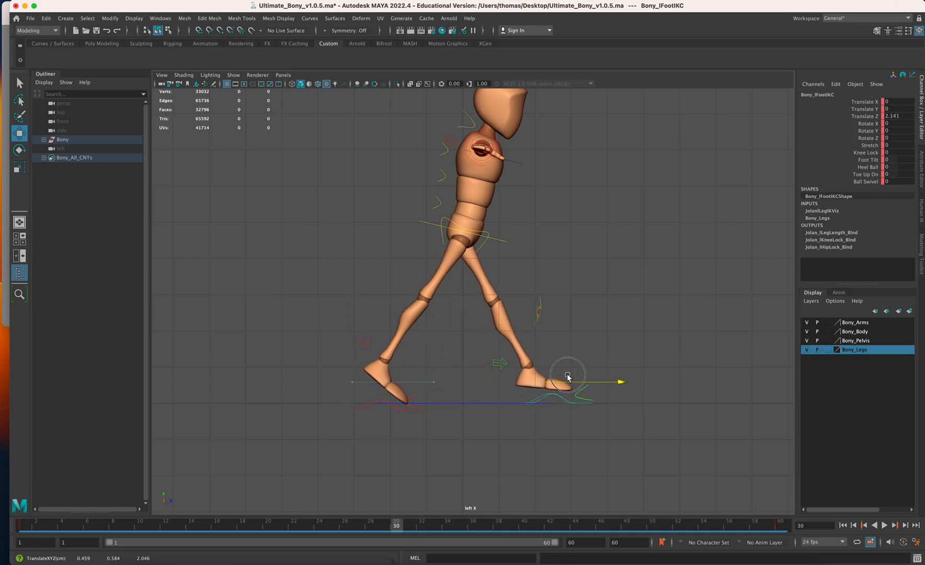
key(e)
drag(609, 321, 536, 332)
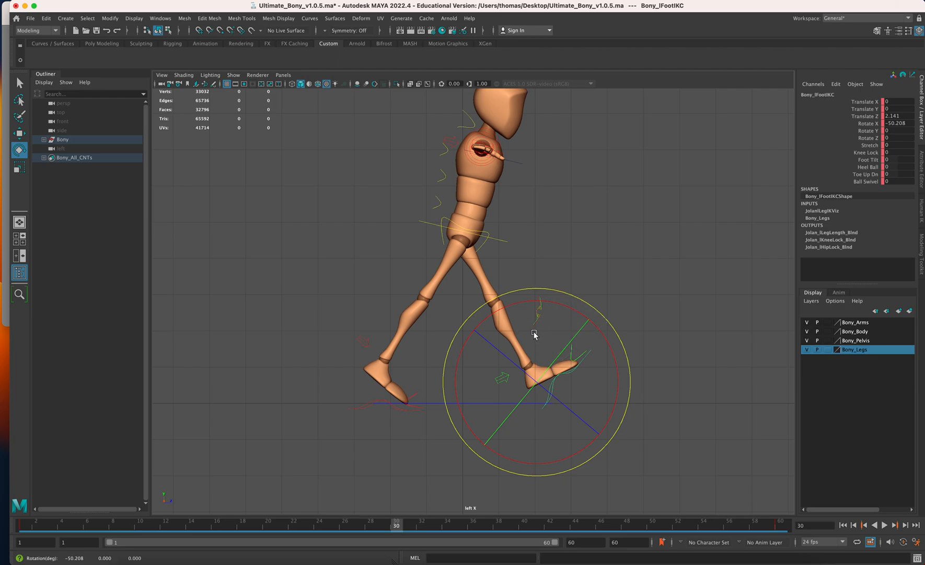
key(w)
click(537, 383)
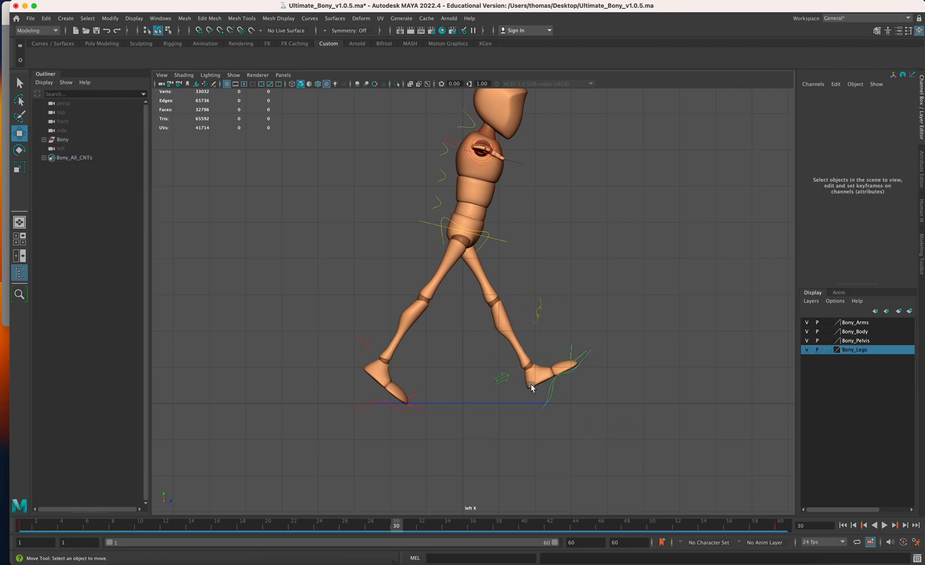
click(548, 396)
drag(547, 396, 518, 395)
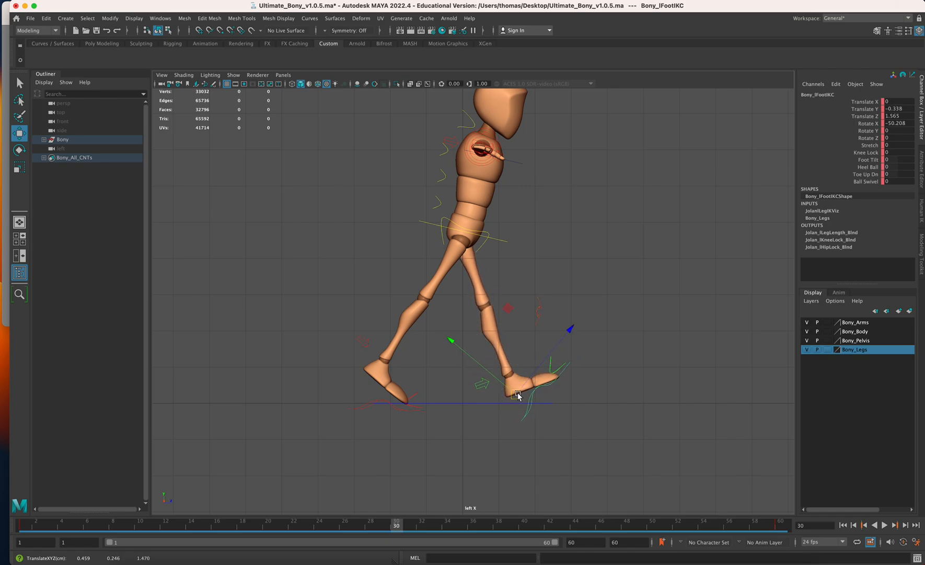
key(s)
drag(88, 525, 27, 523)
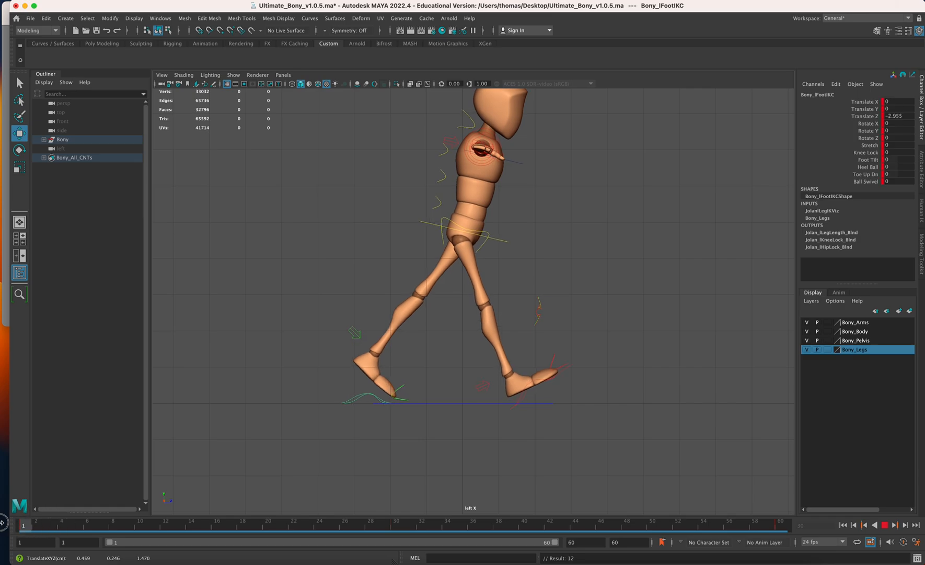
drag(330, 527, 396, 526)
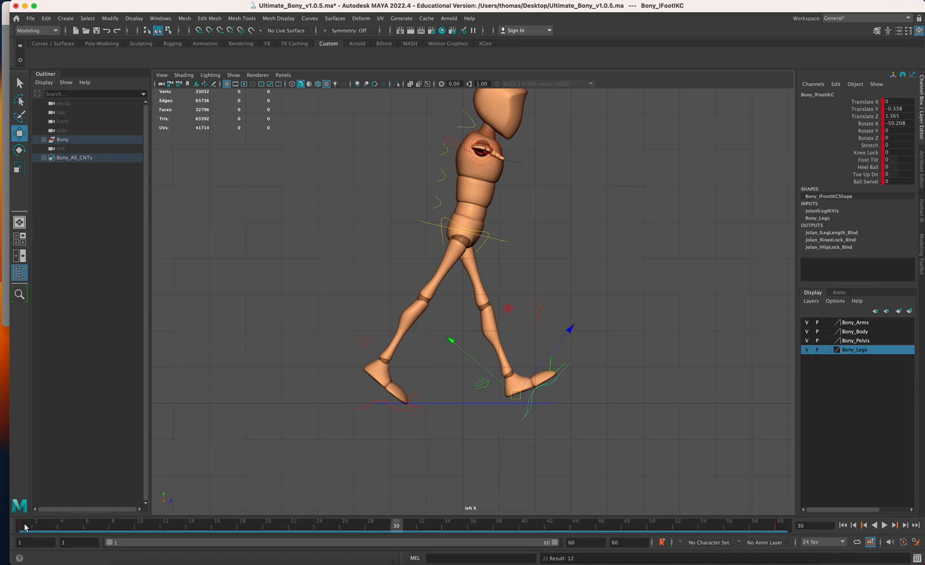
drag(25, 526, 387, 541)
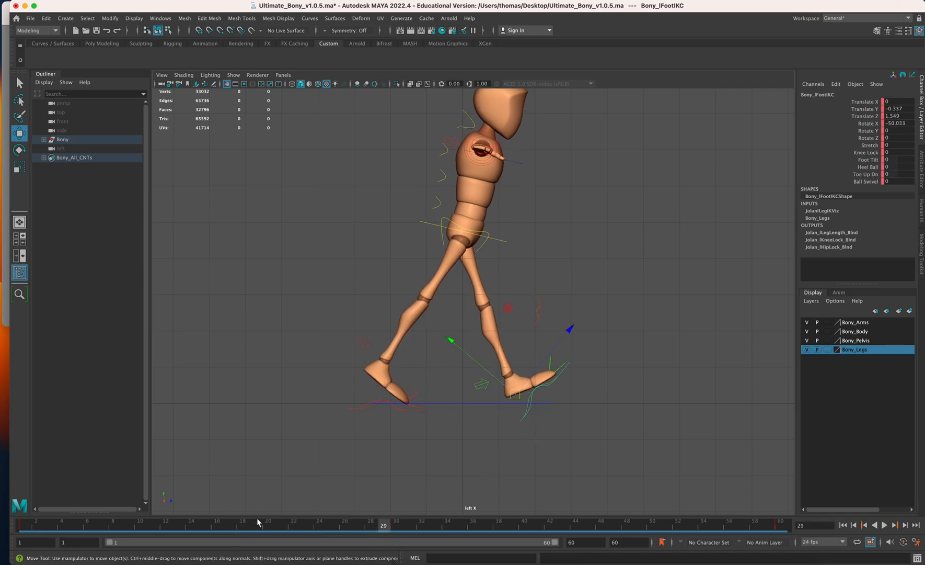
key(alt+v)
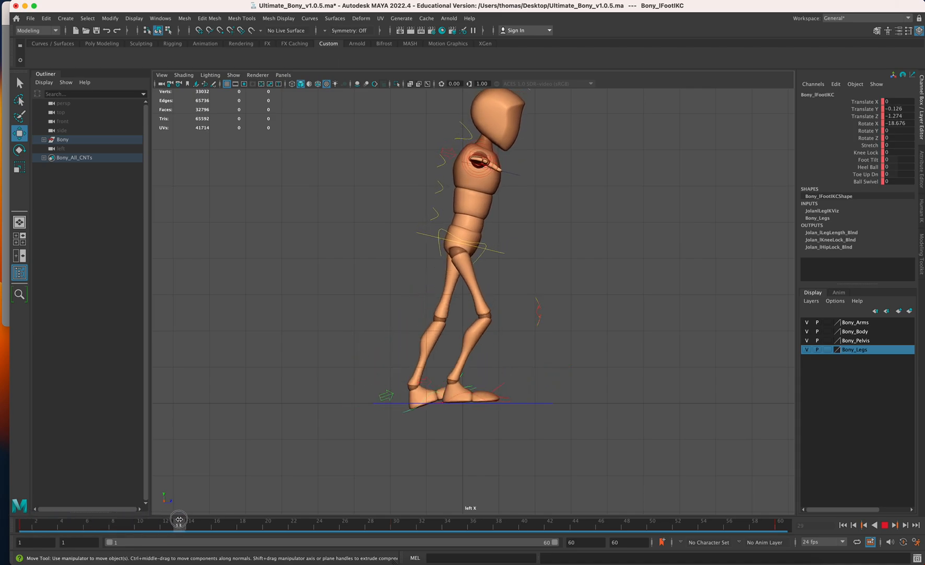
Step: At frame 15, lift the left foot to about 1.217 Translate Y, -0.586 Translate Z and 65.67 Rotate X, and key it
click(208, 520)
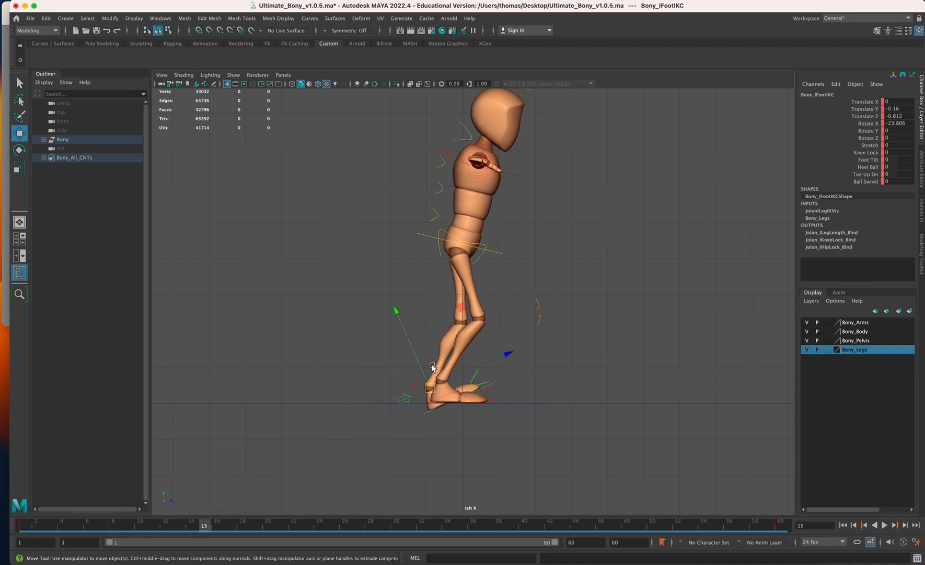
drag(435, 382, 448, 359)
key(e)
drag(524, 330, 476, 453)
key(w)
drag(437, 364, 435, 363)
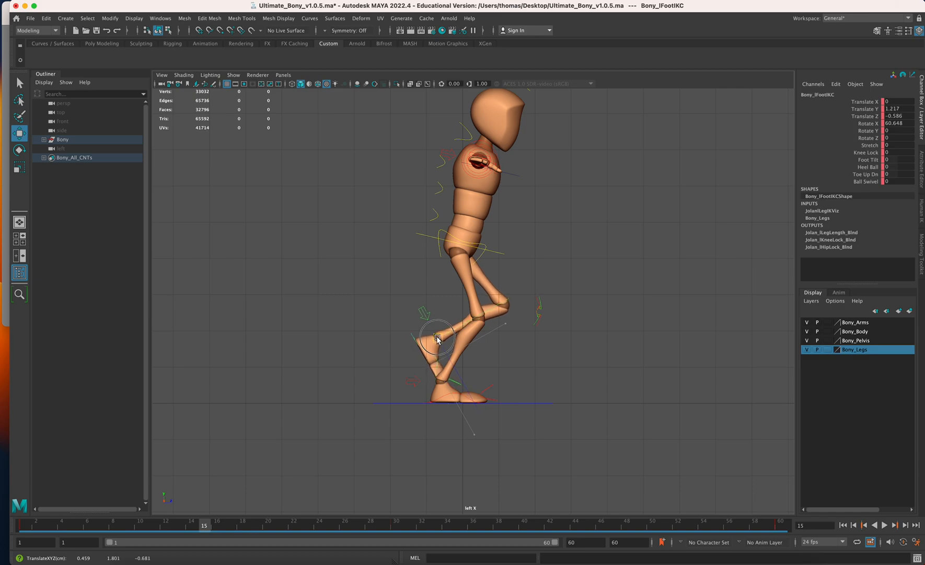
key(e)
drag(530, 320, 521, 330)
key(s)
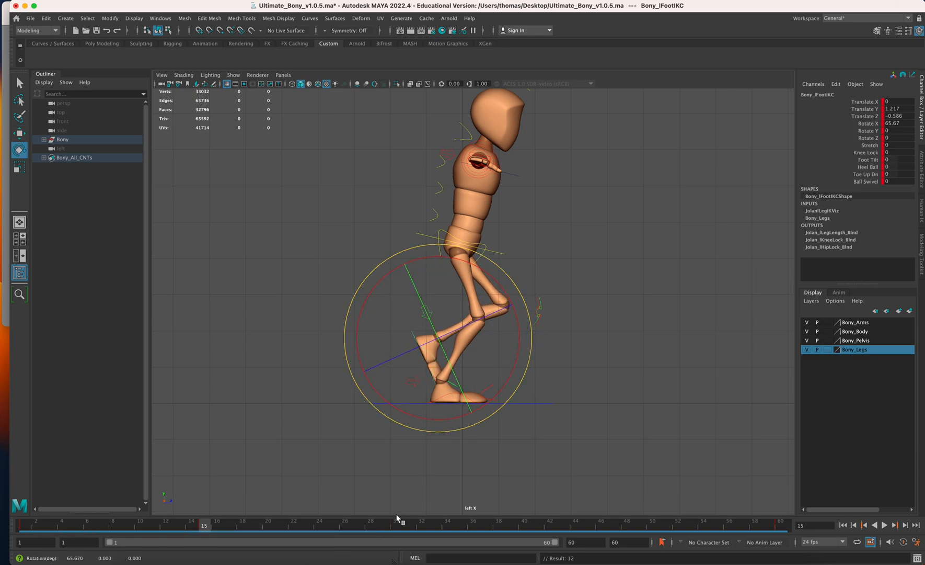
Step: At frame 19, swing the left foot forward to about 1.157 Translate Y, 0.189 Translate Z and 54.452 Rotate X, and key it
drag(199, 525, 257, 526)
key(w)
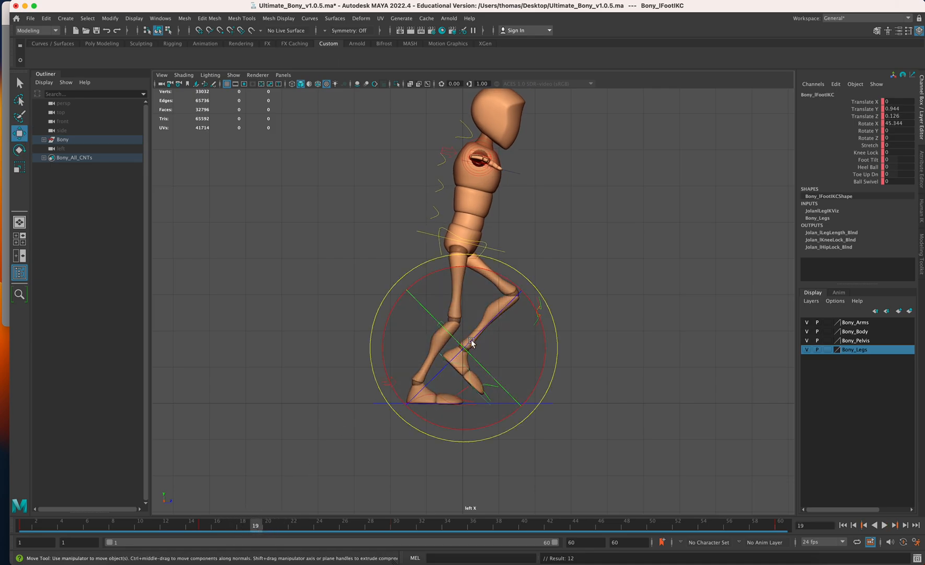
drag(461, 344, 468, 343)
key(e)
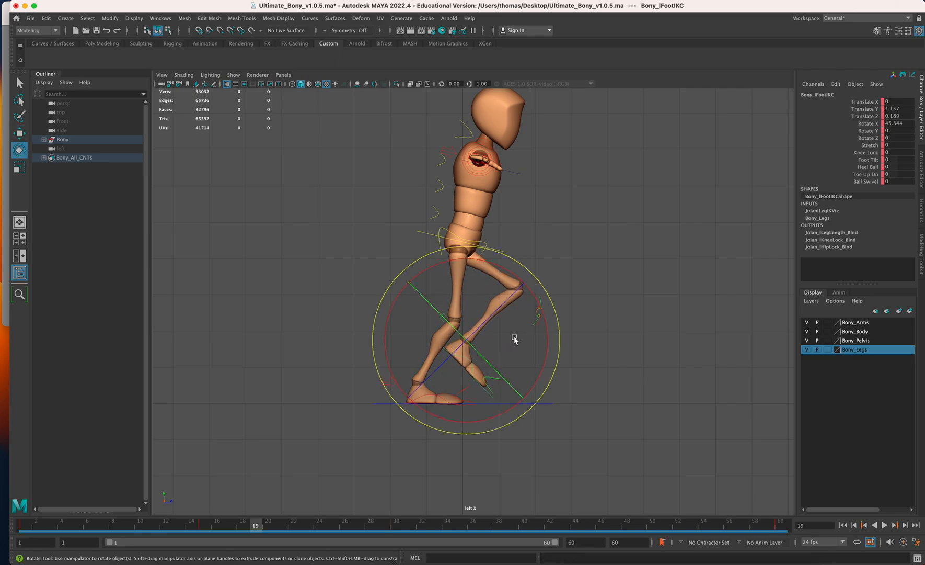
drag(564, 331, 559, 346)
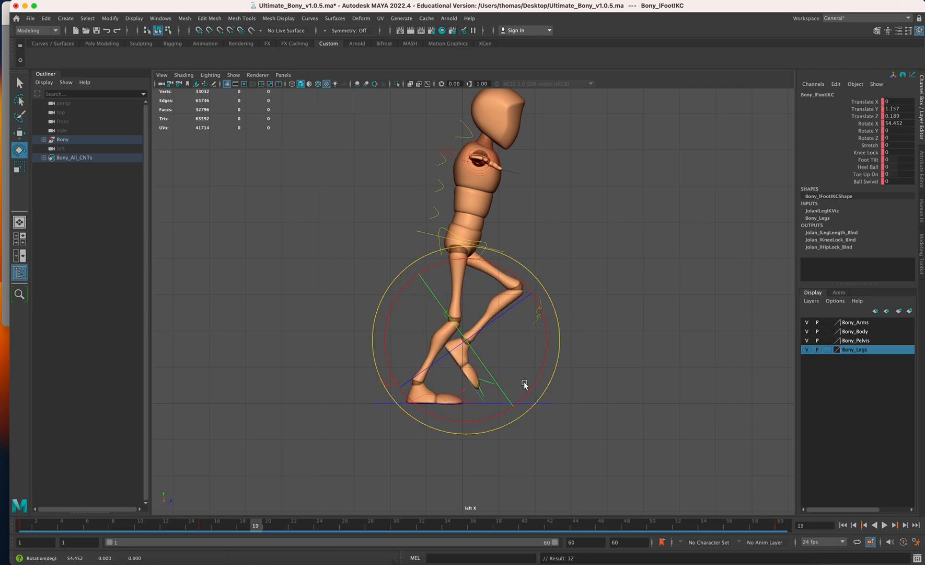
Step: At frame 38, lower the left foot toward flat at about 0.047 Translate Y, 0.747 Translate Z and -9.432 Rotate X
drag(256, 525, 497, 526)
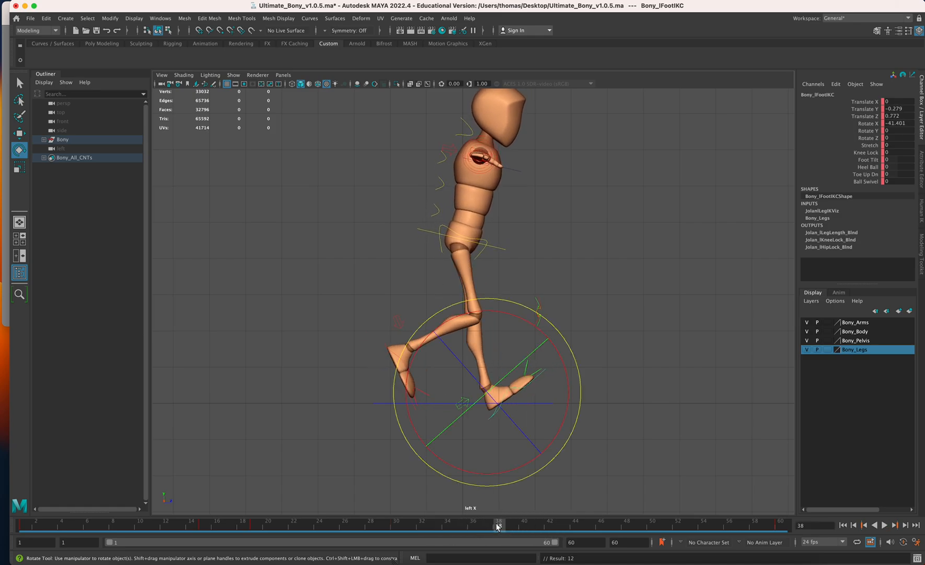
drag(581, 381, 570, 435)
key(w)
drag(491, 396, 490, 383)
key(e)
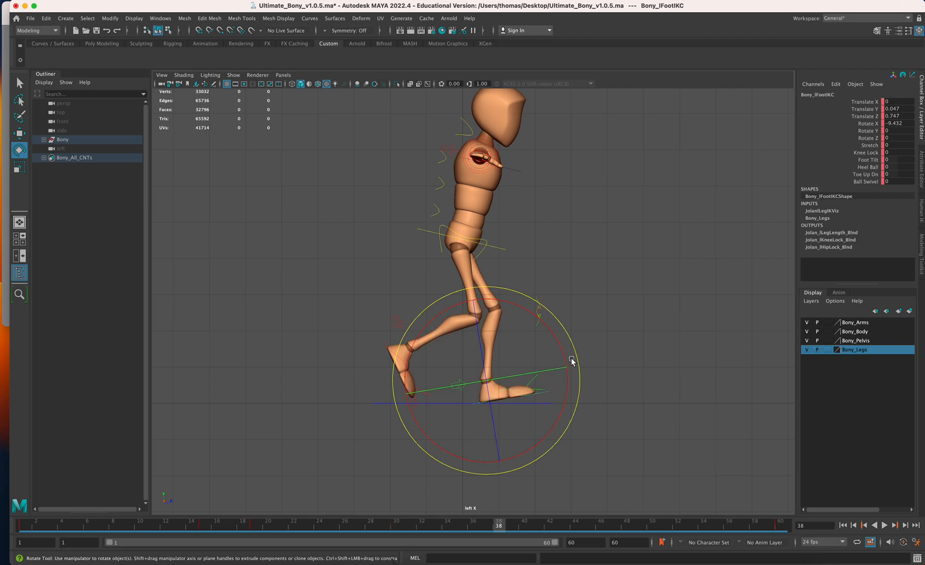
click(579, 360)
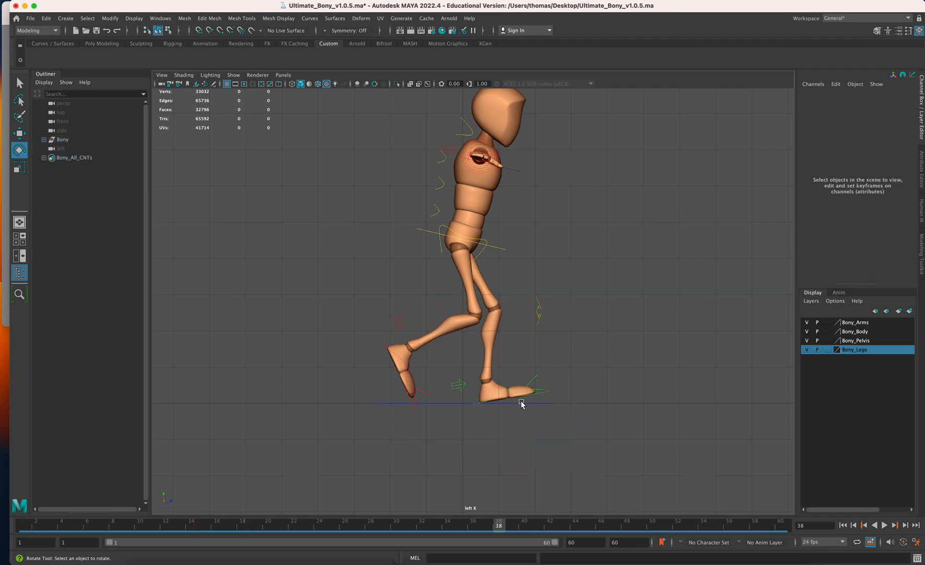
click(473, 404)
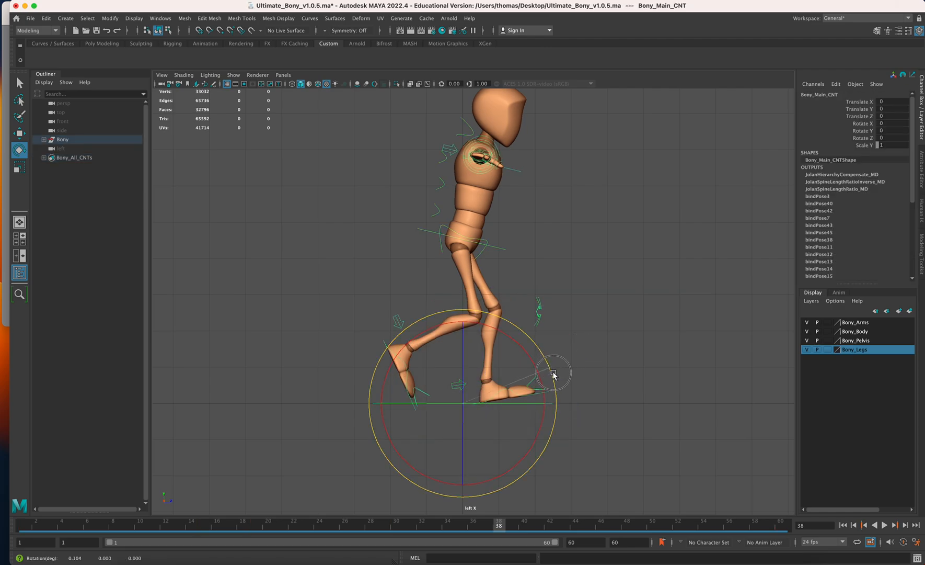
drag(554, 374, 556, 383)
key(ctrl+z)
click(566, 360)
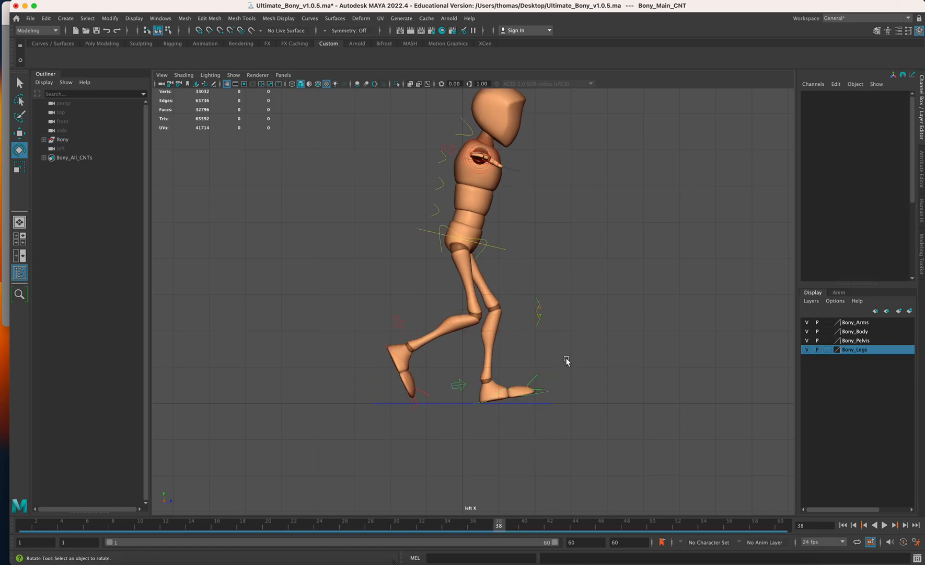
Step: Fine-tune the left foot's rotation and position flat on the ground at frame 38, key it, and play back the cycle
click(538, 396)
drag(574, 351, 581, 368)
key(w)
drag(495, 393, 490, 388)
key(s)
key(alt+v)
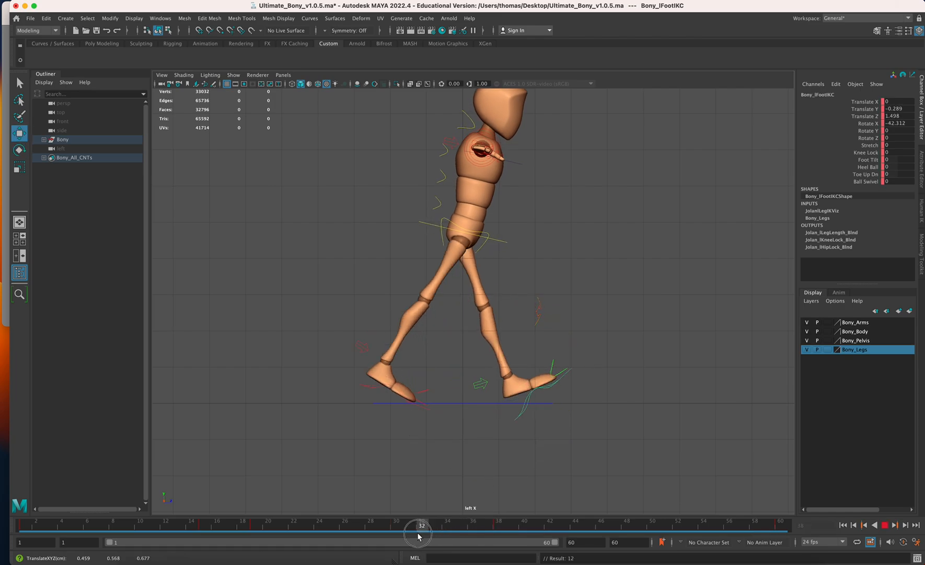
Step: At frame 54, adjust the trailing left foot to about -0.1 Translate Y, -2.391 Translate Z and -0.521 Rotate X
drag(550, 539, 703, 522)
key(e)
drag(440, 359, 458, 353)
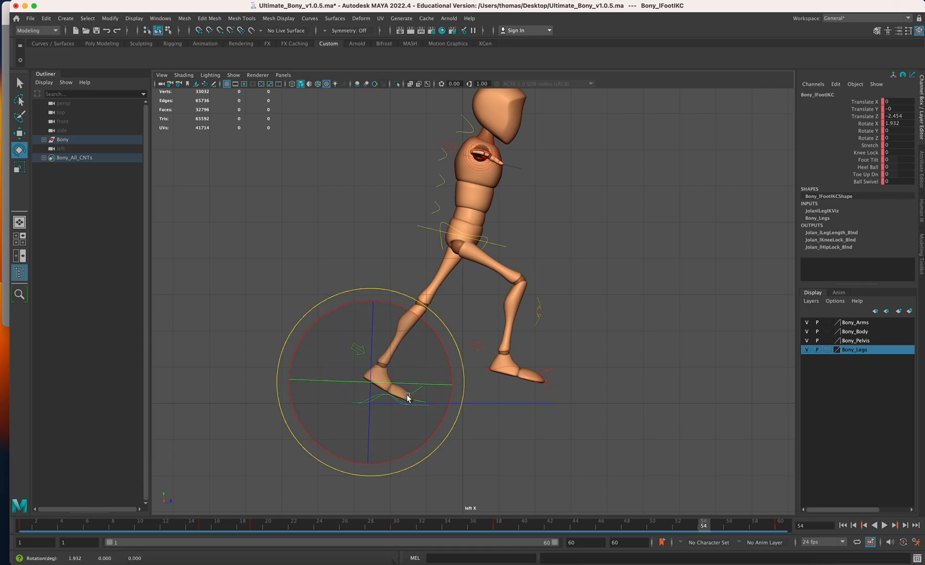
key(w)
drag(369, 385, 372, 389)
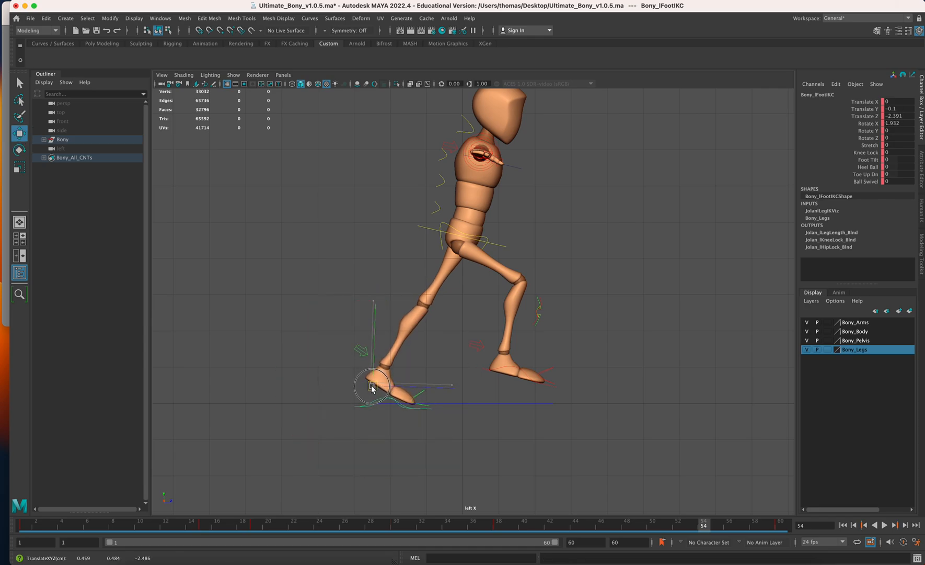
key(e)
drag(437, 368, 462, 357)
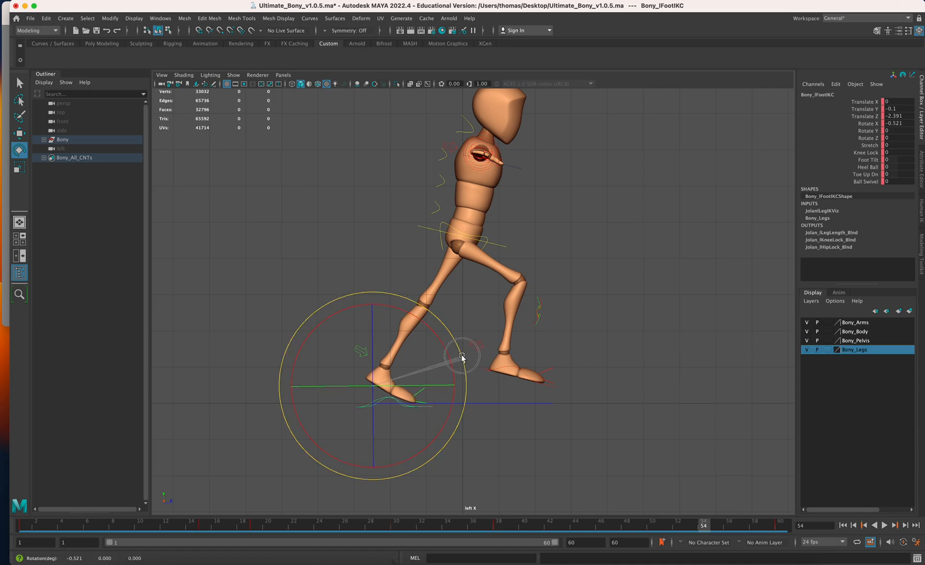
Step: At frame 54, rotate the left toe to about -5.019 and the left foot to about -1.906 in Rotate X, key the foot and play back
click(444, 394)
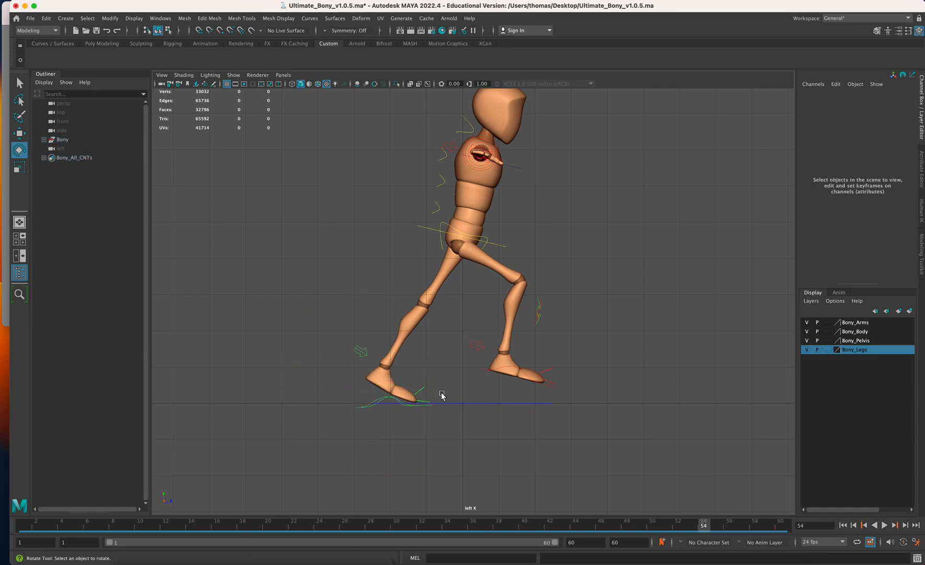
click(419, 389)
drag(496, 375, 493, 364)
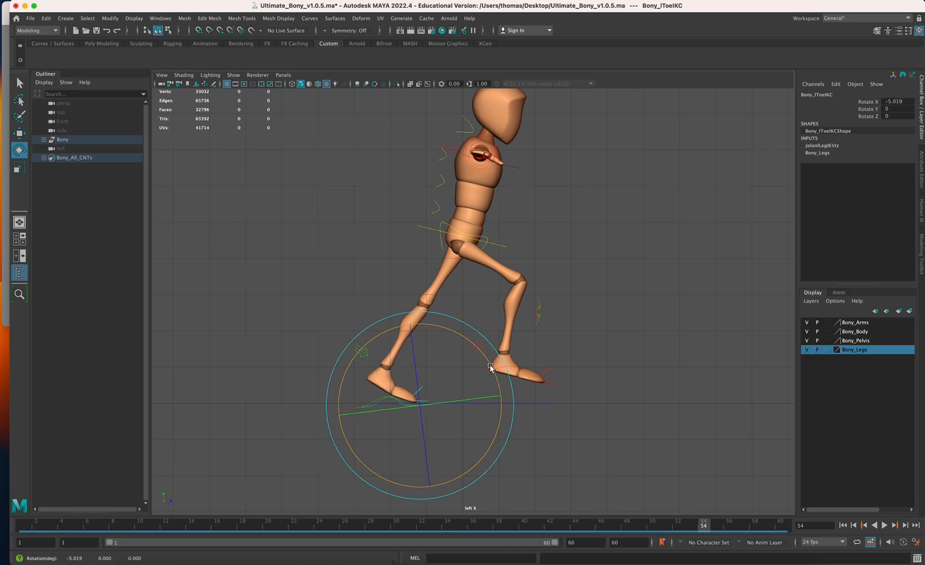
click(445, 427)
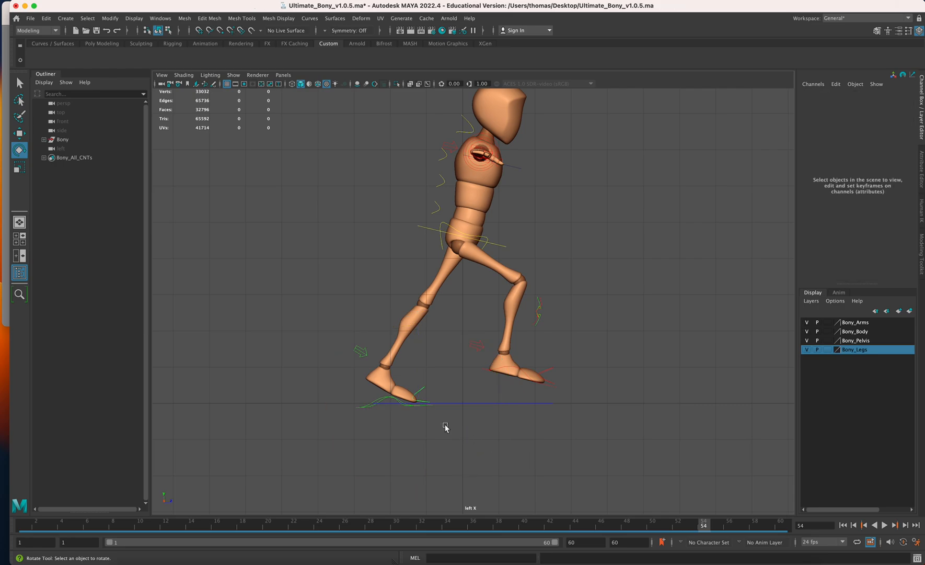
click(370, 405)
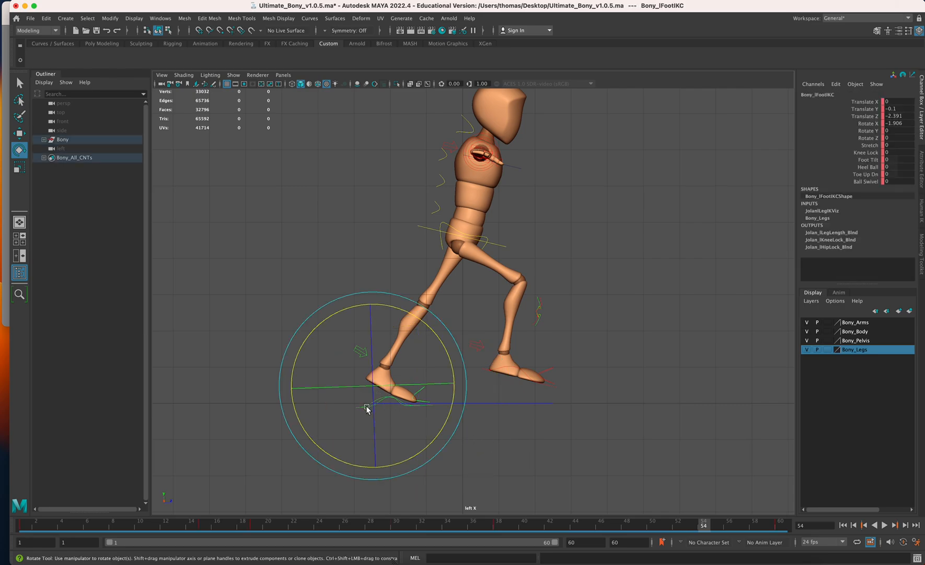
drag(675, 525, 550, 541)
click(884, 524)
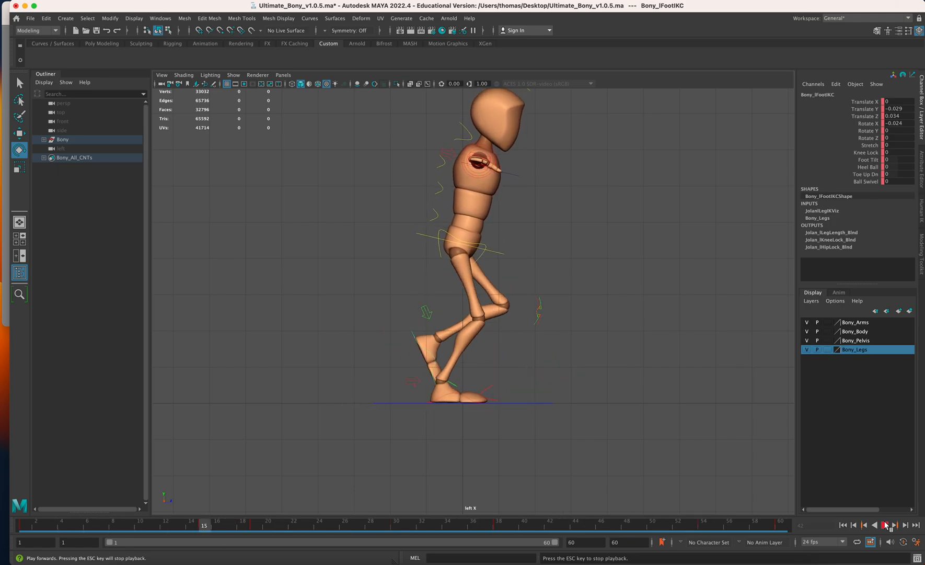
click(889, 525)
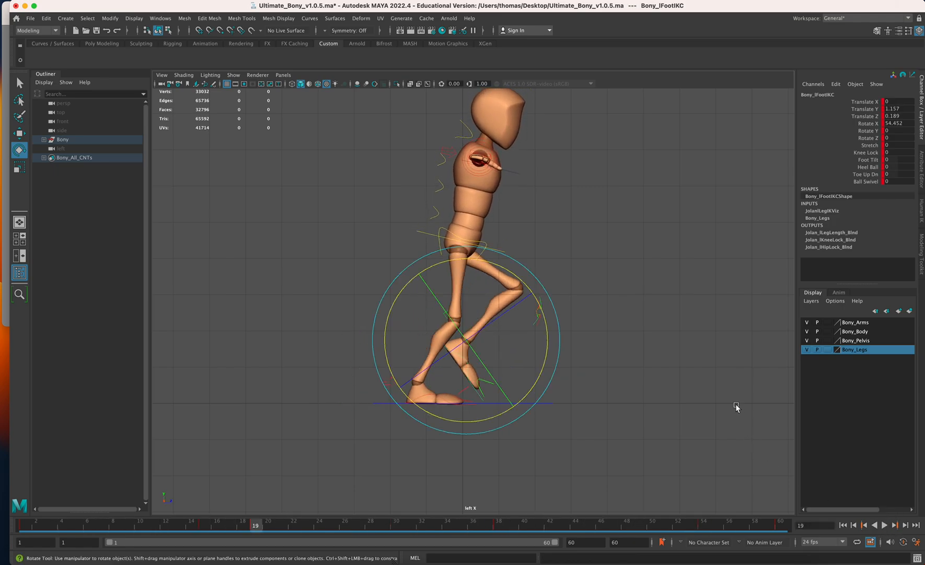
Step: In the perspective view, rotate the left shoulder FK control to lower the arm to about -77.778 in Rotate Z
key(space)
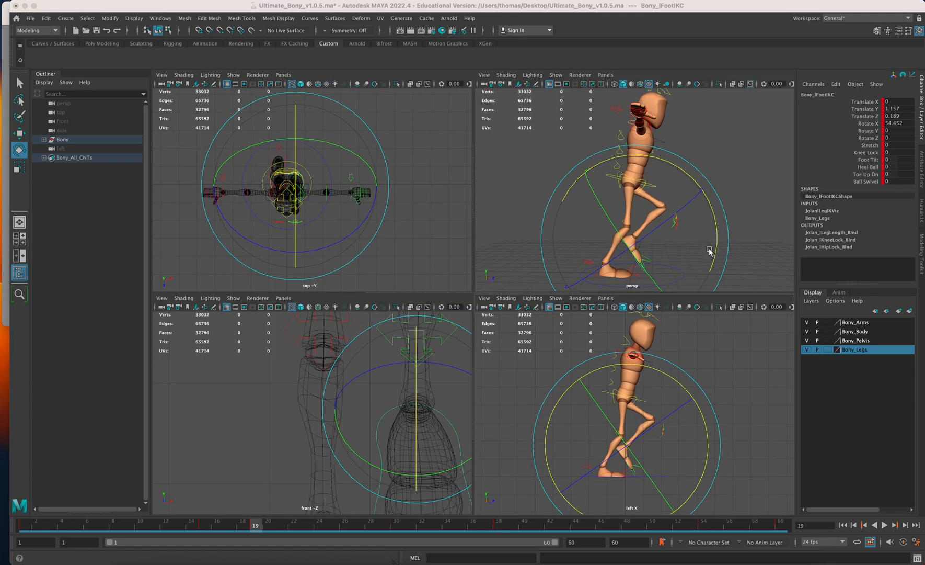
alt+drag(709, 251, 659, 272)
key(space)
alt+middle_drag(585, 359, 585, 382)
alt+drag(584, 382, 555, 380)
alt+right_drag(541, 365, 569, 380)
alt+drag(568, 380, 489, 277)
click(476, 267)
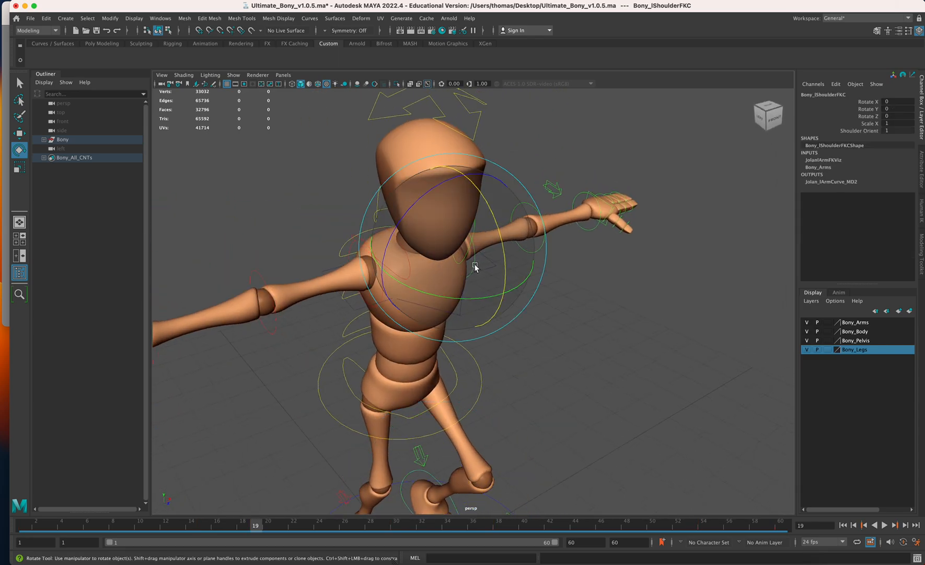
alt+drag(549, 330, 490, 287)
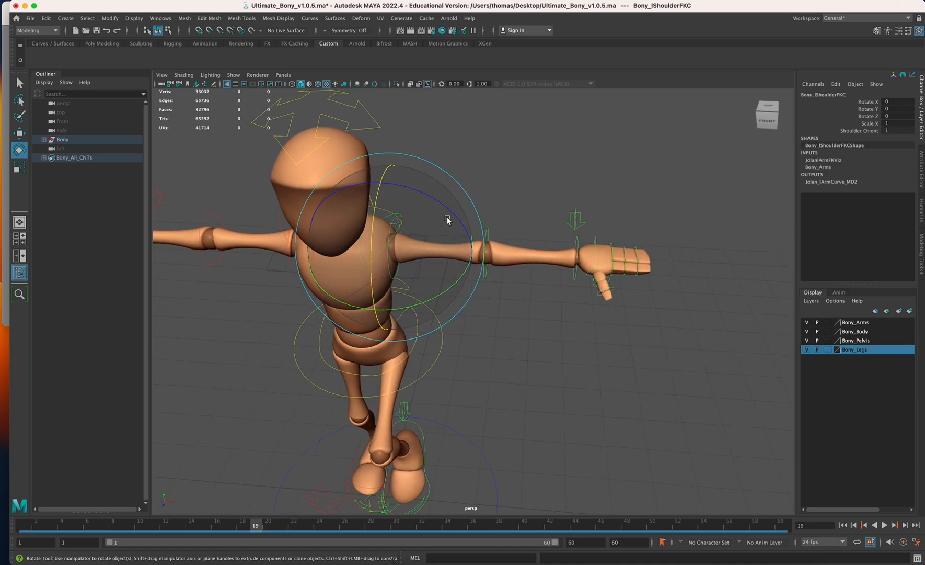
drag(446, 207, 483, 348)
Step: At frame 1, swing the left arm forward to about 2.033, -36.428, -82.431 shoulder rotation, and key it at frames 1 and 60
drag(259, 524, 1, 532)
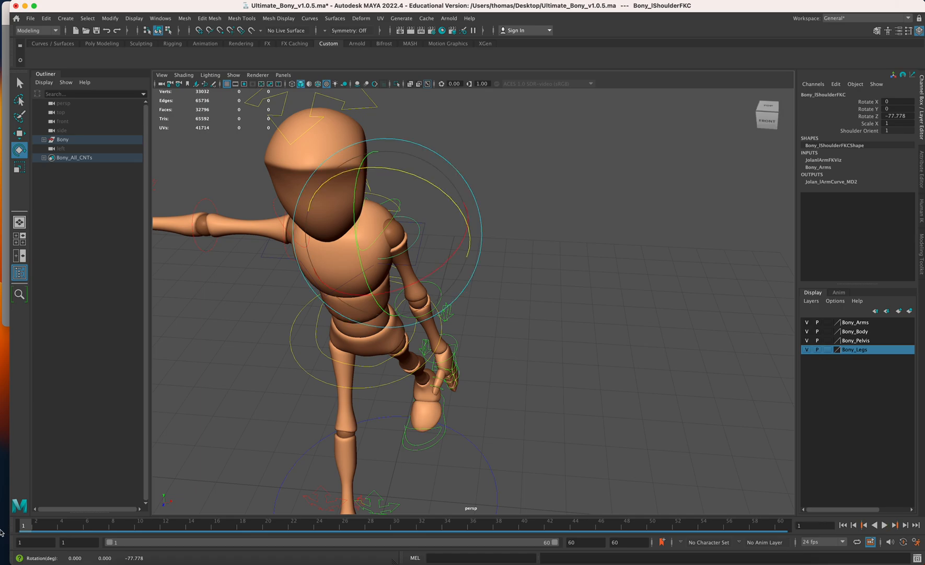
alt+drag(502, 400, 451, 309)
drag(497, 219, 479, 271)
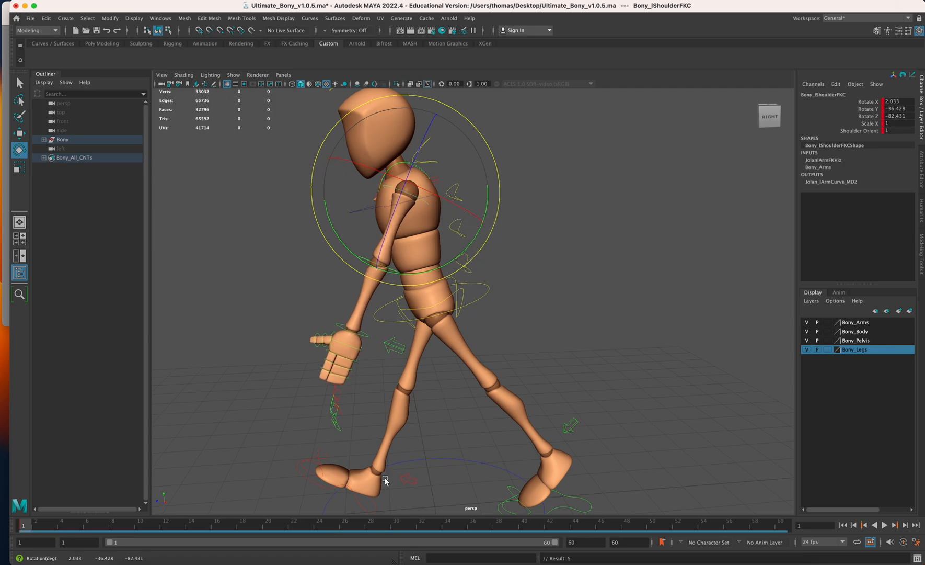
drag(394, 527, 799, 524)
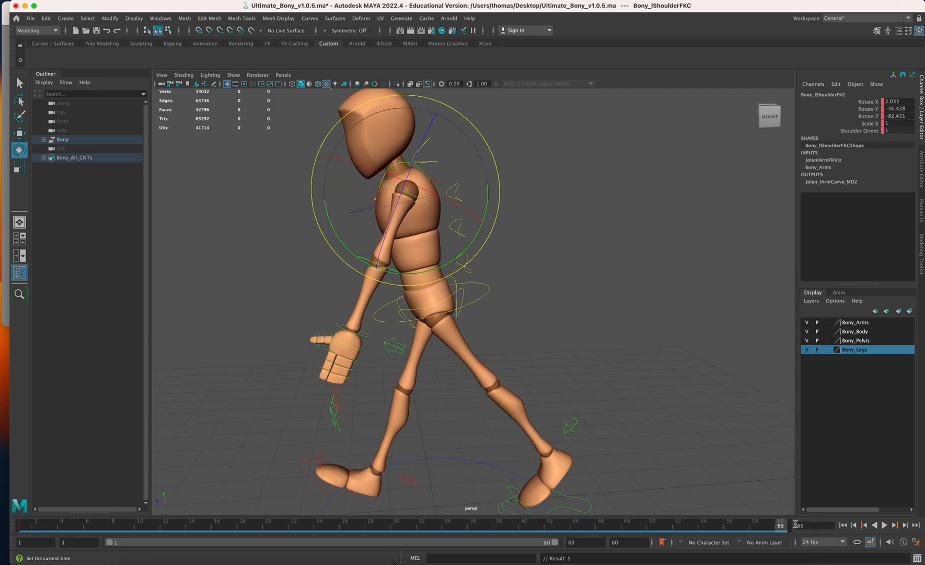
Step: At frame 30, swing the left arm backward from the shoulder and key the pose
click(396, 529)
drag(494, 270, 521, 180)
alt+drag(515, 258, 564, 284)
click(564, 284)
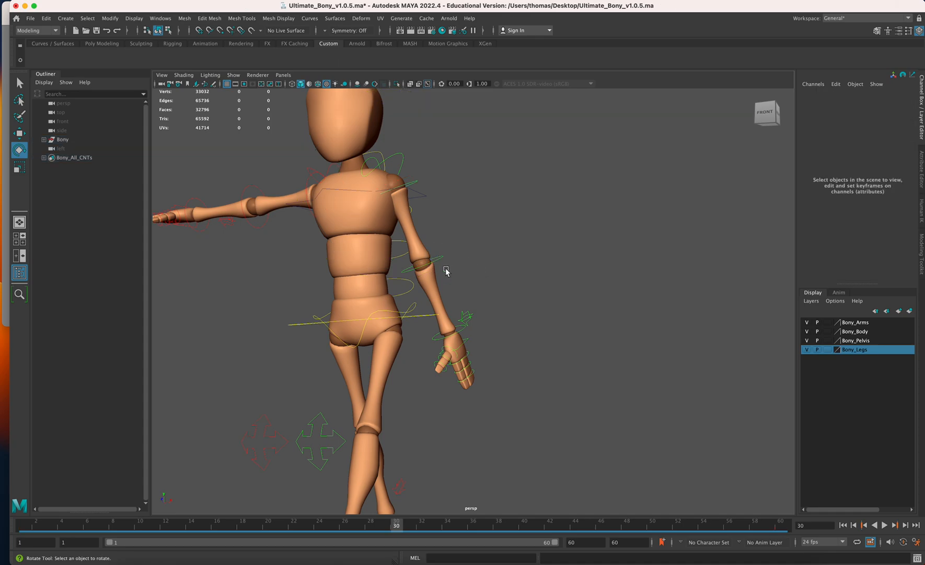
Step: Bend the left elbow to about -34.976 in Rotate Y at frame 1 and key the same bend at frame 60
click(440, 256)
drag(64, 525, 2, 526)
alt+drag(435, 374, 388, 372)
alt+drag(315, 335, 376, 356)
alt+drag(295, 335, 305, 291)
drag(258, 525, 396, 524)
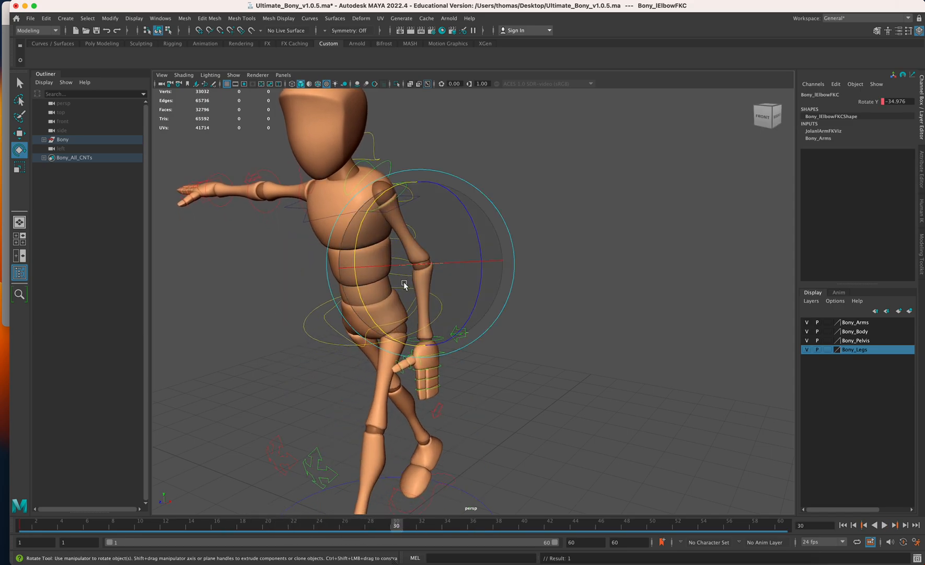
drag(762, 524, 781, 524)
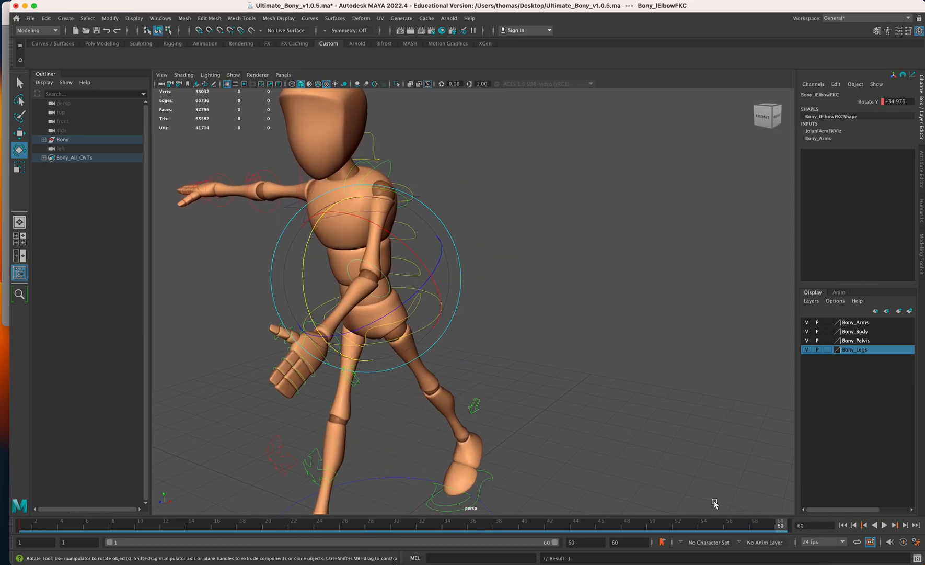
Step: At frame 30, adjust the left elbow's bend, key it and scrub through the arm swing
click(397, 525)
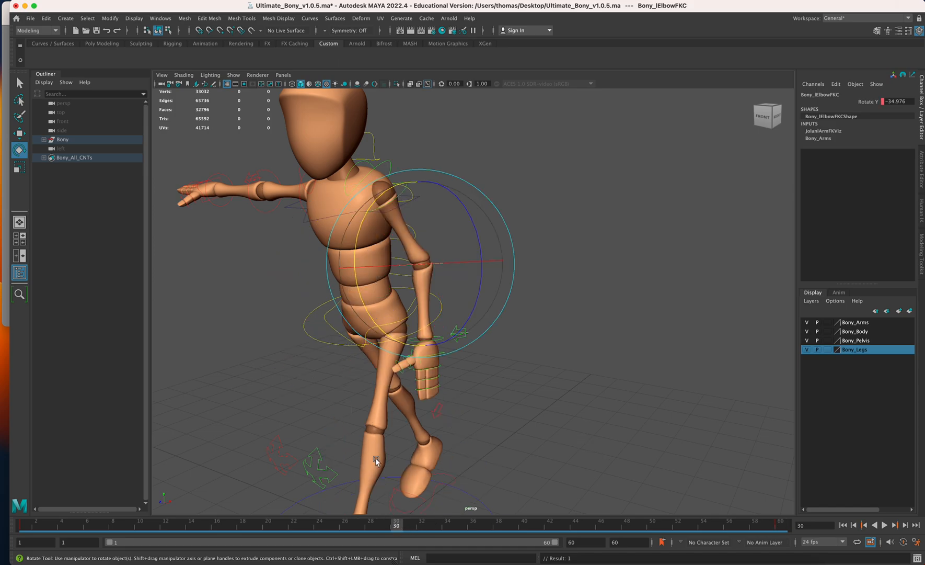
drag(365, 307, 390, 346)
drag(358, 526, 566, 511)
Step: Lower the right arm and swing it back to about 1.818, 16.165, -80.746 shoulder rotation, keyed at frames 1 and 60
mouse_move(494, 386)
alt+mouse_down()
mouse_move(544, 390)
mouse_move(523, 385)
alt+mouse_up()
mouse_move(331, 289)
alt+mouse_down()
mouse_move(269, 282)
mouse_move(297, 259)
mouse_move(273, 289)
mouse_move(382, 198)
mouse_move(351, 233)
mouse_move(355, 275)
mouse_move(404, 271)
mouse_move(384, 283)
alt+mouse_up()
click(303, 265)
drag(133, 521, 2, 520)
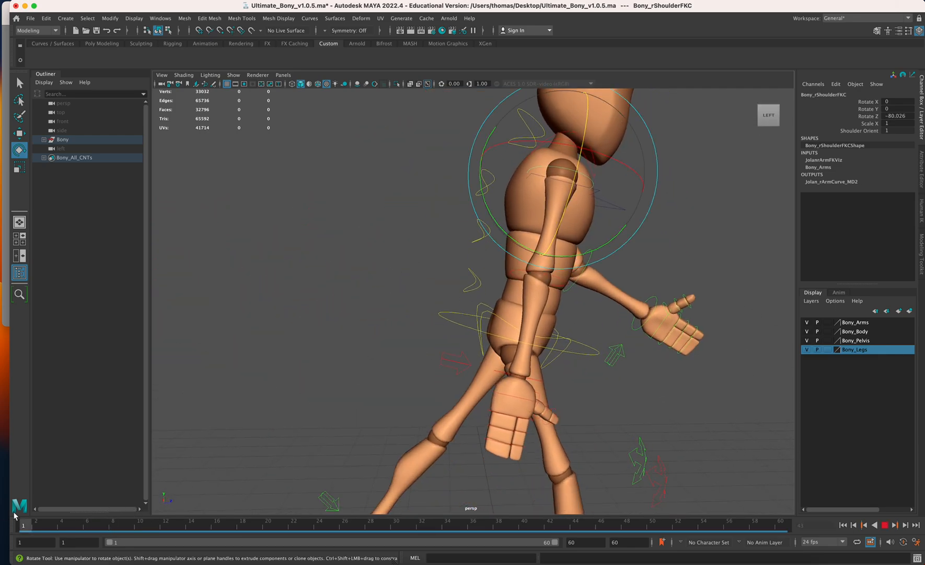
drag(588, 269, 564, 270)
click(781, 525)
key(s)
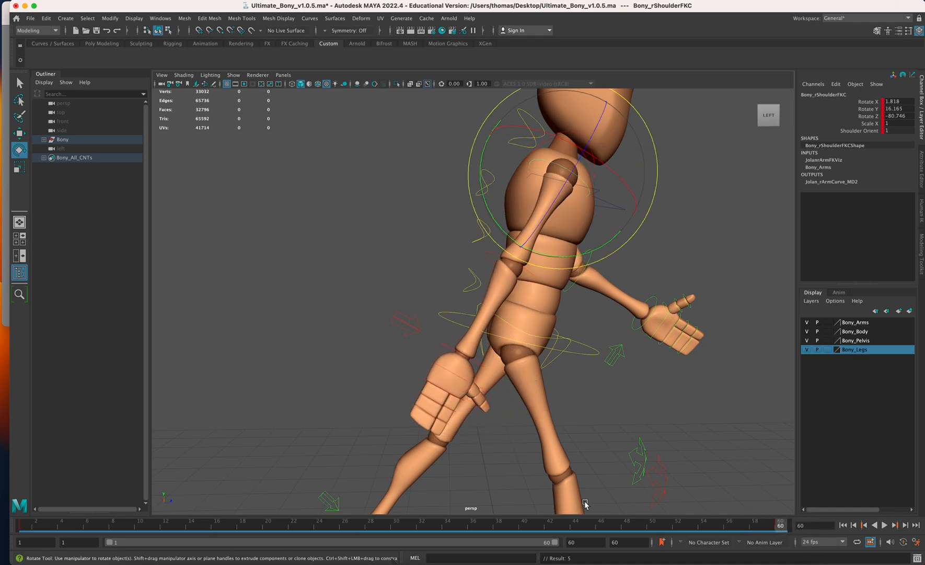
Step: At frame 30, swing the right arm forward to about -5.517, -34.961, -76.104 shoulder rotation and key it
click(396, 527)
drag(622, 256, 661, 186)
alt+drag(717, 231, 690, 278)
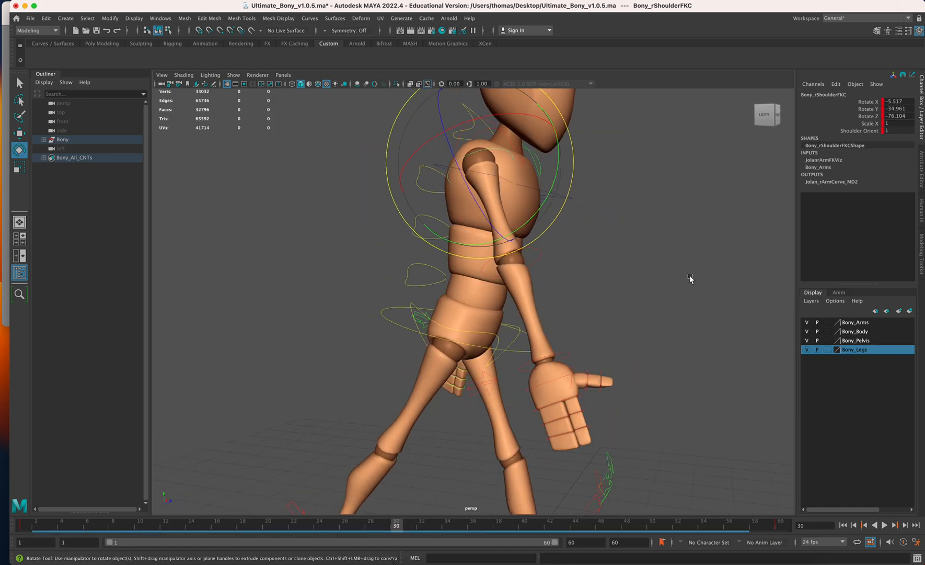
click(638, 299)
Step: Key the right elbow straight, with Rotate Y at 0, on frames 1 and 60
click(545, 264)
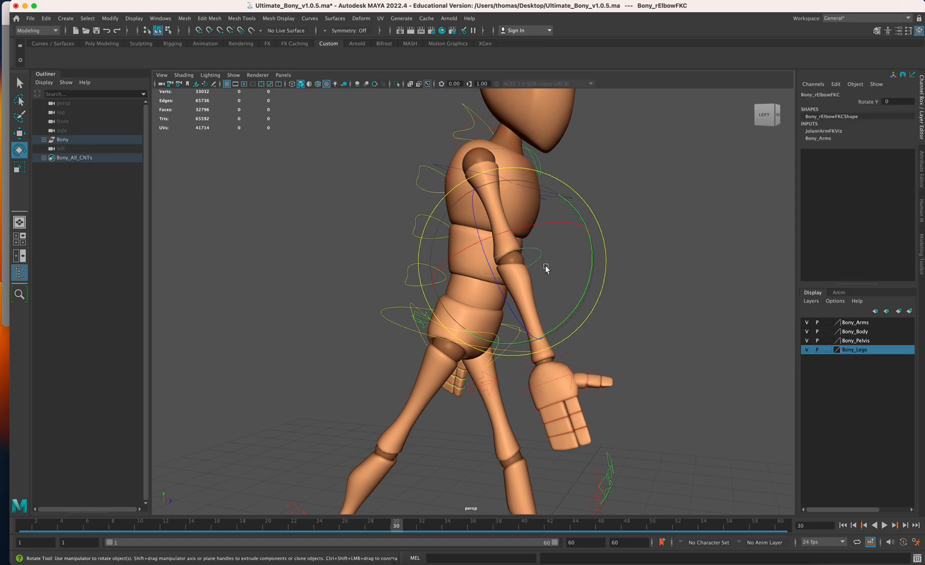
click(24, 528)
key(s)
drag(389, 528, 788, 507)
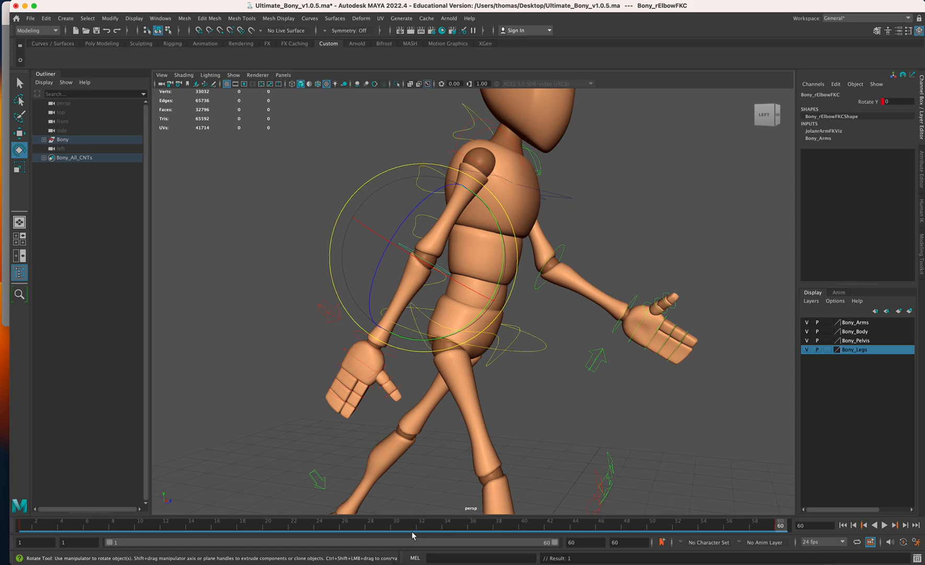
Step: At frame 30, bend the right elbow to about -45.888 in Rotate Y, key it and play back the cycle
click(395, 529)
drag(570, 309, 612, 249)
key(alt+v)
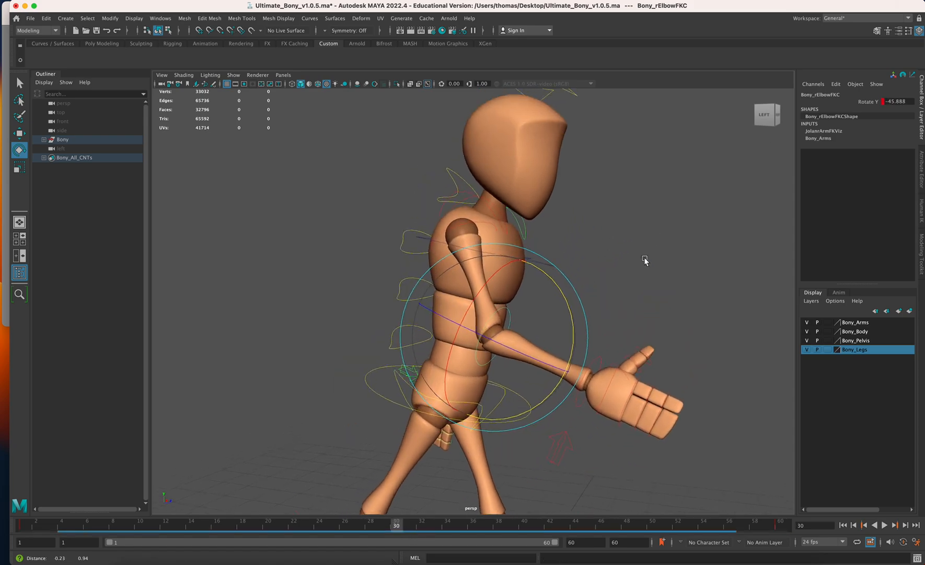
Step: Key the head control at zero rotation on frames 1, 30 and 60
drag(28, 545, 46, 529)
click(552, 142)
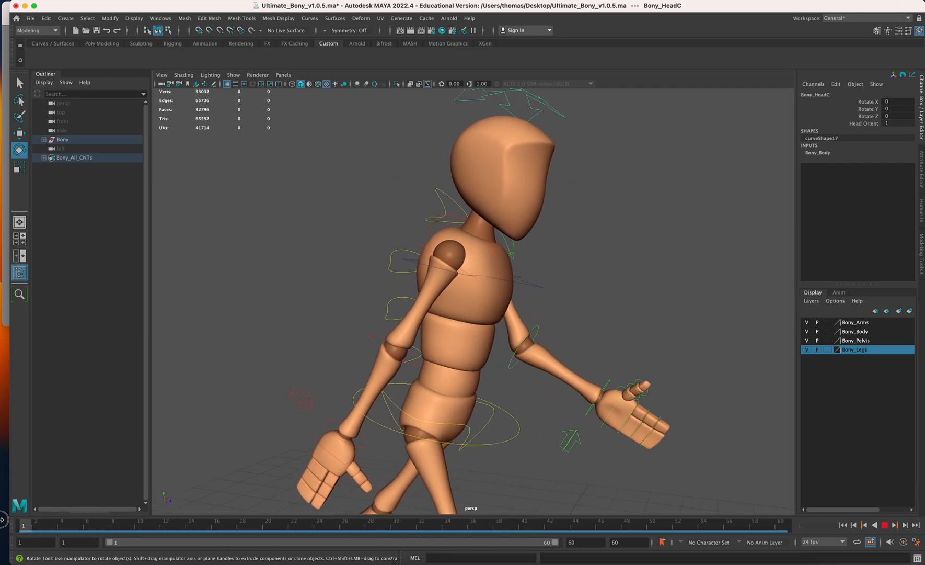
key(s)
drag(38, 529, 804, 527)
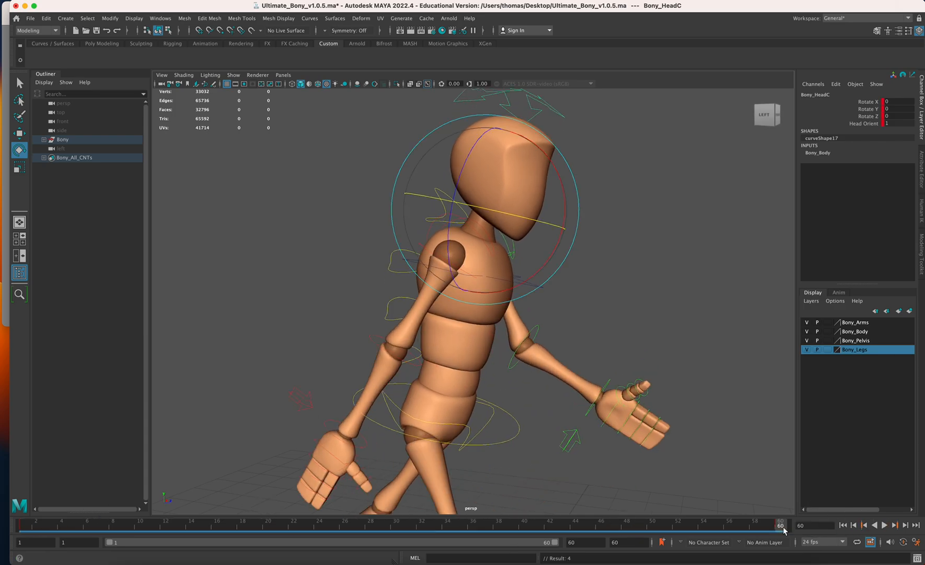
click(393, 527)
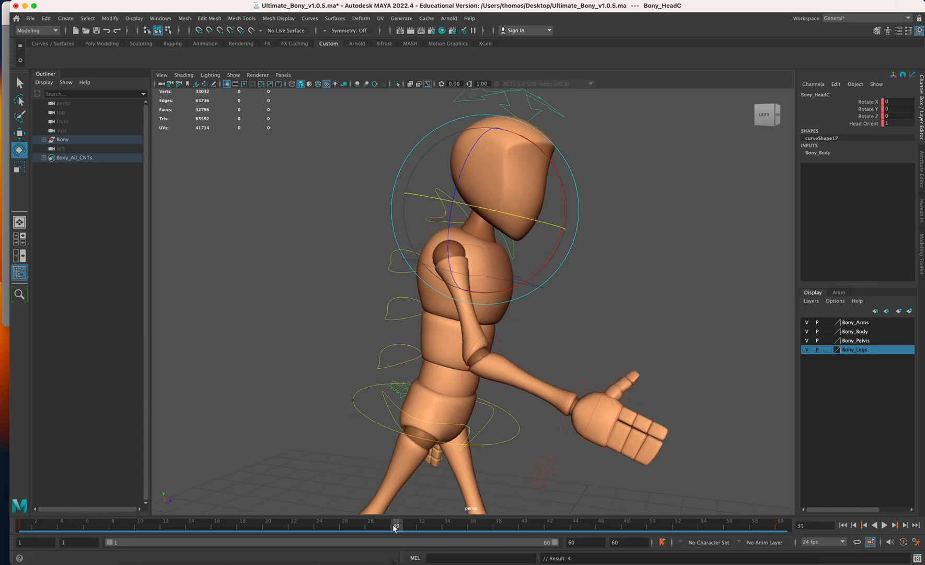
Step: Tilt the head forward to about 6.131 in Rotate X at frame 14 and 7.502 at frame 45, keying both poses
click(187, 527)
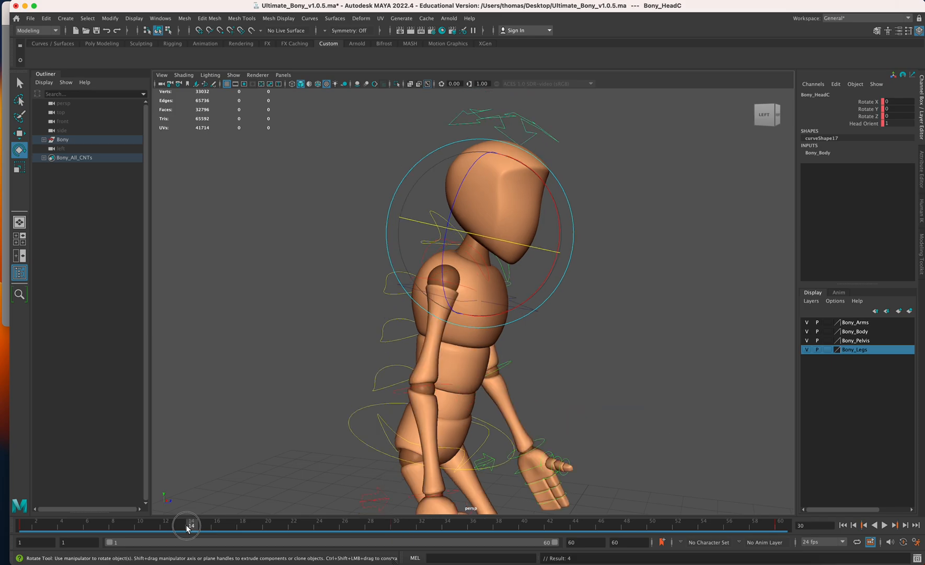
drag(558, 232, 559, 244)
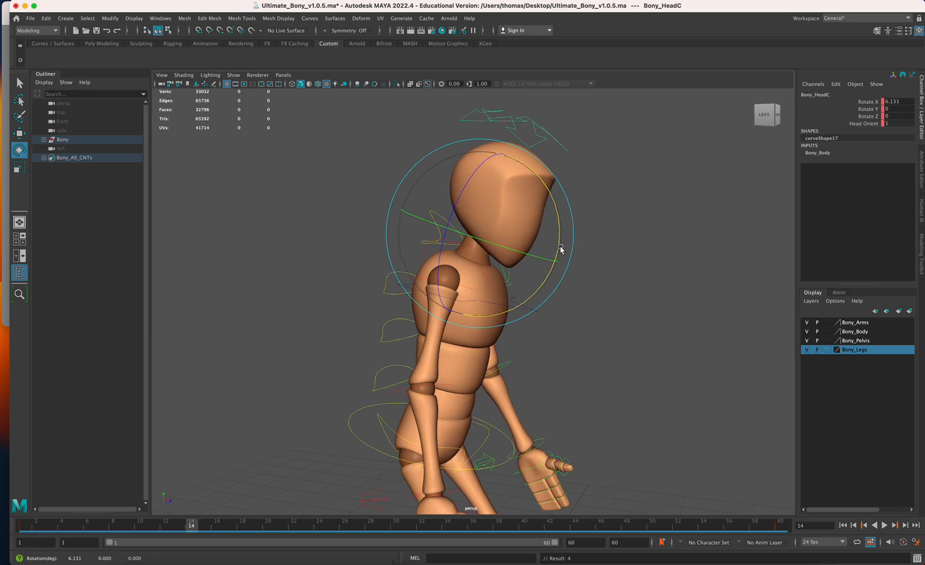
click(578, 526)
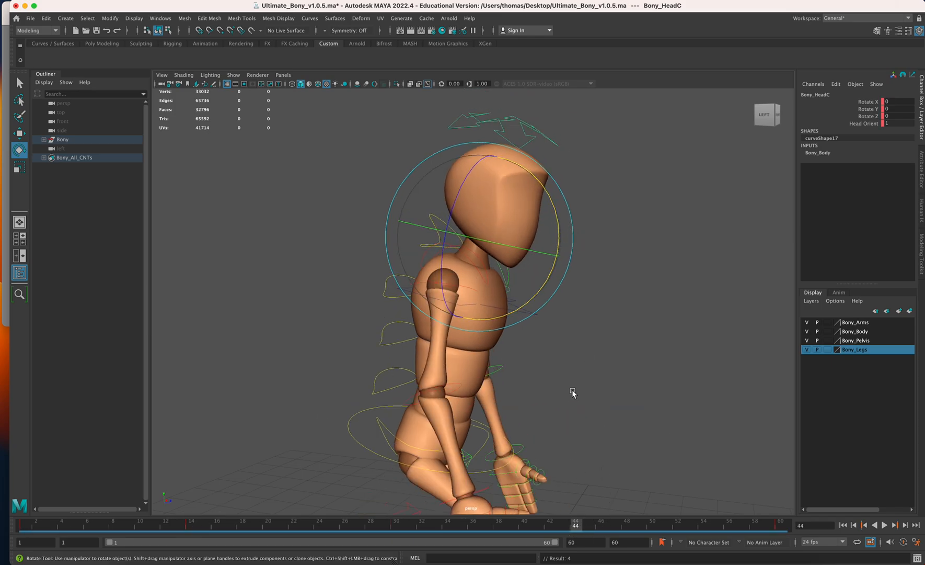
click(588, 526)
drag(554, 220, 562, 230)
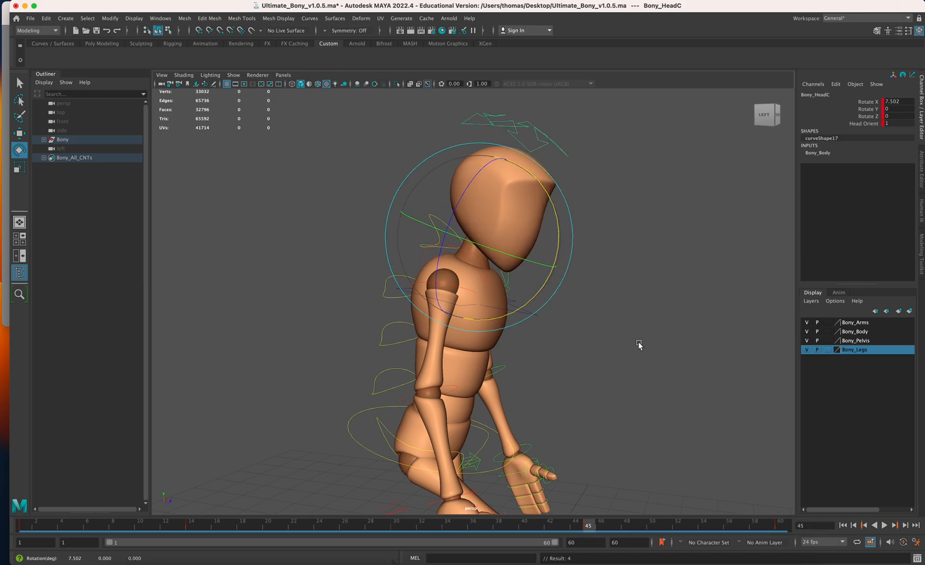
Step: Check the poses in the running.jpeg reference and play back the whole run cycle from frame 1
key(super+Tab)
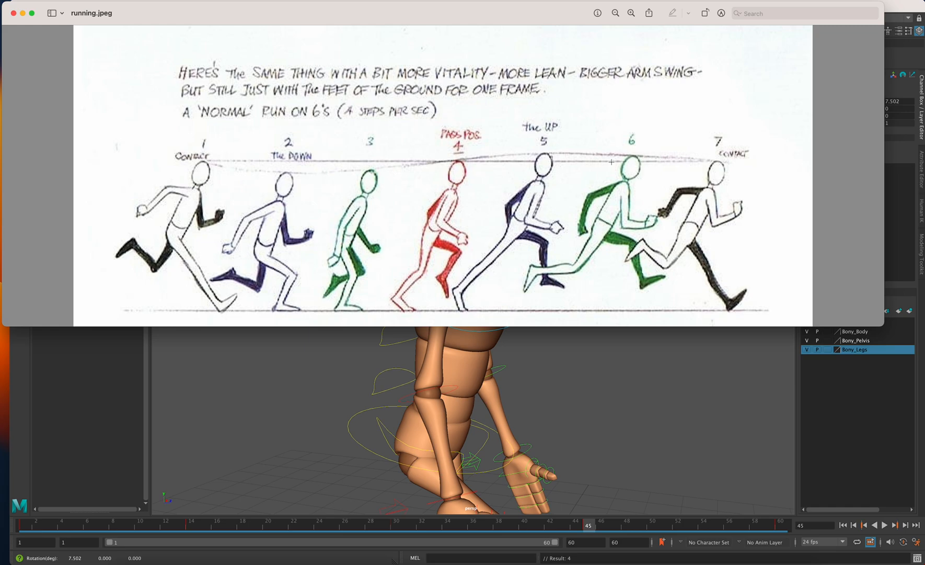
key(super+Tab)
alt+drag(709, 427, 637, 324)
click(847, 525)
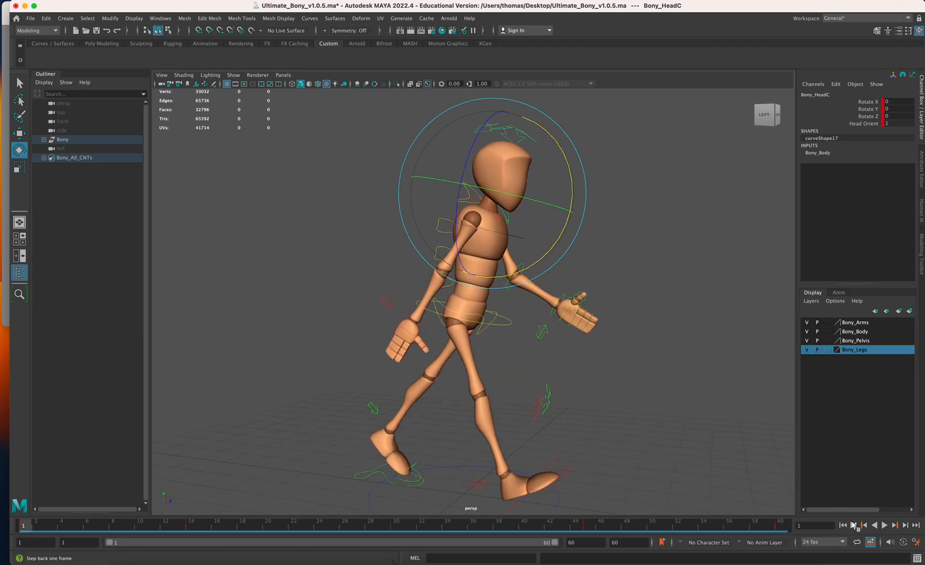
click(703, 427)
click(885, 526)
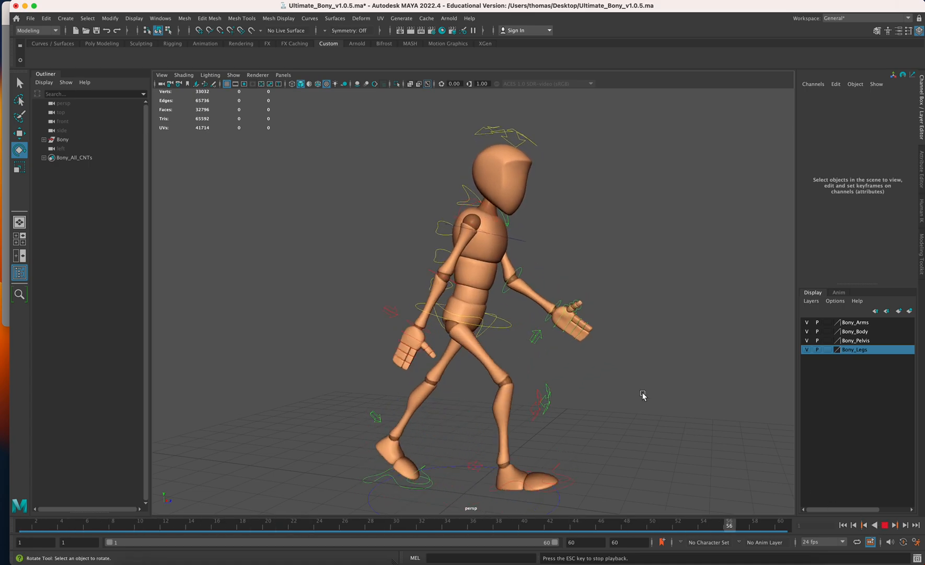
mouse_move(603, 359)
alt+mouse_down()
mouse_move(513, 358)
mouse_move(518, 350)
mouse_move(611, 363)
mouse_move(605, 355)
alt+mouse_up()
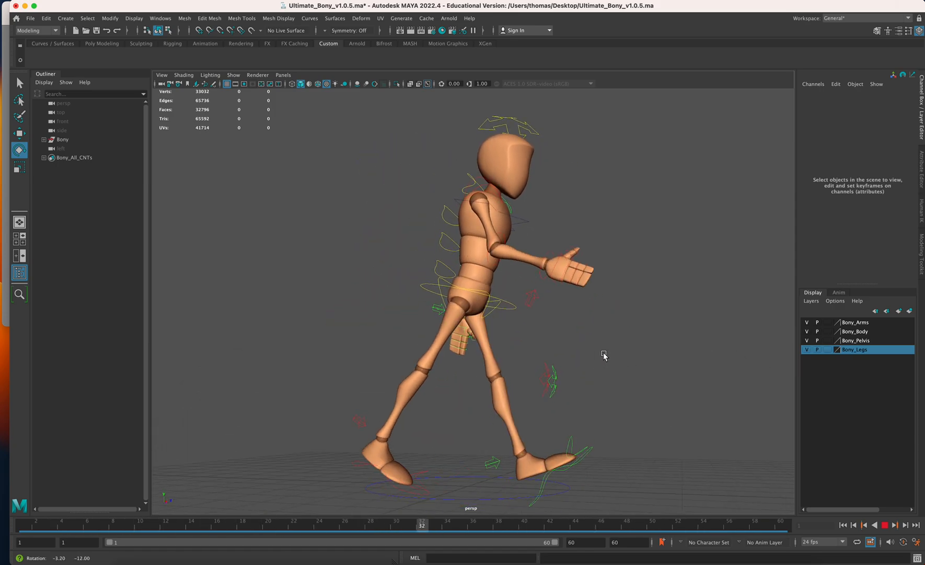
click(885, 525)
alt+drag(661, 411, 629, 416)
alt+drag(470, 357, 460, 361)
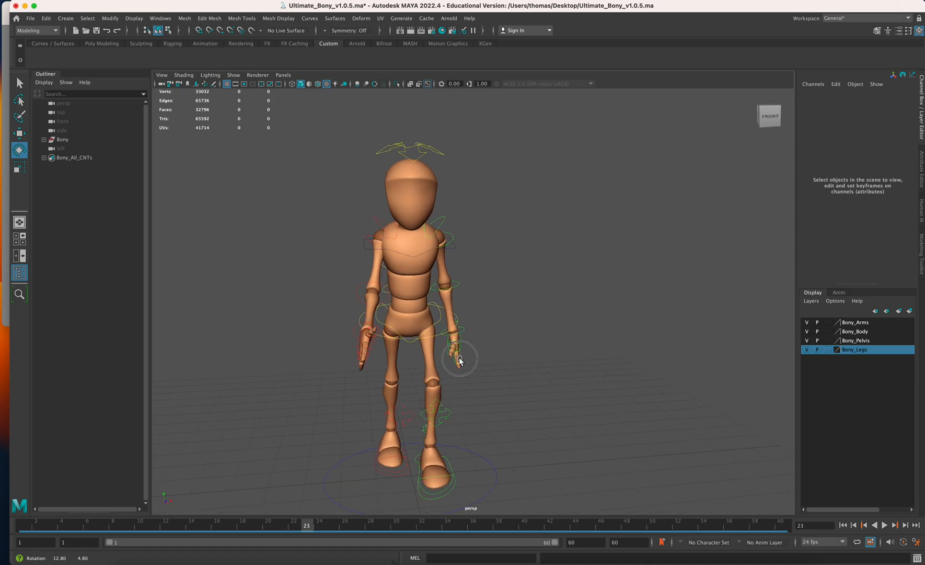
click(439, 316)
mouse_move(465, 263)
mouse_down()
mouse_move(453, 261)
mouse_move(471, 276)
mouse_move(452, 272)
mouse_up()
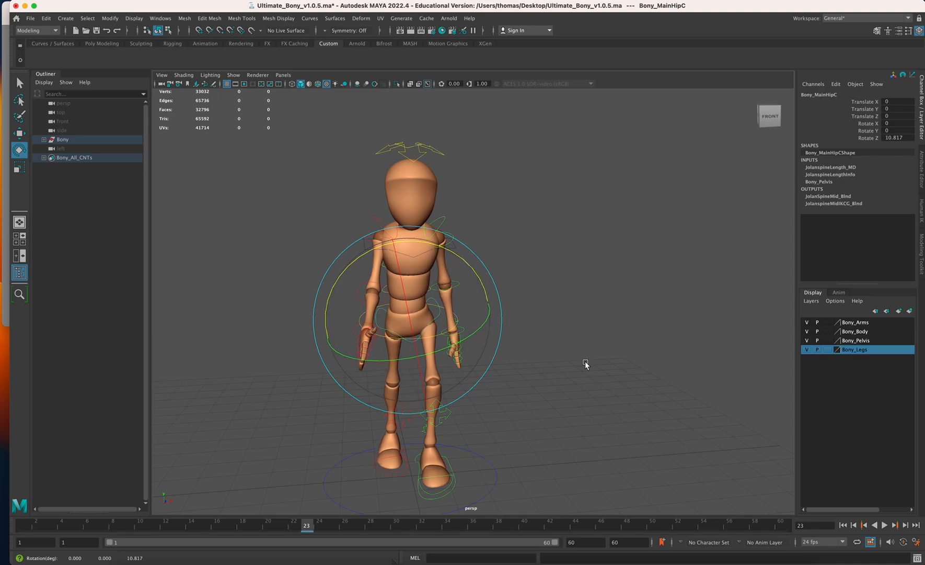
click(843, 525)
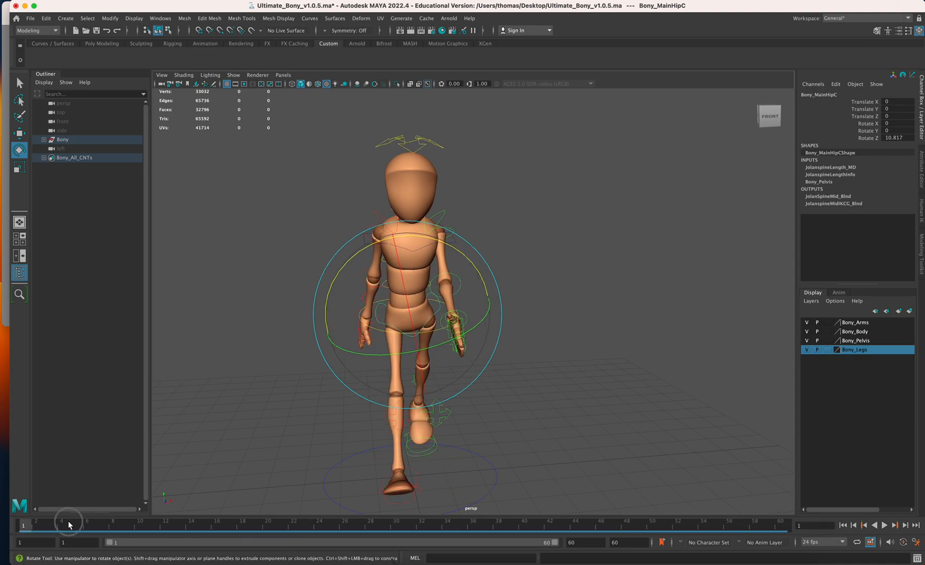
drag(69, 522, 3, 521)
key(super+z)
key(super+z)
click(584, 328)
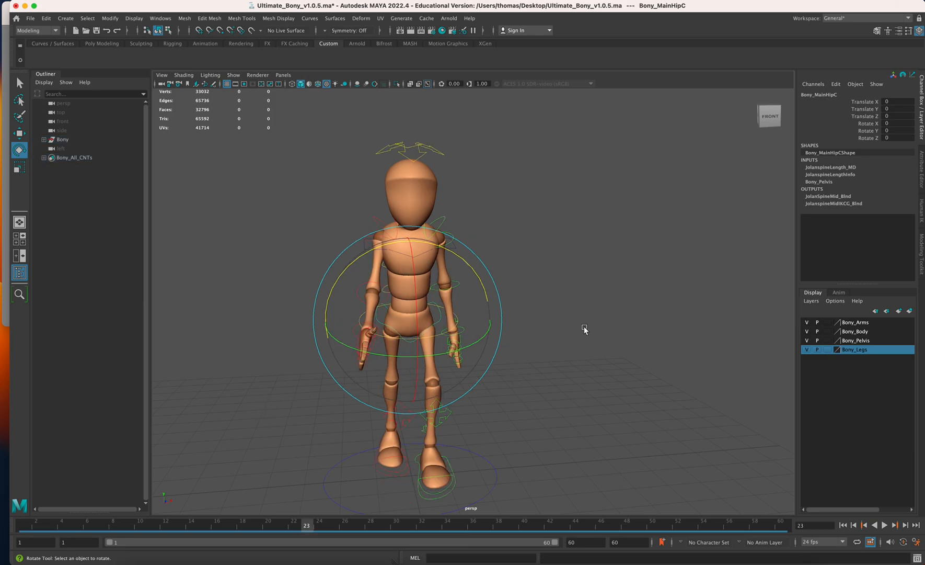
Step: Key the main hip control at its neutral pose on frames 1, 30 and 60, and go to frame 14
click(441, 320)
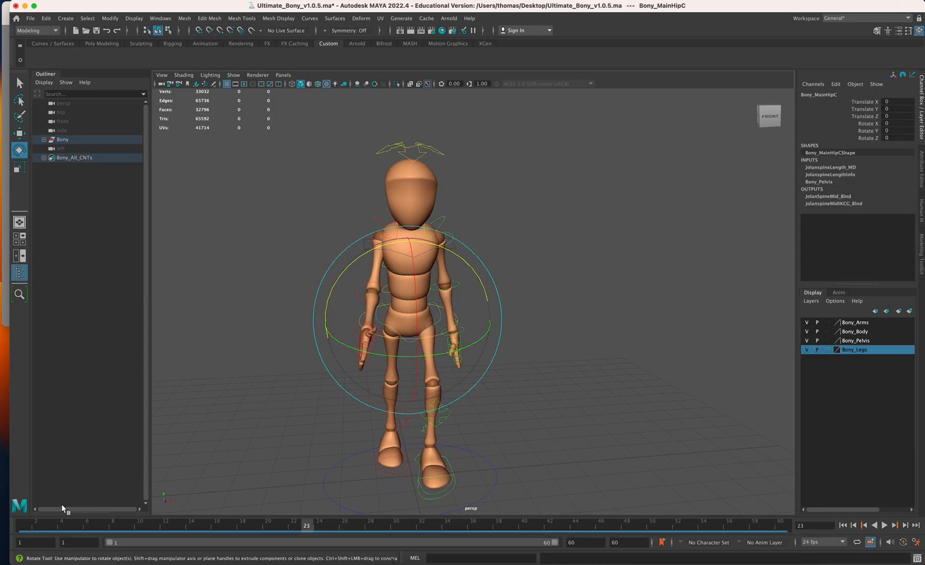
click(24, 523)
key(s)
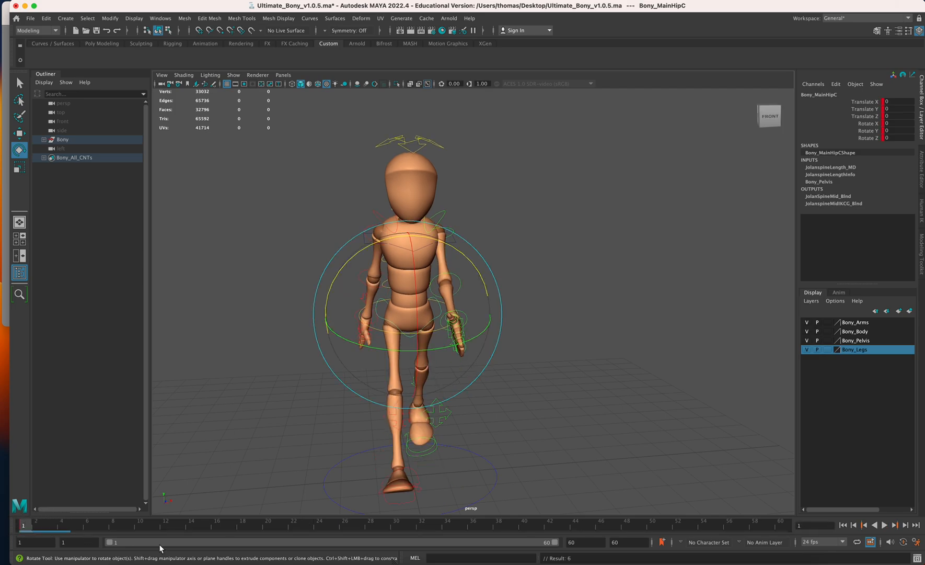
drag(397, 526, 782, 526)
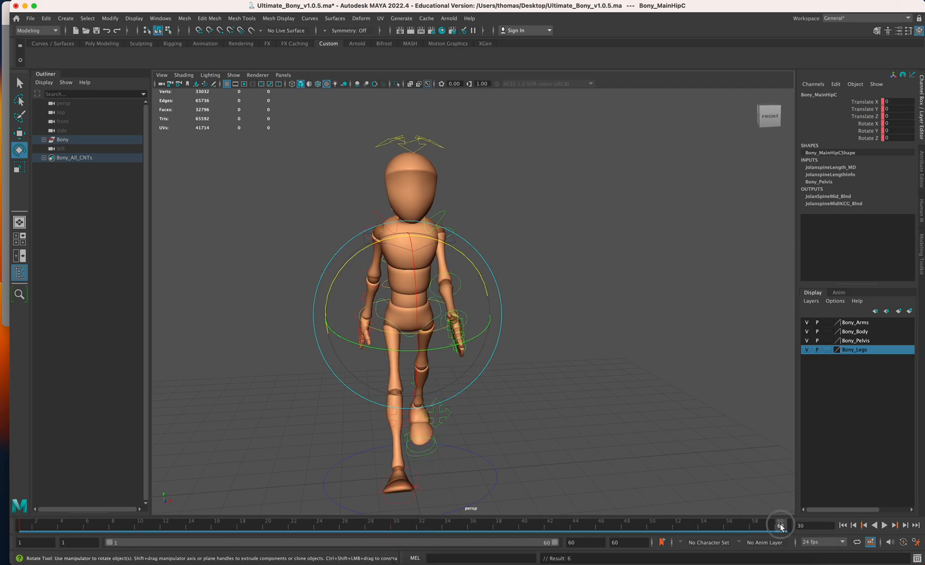
click(192, 526)
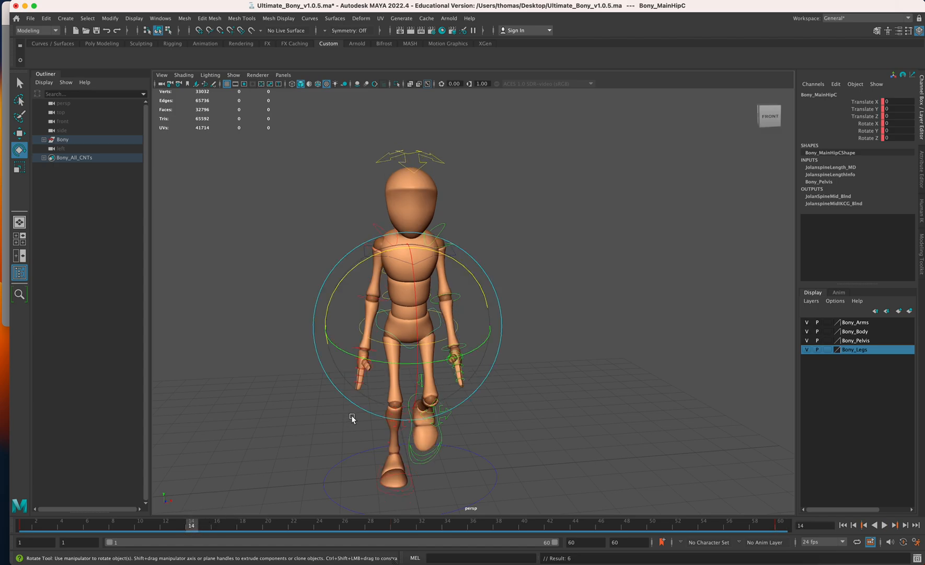
Step: Tilt the main hip control to about -12.478 in Rotate Z at frame 15, keying it there and at frame 45
alt+drag(351, 419, 417, 416)
click(203, 528)
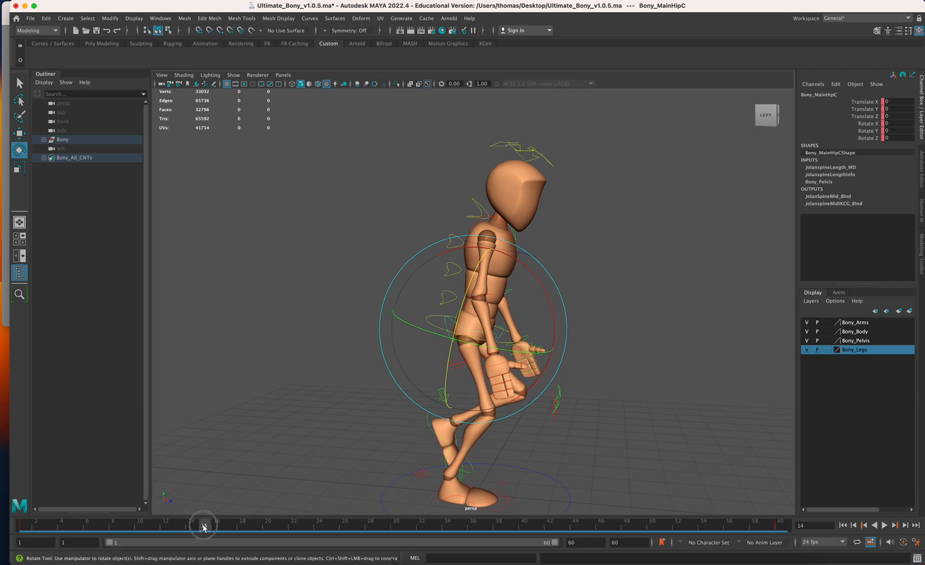
alt+drag(392, 474, 346, 475)
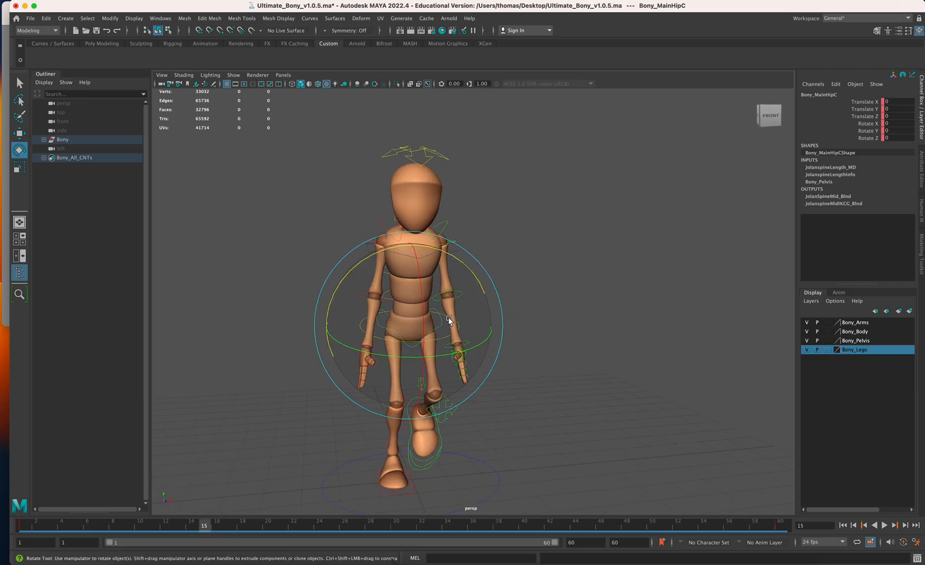
click(466, 272)
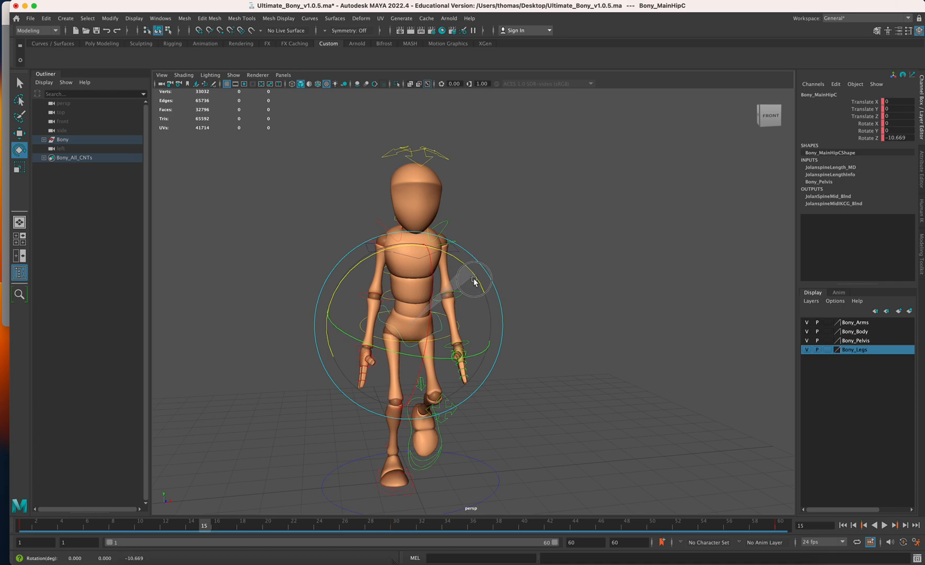
drag(477, 281, 480, 283)
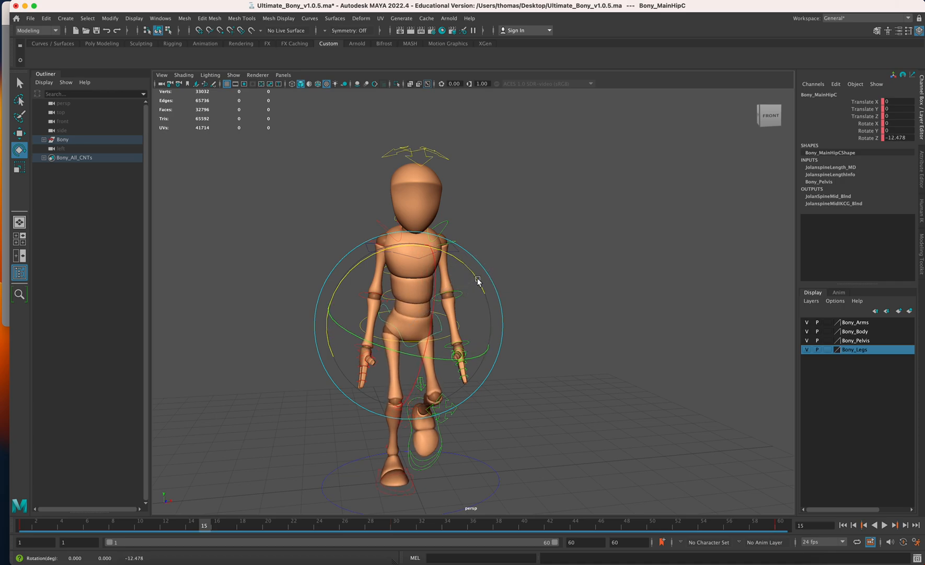
click(587, 526)
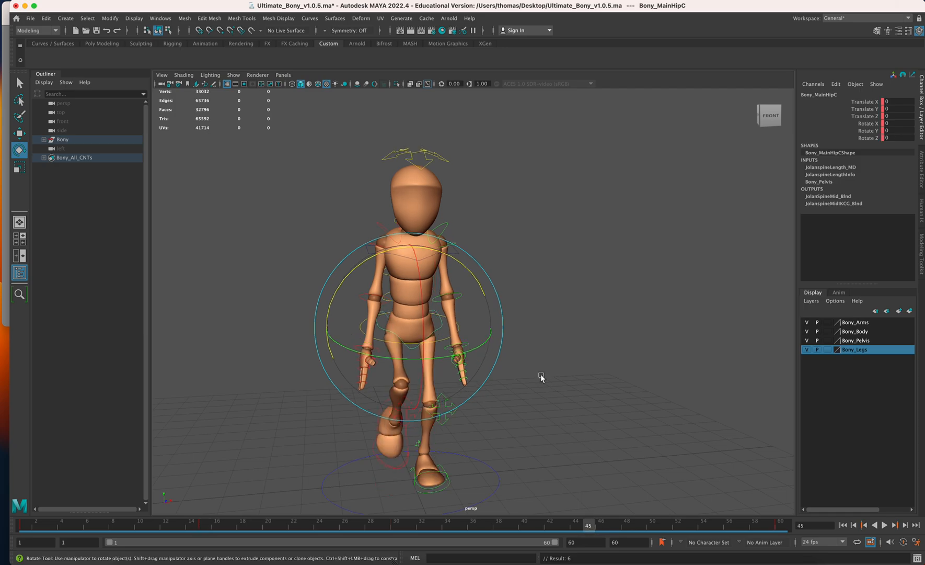
key(s)
Step: Play back the run cycle from frame 1 and check the hip motion from the front and side
click(843, 525)
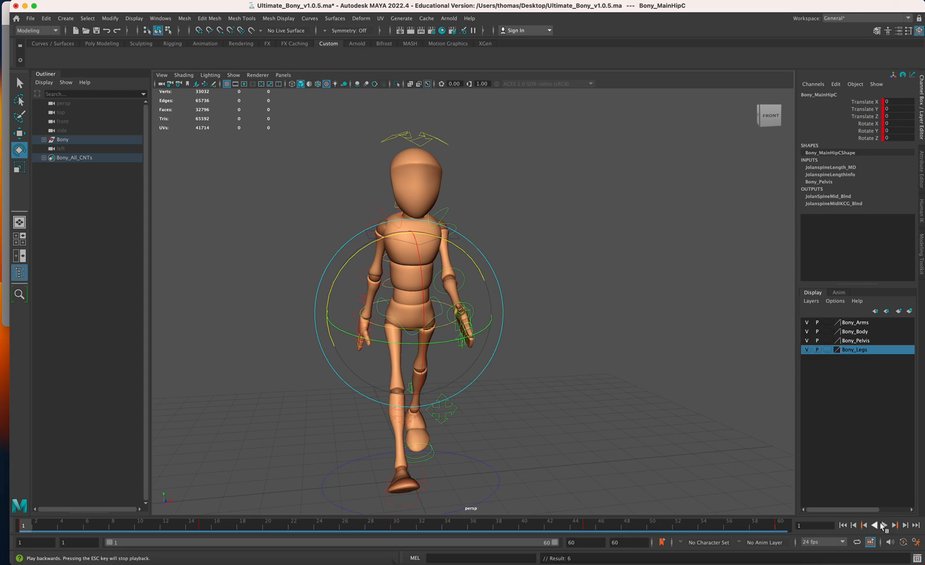
click(885, 525)
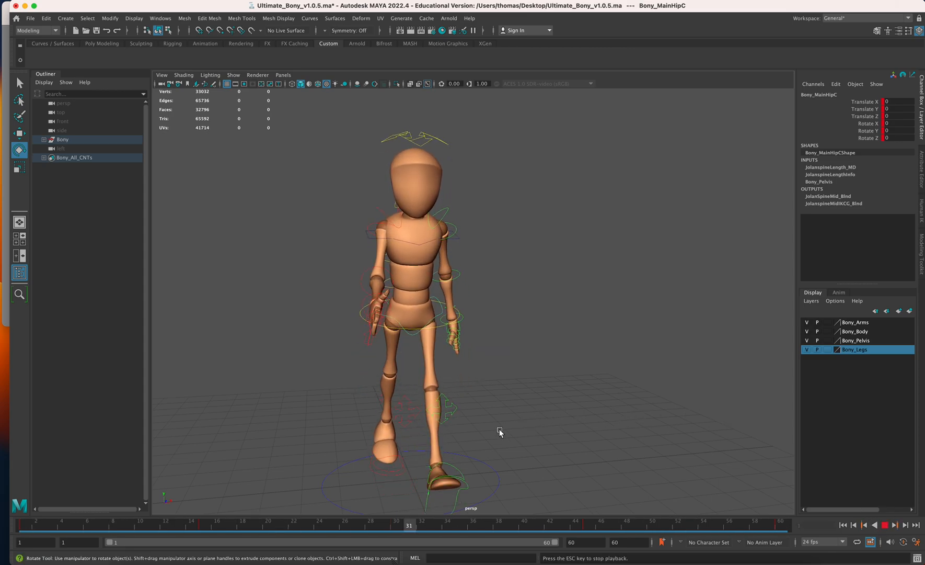
alt+drag(481, 434, 519, 440)
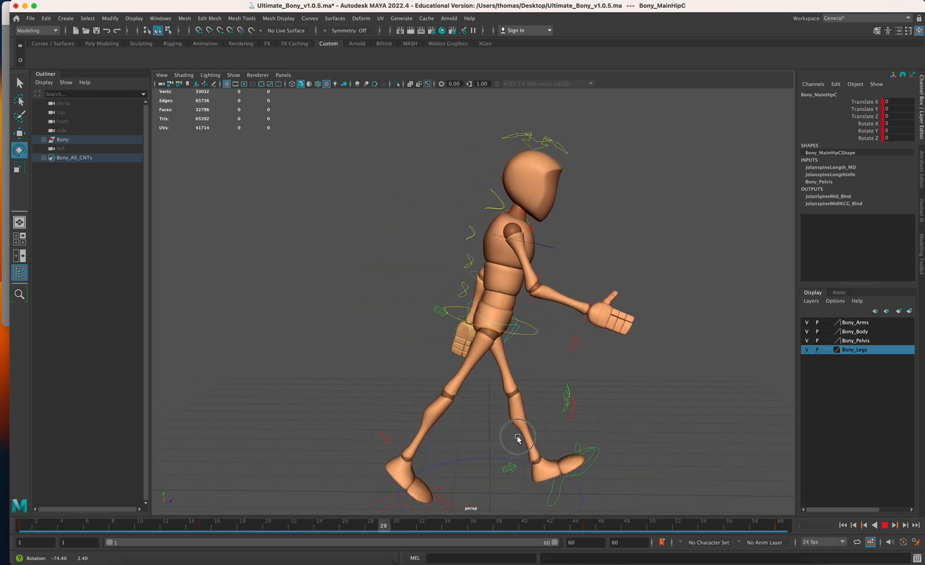